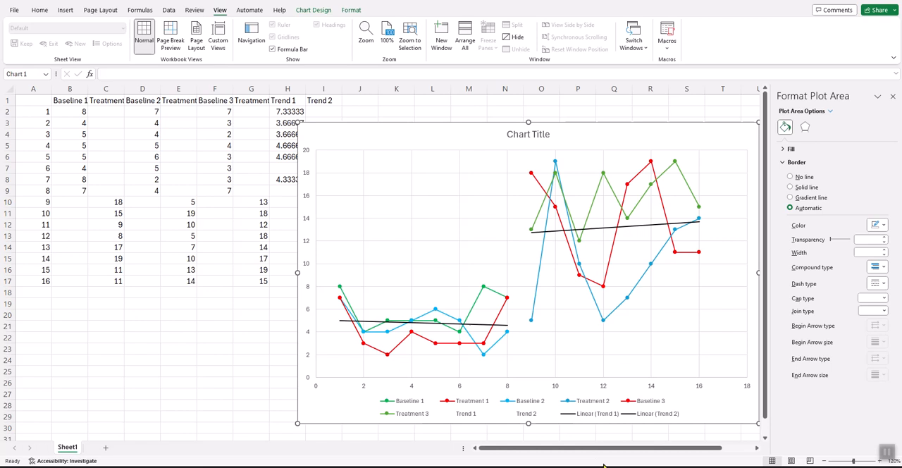
# - Switch to the Word document and examine the participant labels and the P1Baseline and P1Treatment values in the Data Example table
pyautogui.moveTo(600, 466)
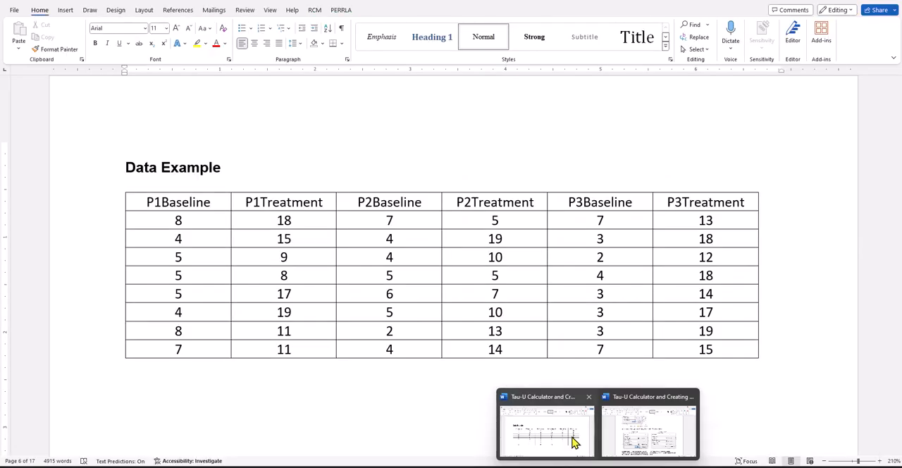
pyautogui.click(575, 442)
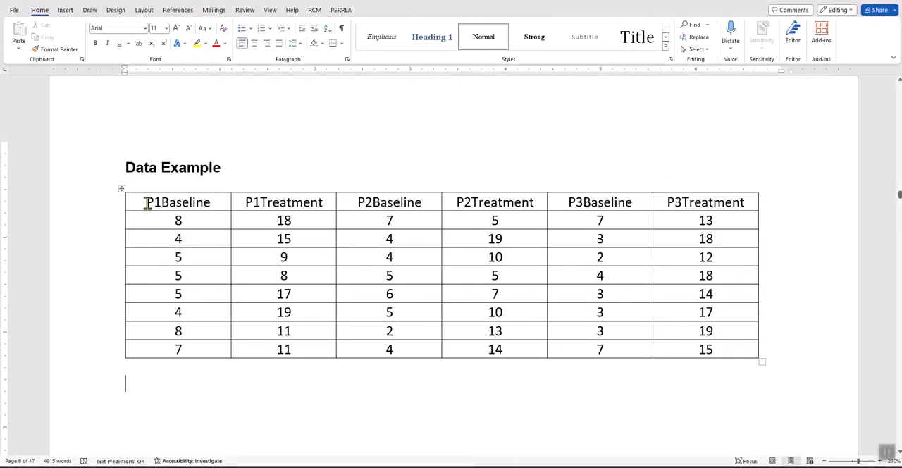
pyautogui.moveTo(144, 202); pyautogui.dragTo(161, 202)
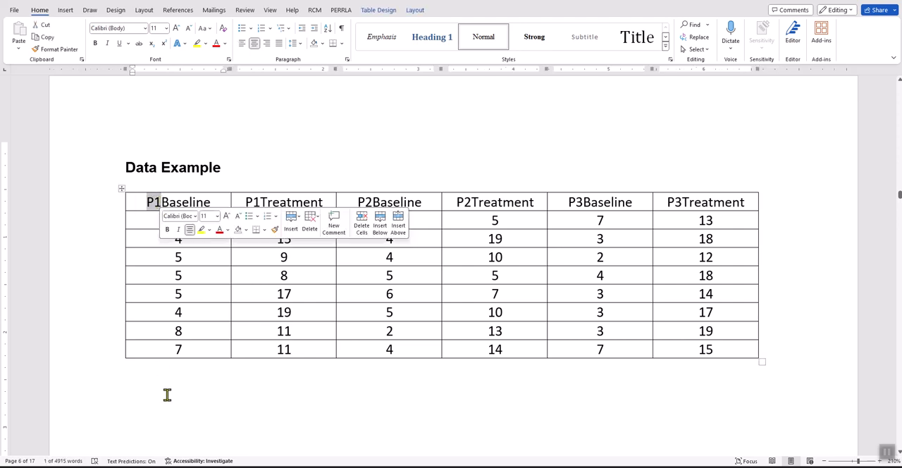
pyautogui.click(266, 385)
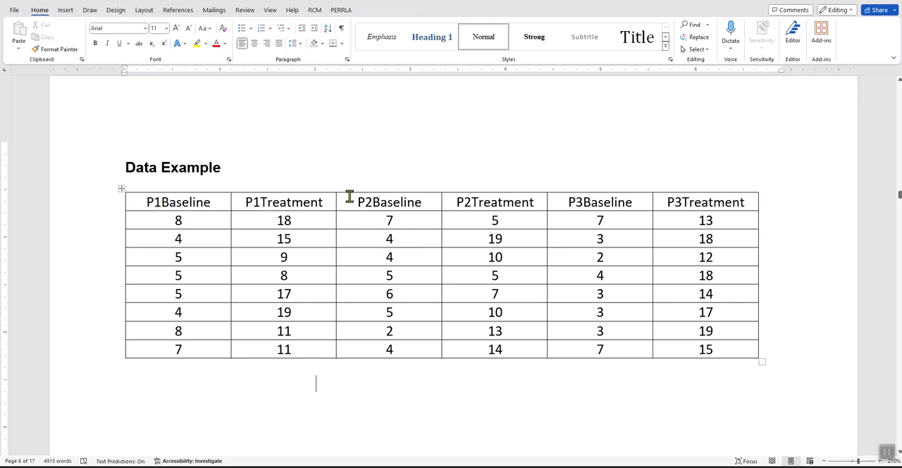
pyautogui.moveTo(358, 201); pyautogui.dragTo(372, 202)
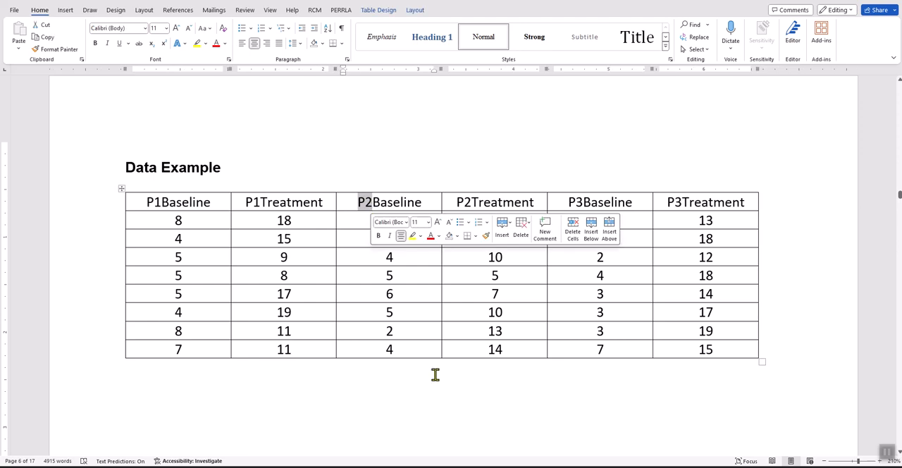
pyautogui.click(503, 382)
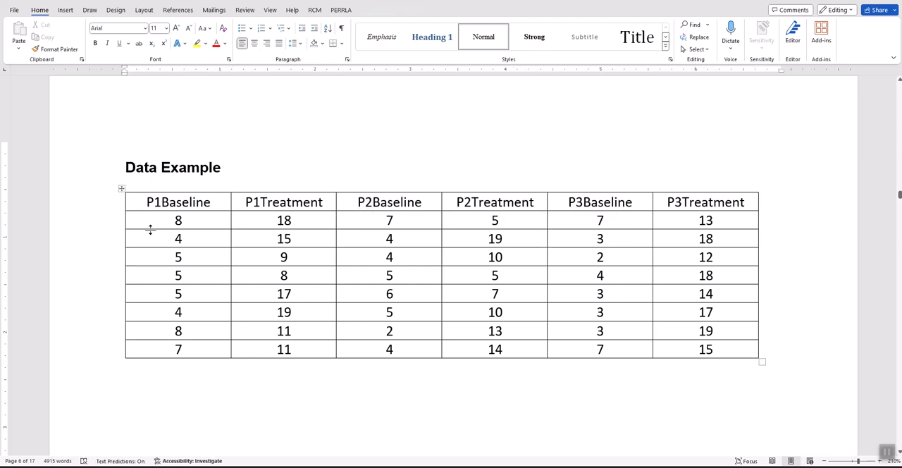
pyautogui.moveTo(159, 221); pyautogui.dragTo(175, 348)
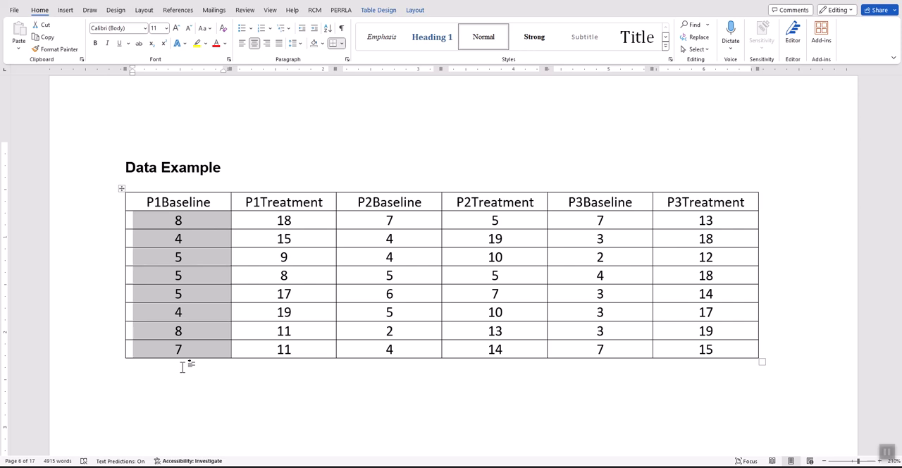
pyautogui.moveTo(266, 223); pyautogui.dragTo(311, 345)
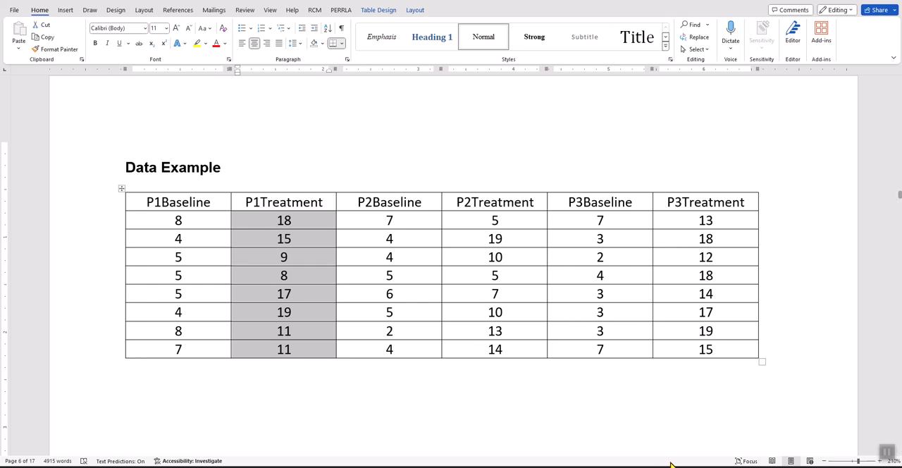
# - Return to the Excel workbook and move the chart clear of the Trend 1 and Trend 2 columns
pyautogui.click(736, 454)
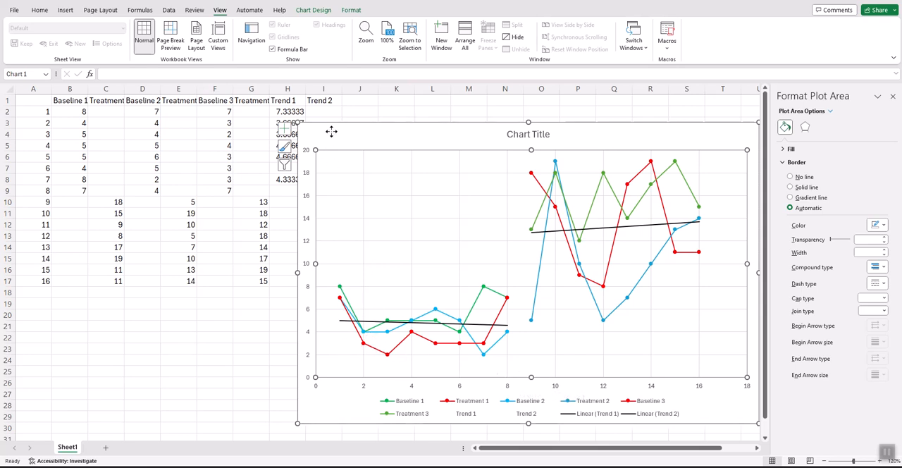
pyautogui.moveTo(331, 132); pyautogui.dragTo(382, 123)
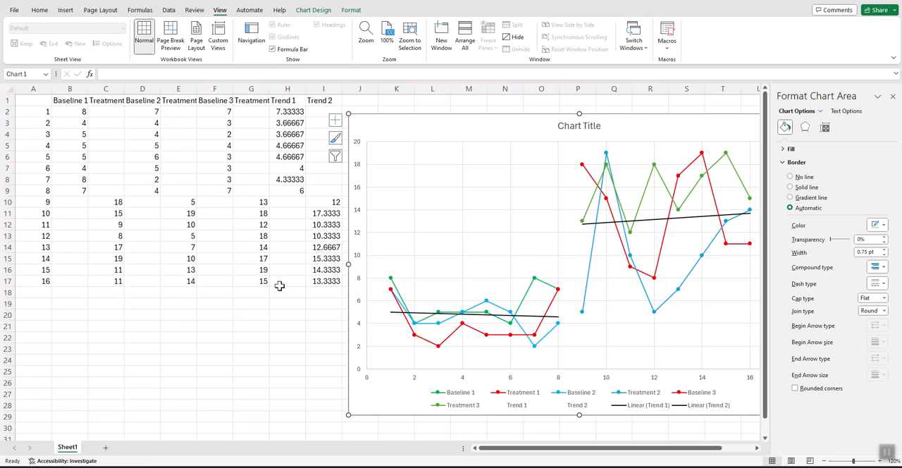
# - Create a new blank workbook
pyautogui.click(19, 14)
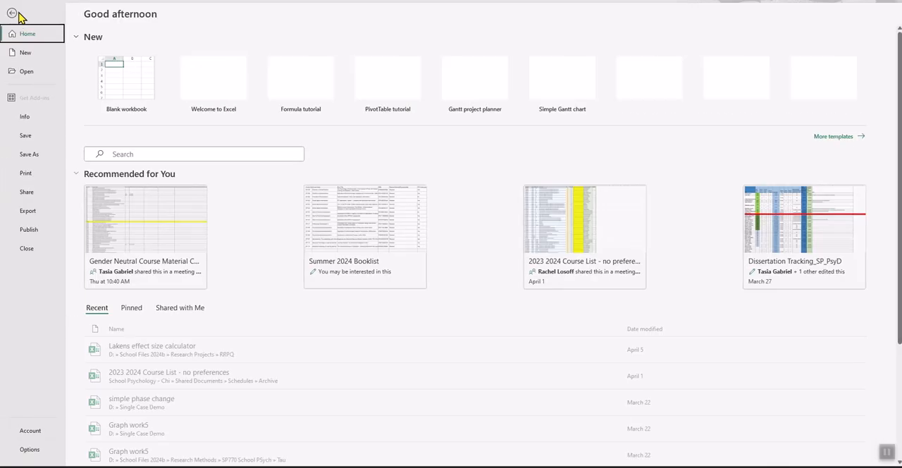
pyautogui.click(25, 54)
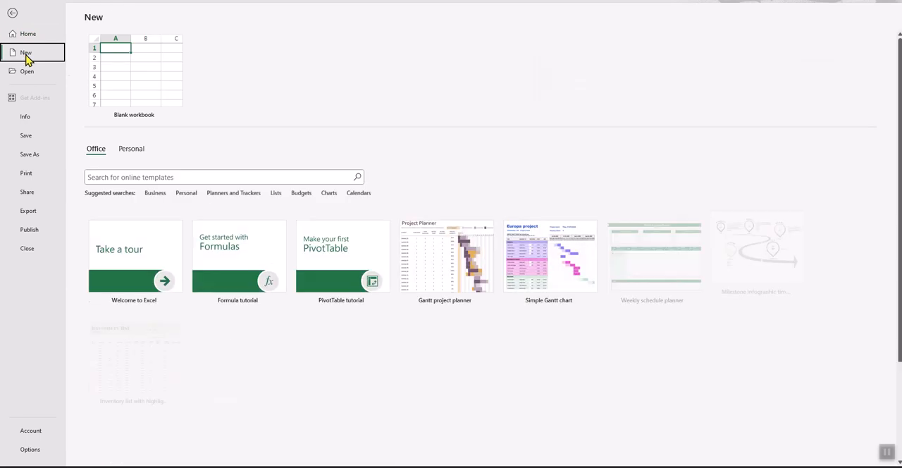
pyautogui.click(127, 94)
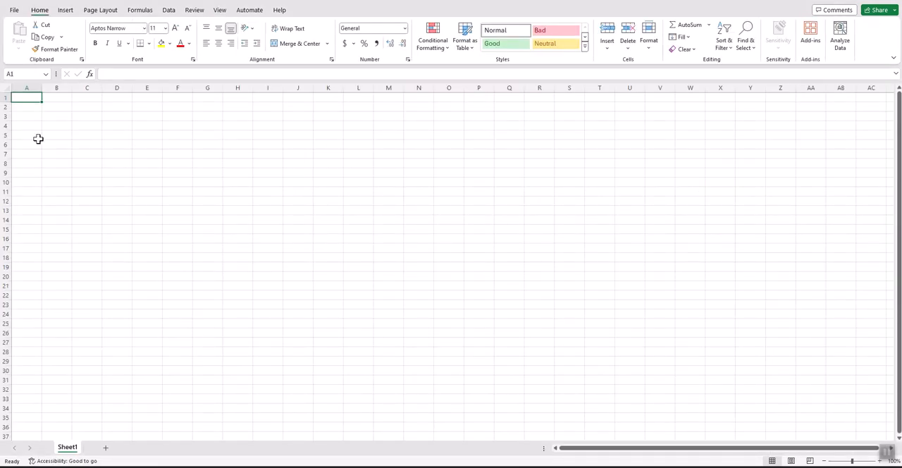
# - Number the sessions 1 to 16 down column A in cells A2 to A17
pyautogui.click(30, 110)
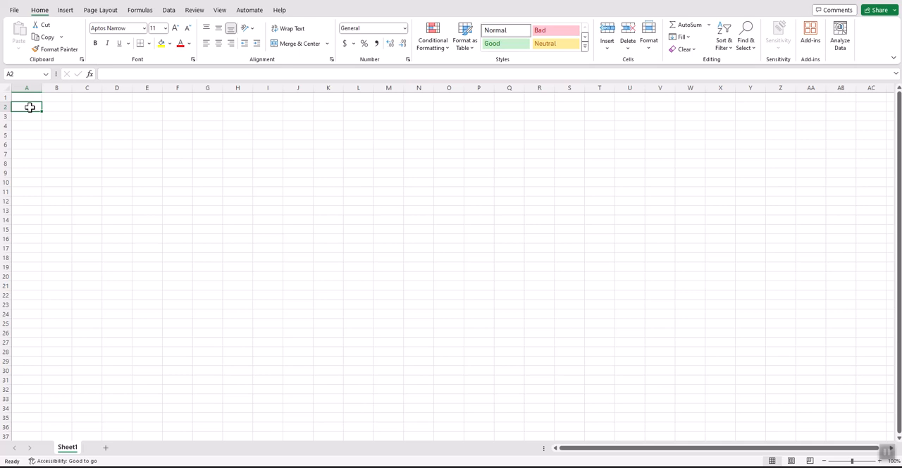
pyautogui.write('1')
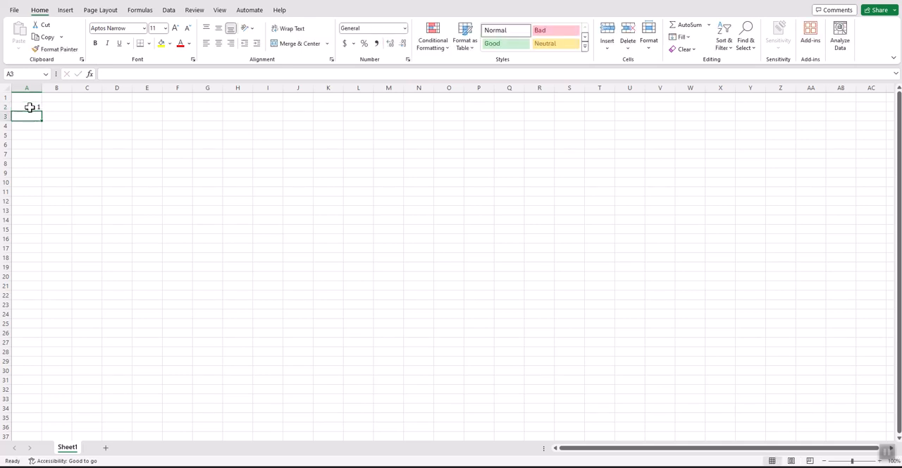
pyautogui.write(' 2 3 4 5 6')
pyautogui.press('Return')
pyautogui.write('7')
pyautogui.press('Return')
pyautogui.write('8')
pyautogui.press('Return')
pyautogui.write('9')
pyautogui.press('Return')
pyautogui.write('10')
pyautogui.press('Return')
pyautogui.write('11')
pyautogui.press('Return')
pyautogui.write('12')
pyautogui.press('Return')
pyautogui.write('13')
pyautogui.press('Return')
pyautogui.write('14')
pyautogui.press('Return')
pyautogui.write('15')
pyautogui.press('Return')
pyautogui.write('16')
pyautogui.press('Return')
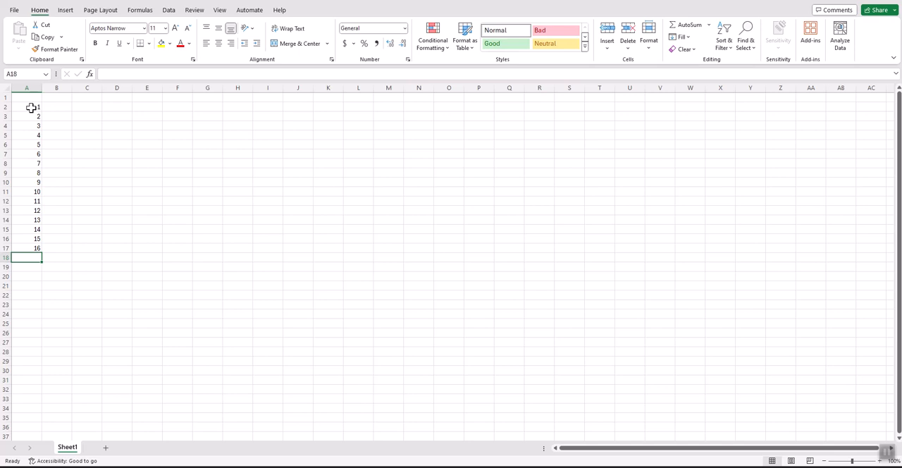
pyautogui.moveTo(34, 107); pyautogui.dragTo(38, 251)
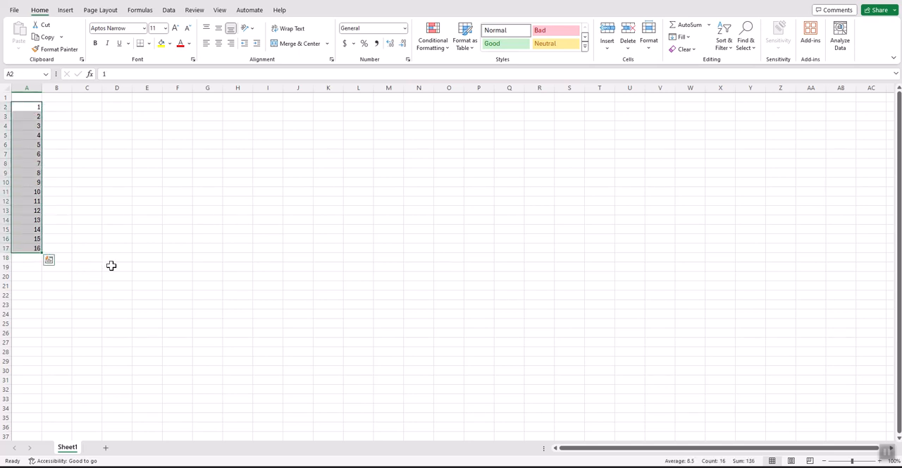
# - Enter the first participant's baseline header "P1BL" in cell B1
pyautogui.click(60, 97)
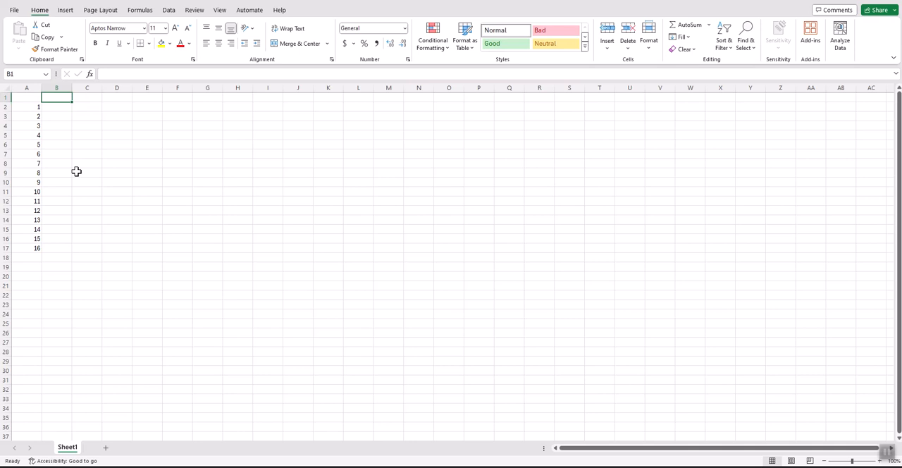
pyautogui.write('Paart')
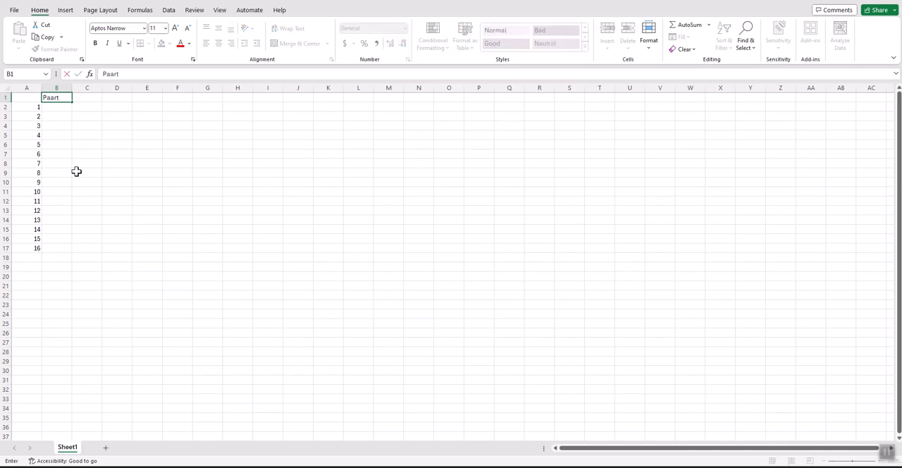
pyautogui.press('BackSpace')
pyautogui.press('BackSpace')
pyautogui.write('rt')
pyautogui.press('BackSpace')
pyautogui.write('1')
pyautogui.press('Tab')
pyautogui.press('Left')
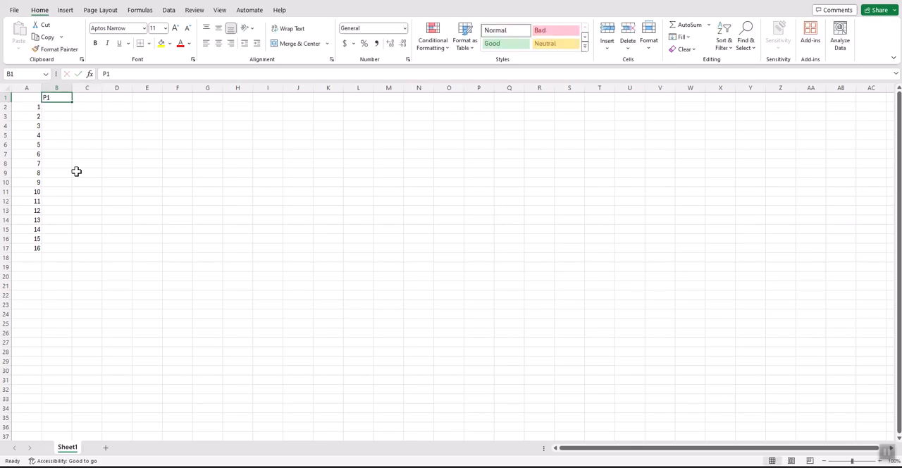
pyautogui.doubleClick(55, 97)
pyautogui.write('BL')
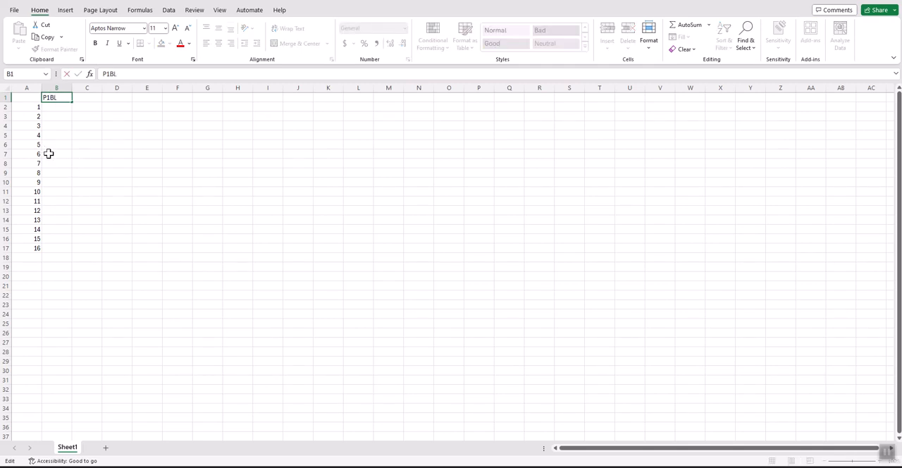
# - Enter the first participant's treatment header "P1Tx" in cell C1
pyautogui.click(89, 98)
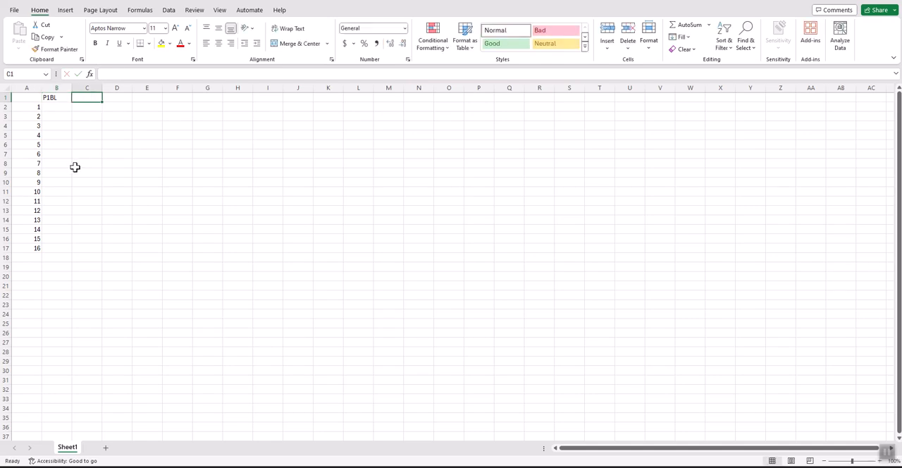
pyautogui.write('P1Tx')
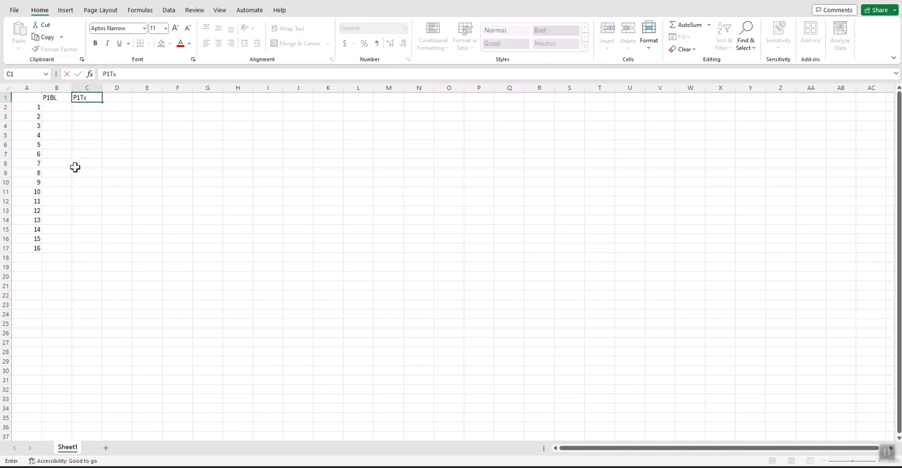
pyautogui.press('Tab')
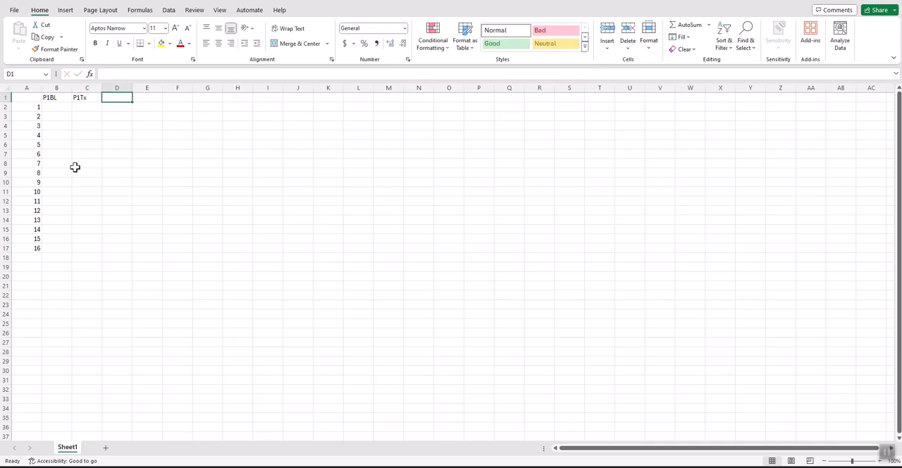
# - Enter the second participant's headers "P2BL" in cell D1 and "P2Tx" in cell E1
pyautogui.write('P2')
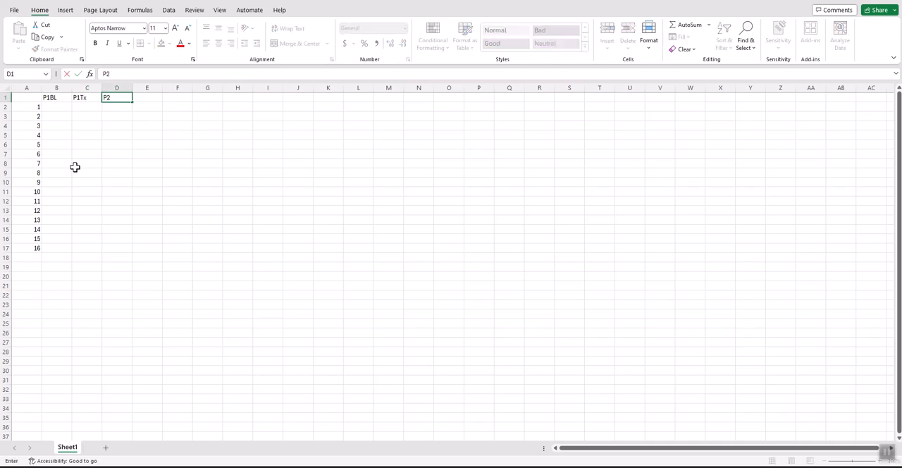
pyautogui.write('BL')
pyautogui.press('Tab')
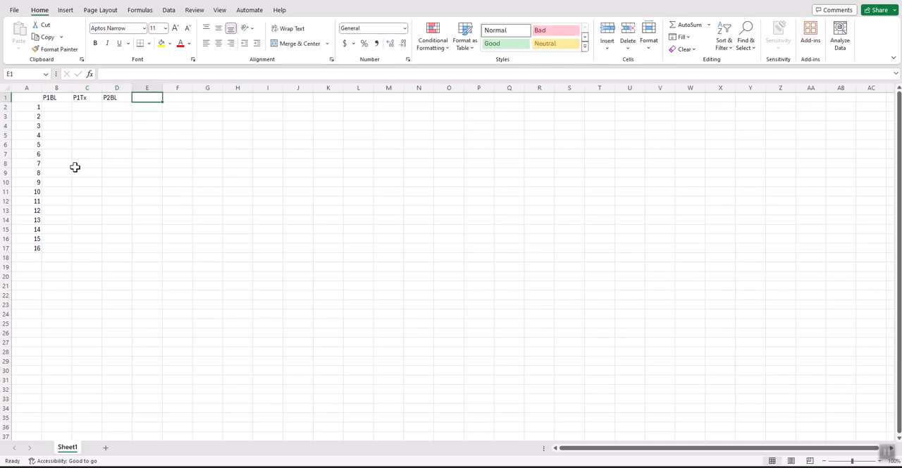
pyautogui.write('P2')
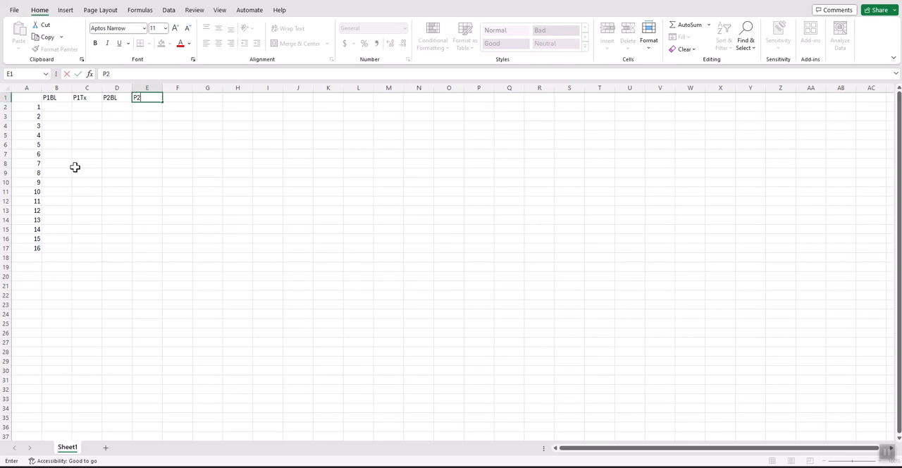
pyautogui.write('Tx')
pyautogui.press('Tab')
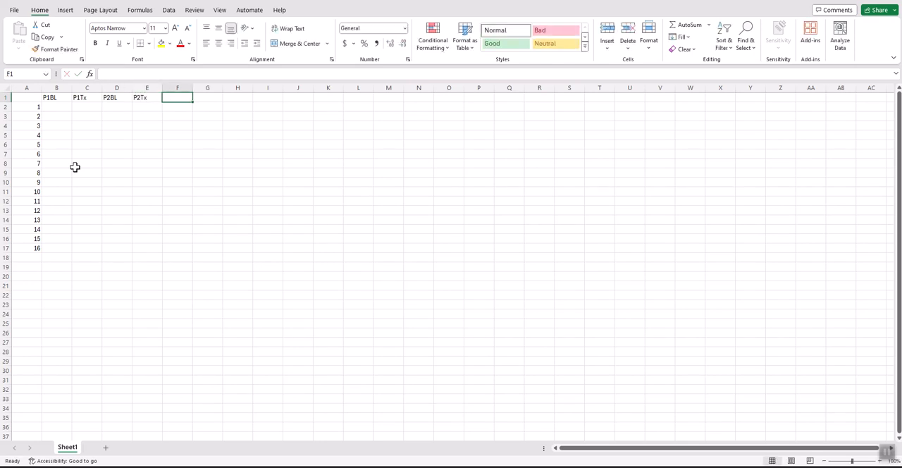
# - Enter the third participant's headers "P3BL" in cell F1 and "P3Tx" in cell G1
pyautogui.write('P3')
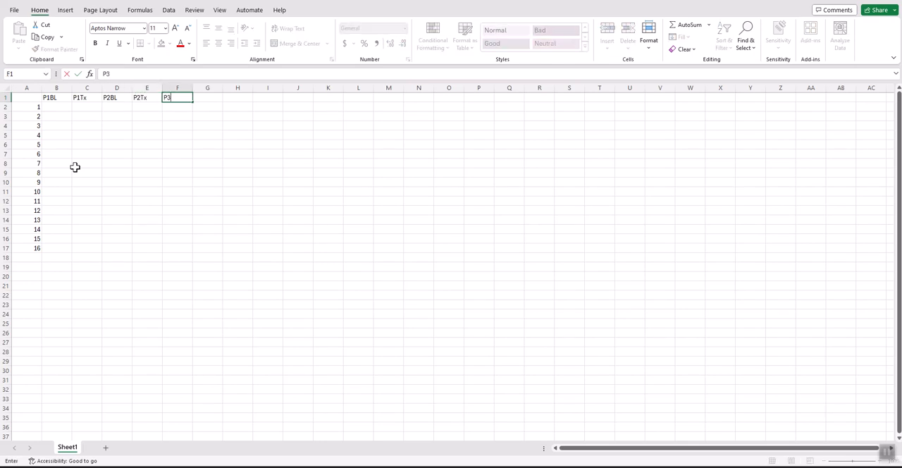
pyautogui.write('BL')
pyautogui.press('Tab')
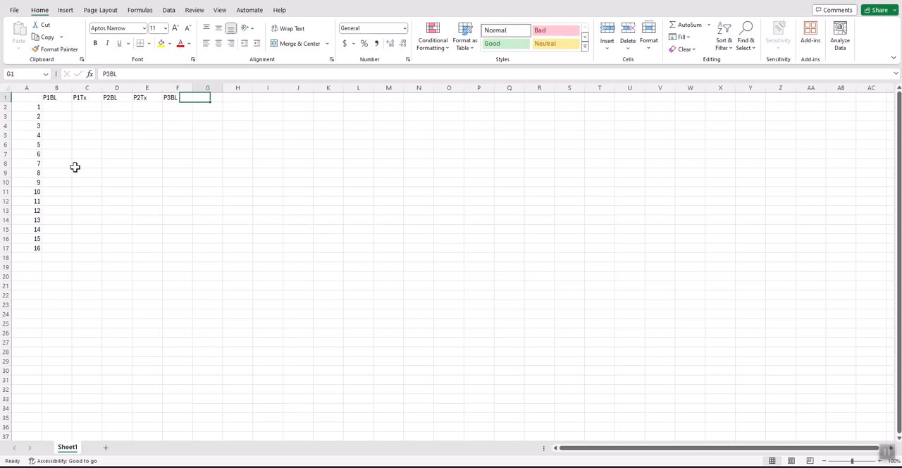
pyautogui.write('P')
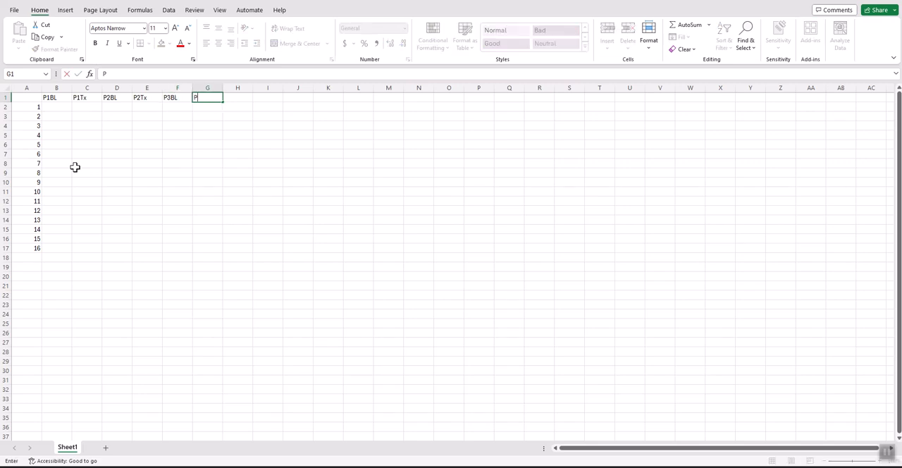
pyautogui.write('3Tx')
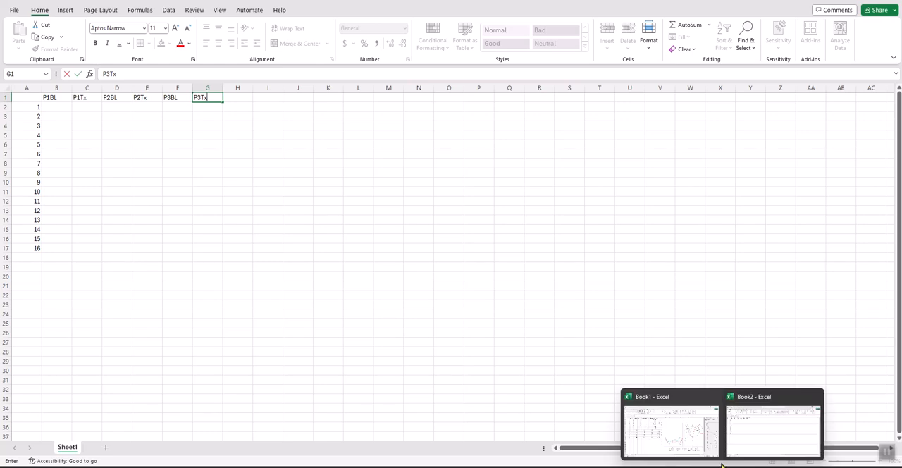
# - Review how the baseline and treatment data are laid out in Book1 and return to Book2
pyautogui.click(693, 445)
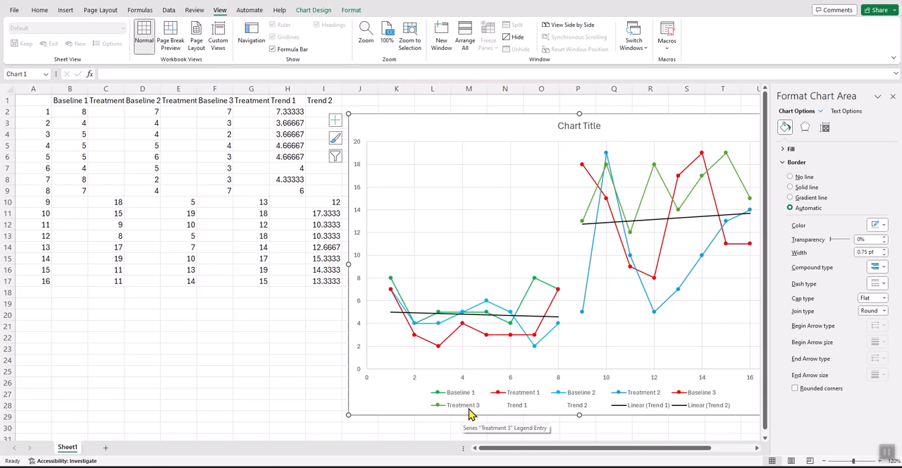
pyautogui.moveTo(681, 467)
pyautogui.moveTo(733, 466)
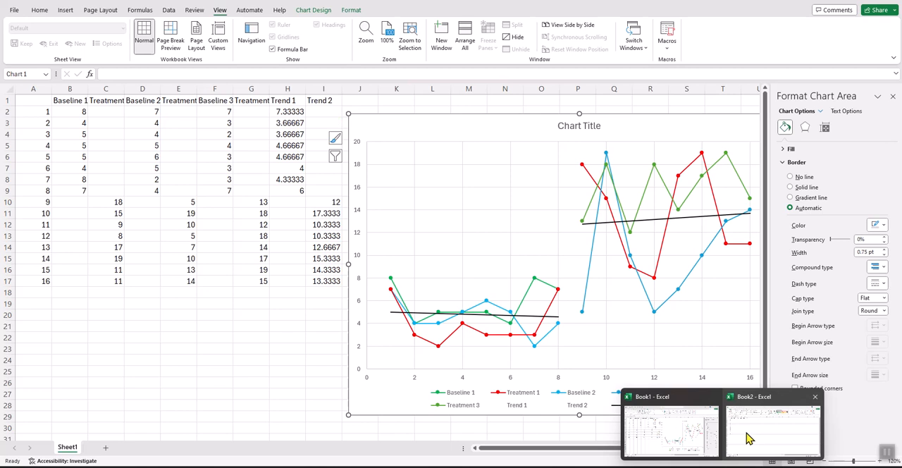
pyautogui.click(678, 393)
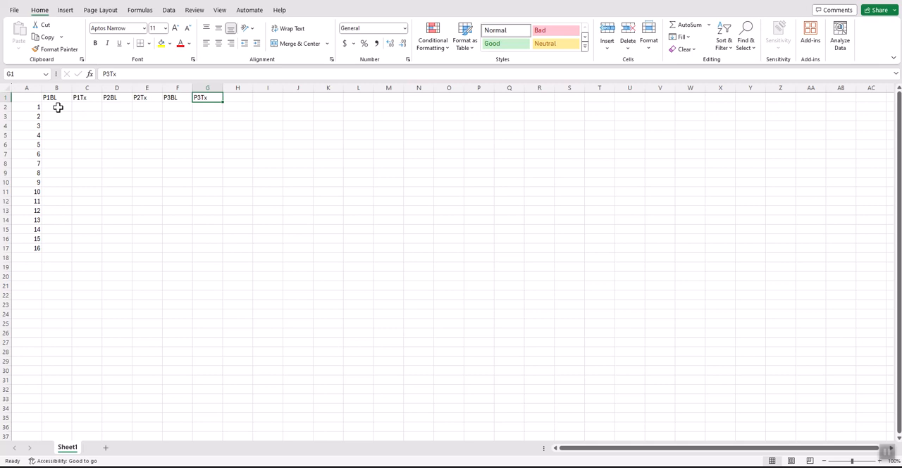
# - Copy the P1Baseline values from the Word data table and paste them into Book2 cells B2:B9, matching the destination formatting
pyautogui.moveTo(584, 463)
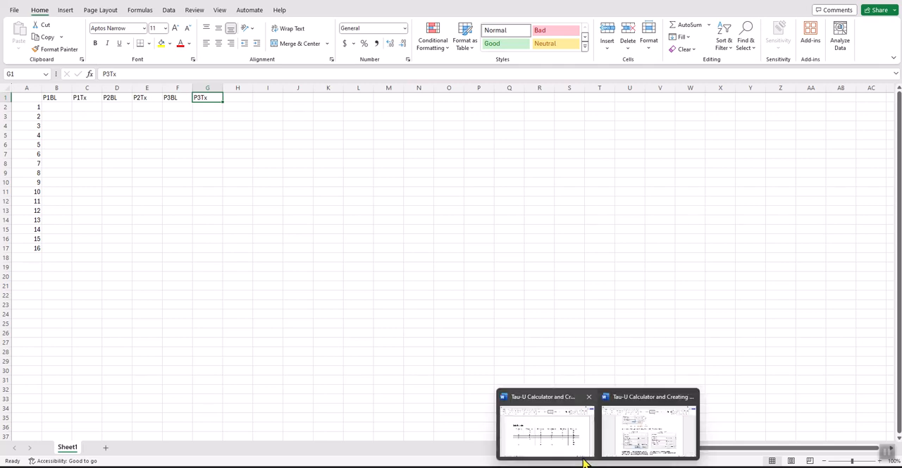
pyautogui.click(556, 434)
pyautogui.moveTo(169, 214); pyautogui.dragTo(200, 348)
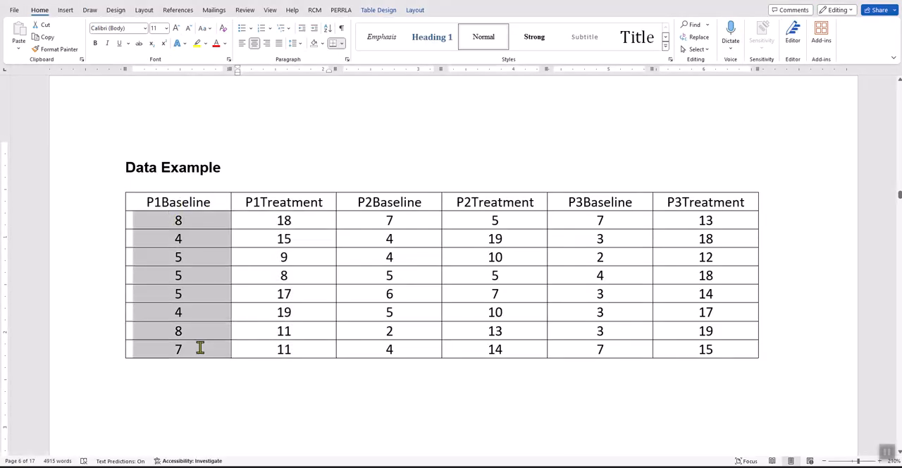
pyautogui.rightClick(201, 348)
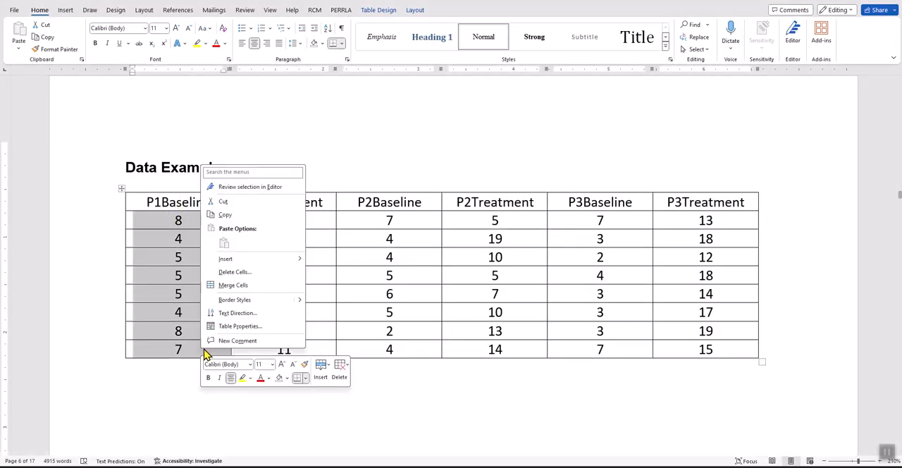
pyautogui.click(233, 218)
pyautogui.moveTo(695, 463)
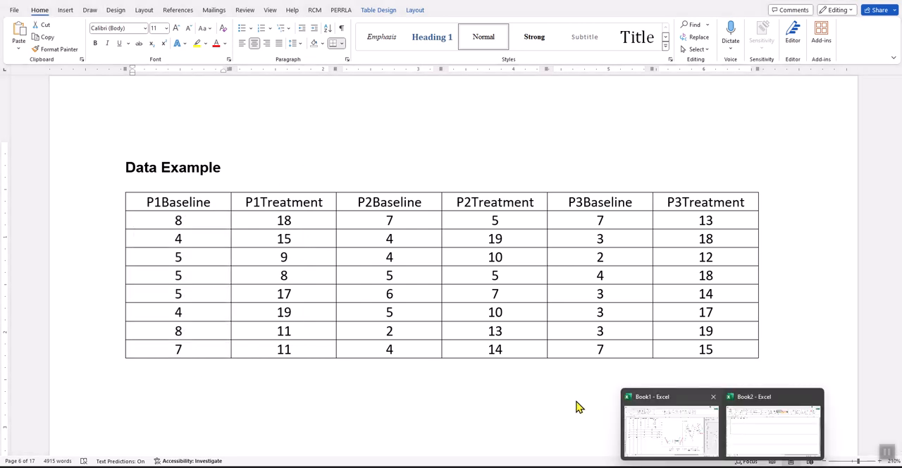
pyautogui.click(751, 441)
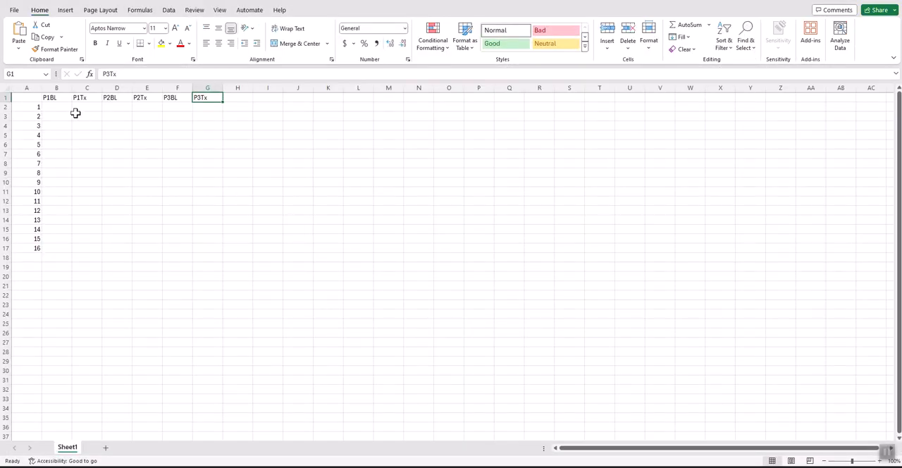
pyautogui.moveTo(51, 106); pyautogui.dragTo(65, 172)
pyautogui.rightClick(64, 169)
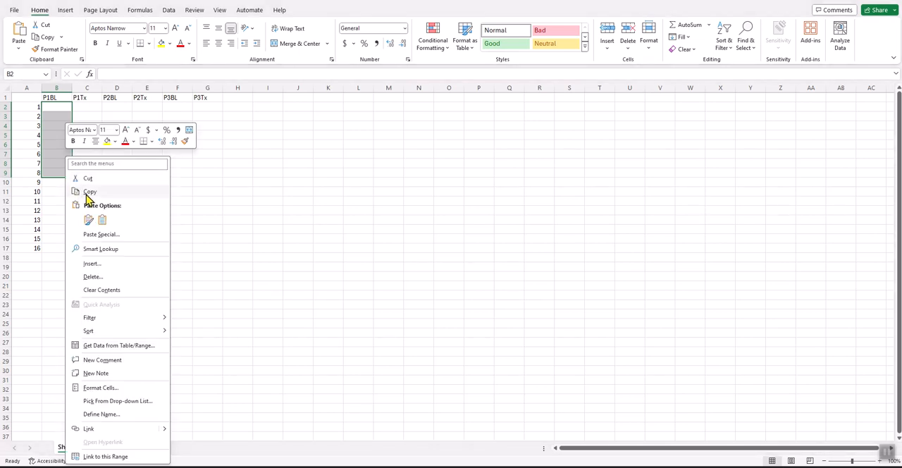
pyautogui.click(101, 214)
pyautogui.click(107, 221)
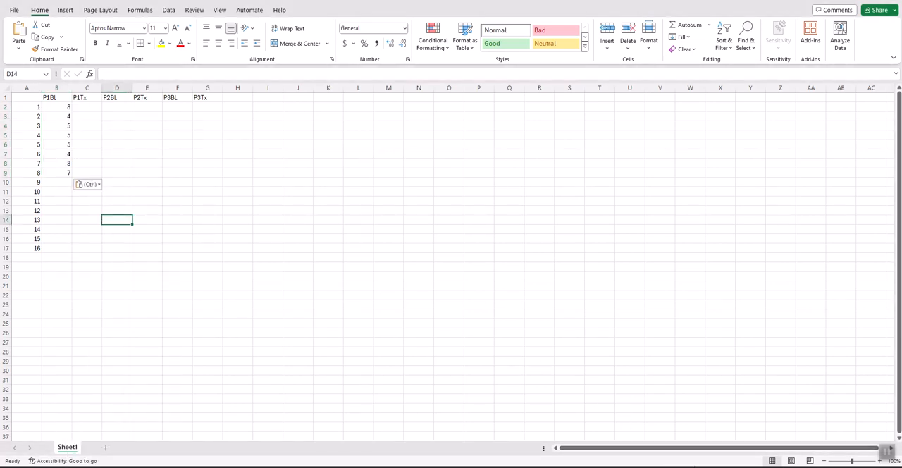
# - Copy the P1Treatment values from the Word table and paste them into Book2 cells C10:C17, matching the destination formatting
pyautogui.moveTo(564, 458)
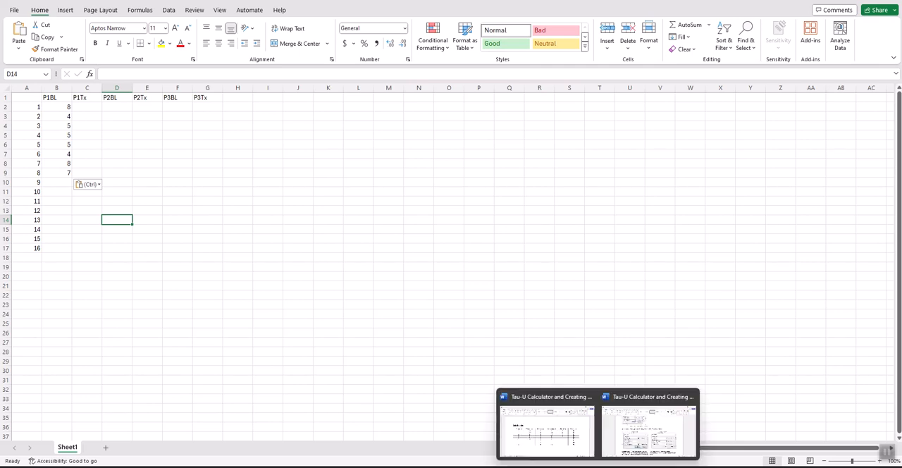
pyautogui.click(557, 426)
pyautogui.moveTo(275, 223); pyautogui.dragTo(306, 350)
pyautogui.rightClick(306, 352)
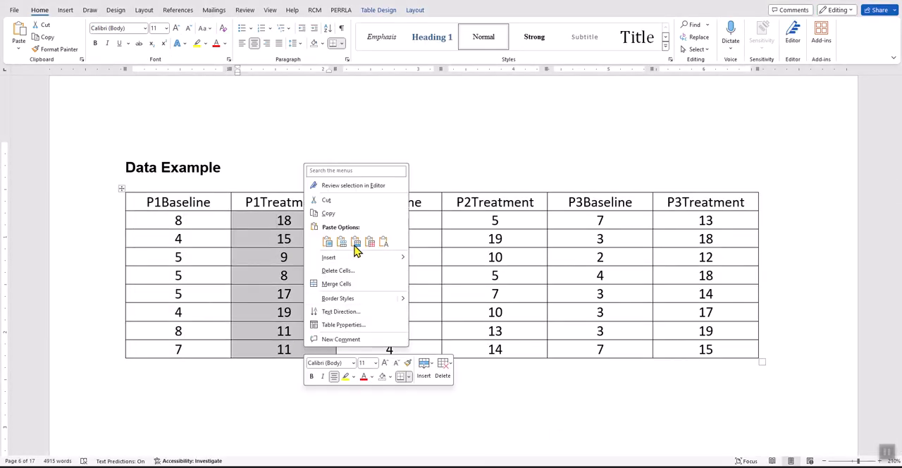
pyautogui.click(325, 215)
pyautogui.click(719, 465)
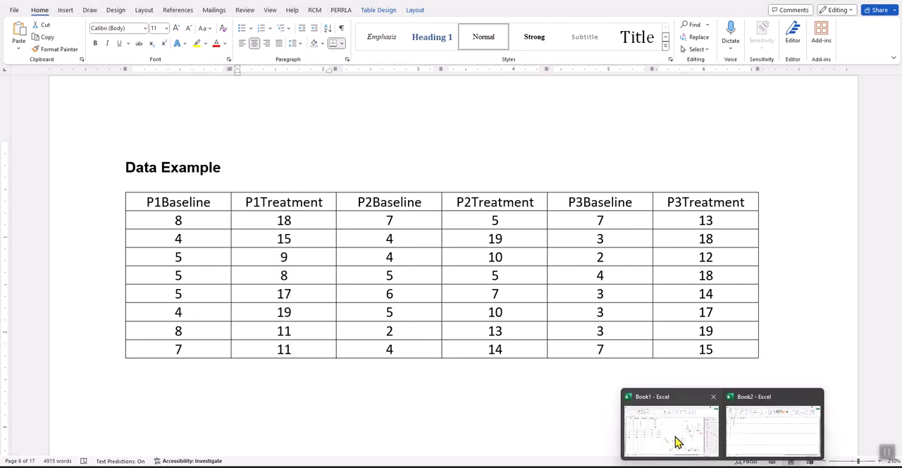
pyautogui.click(749, 423)
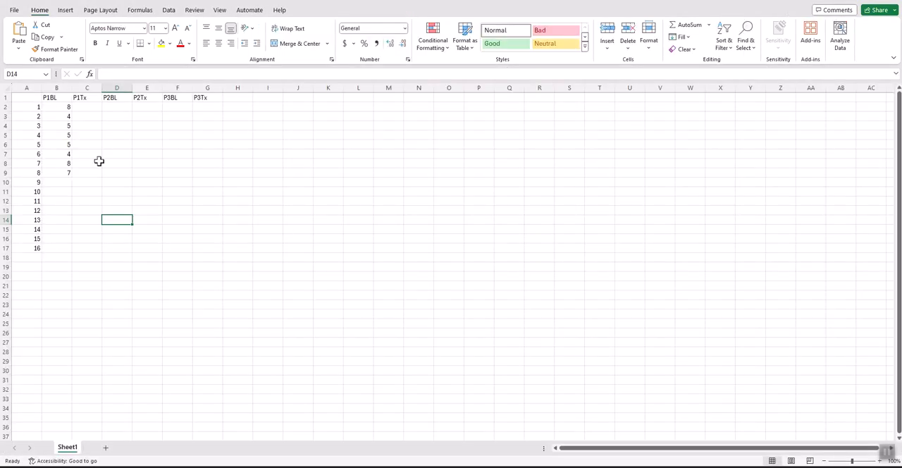
pyautogui.moveTo(90, 185); pyautogui.dragTo(89, 247)
pyautogui.rightClick(89, 247)
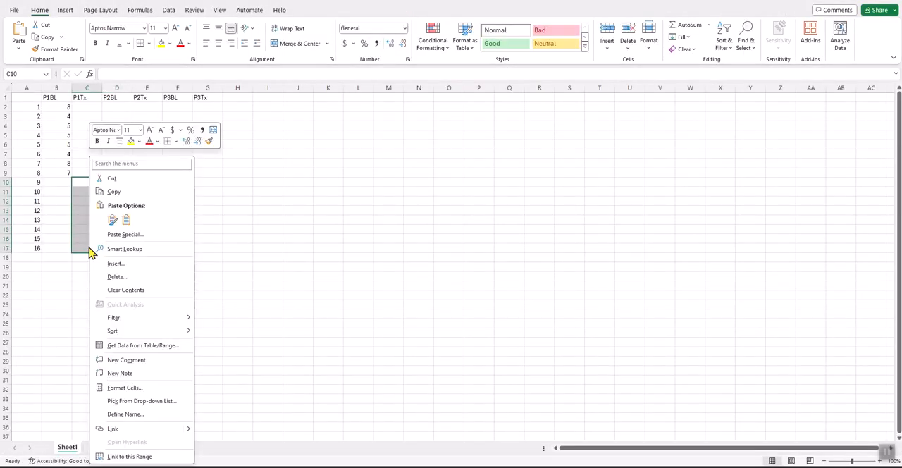
pyautogui.click(126, 219)
# - Copy the P2Baseline values from the Word table and paste them into Book2 cells D2:D9, matching the destination formatting
pyautogui.click(117, 106)
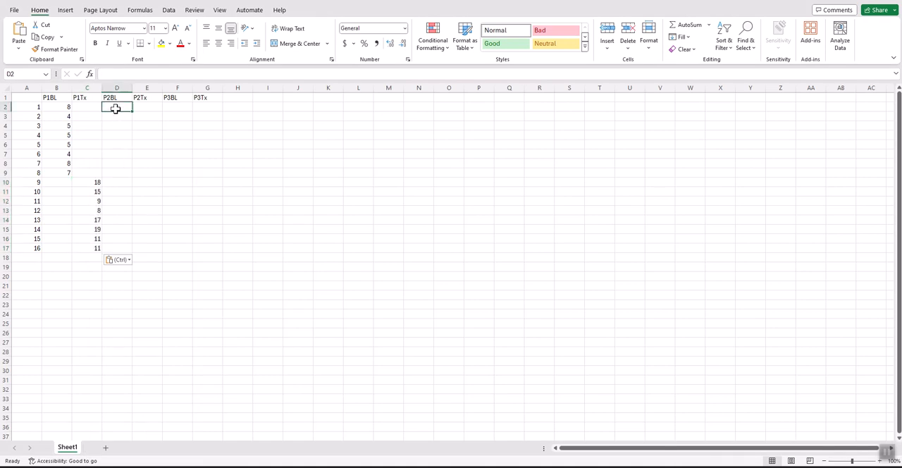
pyautogui.moveTo(722, 465)
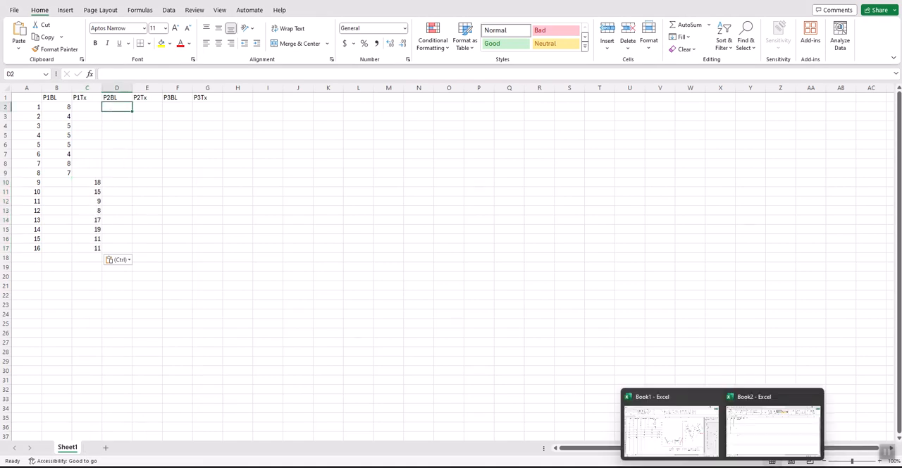
pyautogui.moveTo(598, 465)
pyautogui.click(547, 433)
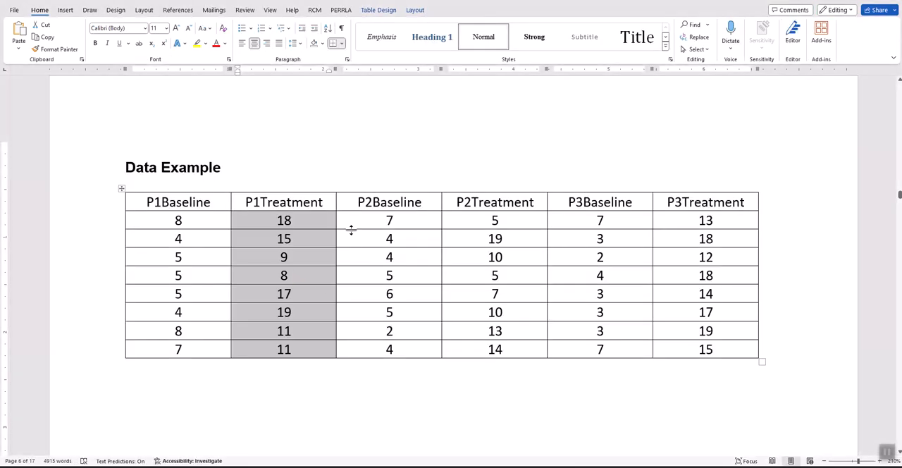
pyautogui.moveTo(364, 223); pyautogui.dragTo(399, 354)
pyautogui.rightClick(406, 351)
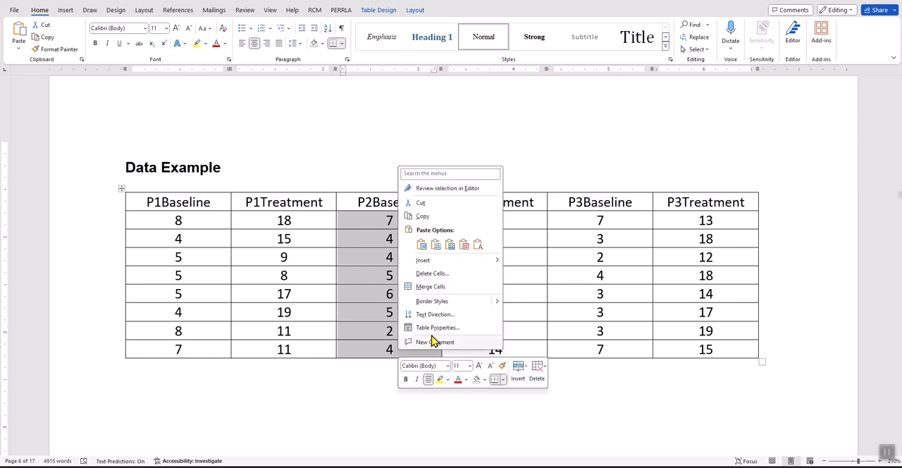
pyautogui.click(422, 215)
pyautogui.moveTo(721, 465)
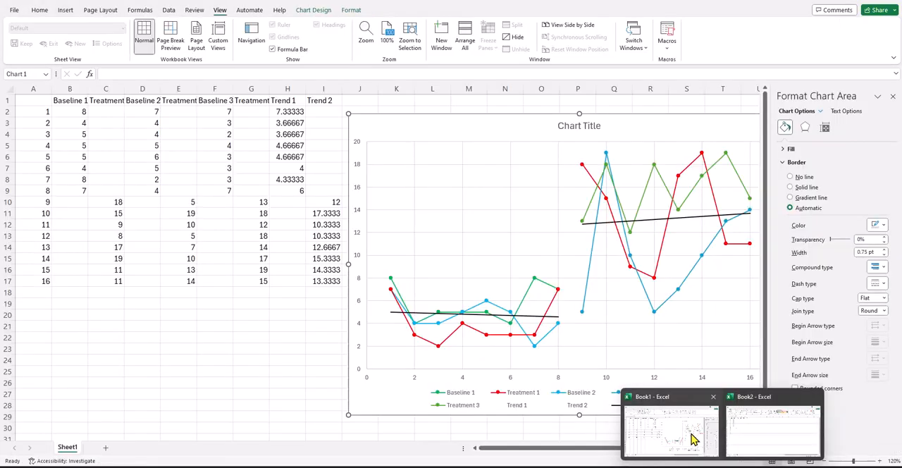
pyautogui.click(755, 427)
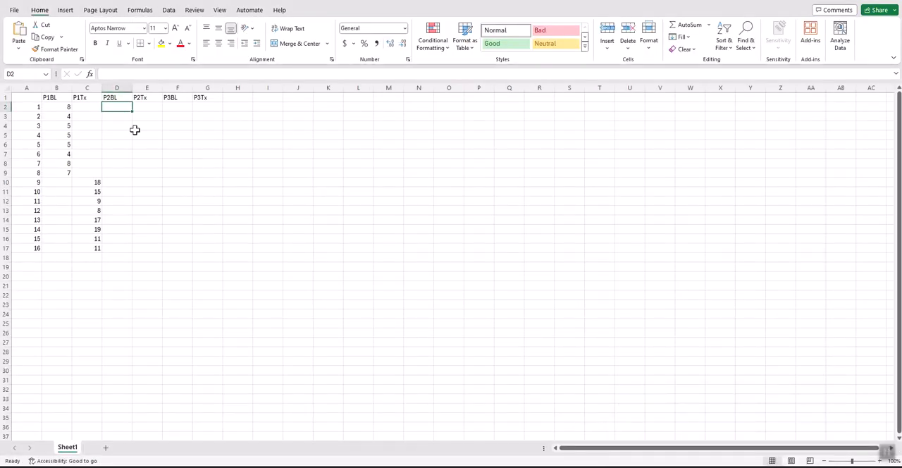
pyautogui.moveTo(117, 109); pyautogui.dragTo(122, 171)
pyautogui.rightClick(123, 171)
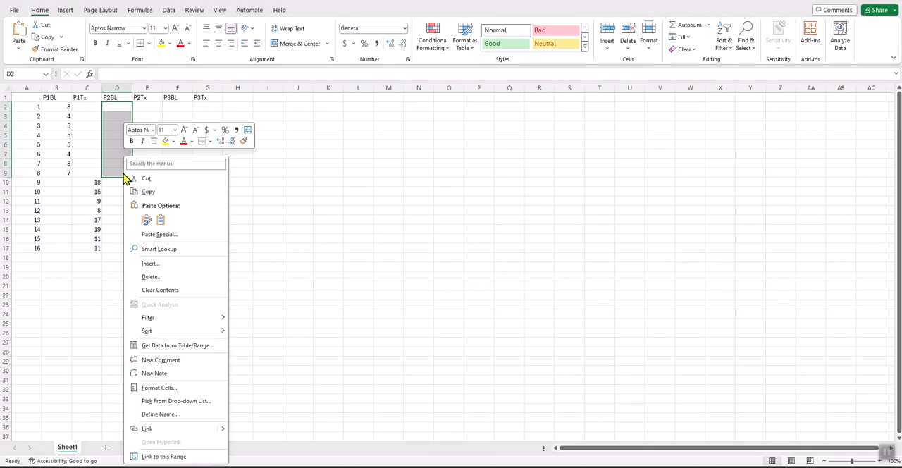
pyautogui.click(159, 221)
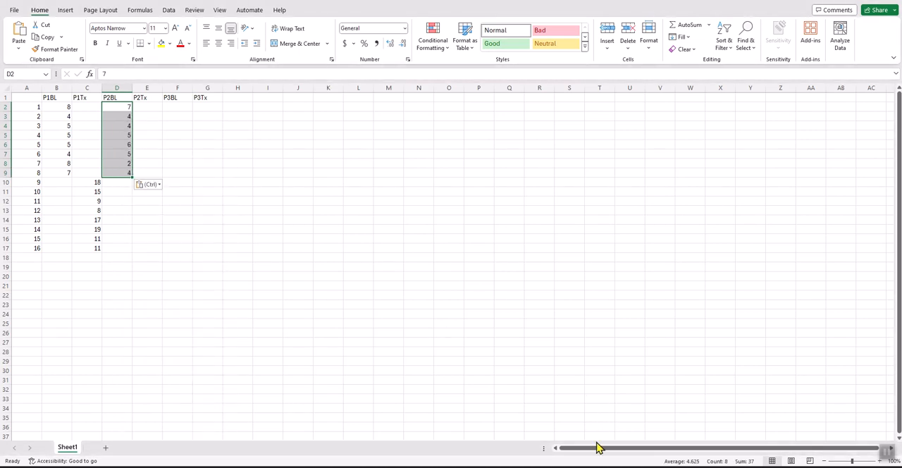
# - Copy the P2Treatment values from the Word table and paste them into Book2 cells E10:E17, matching the destination formatting
pyautogui.click(547, 437)
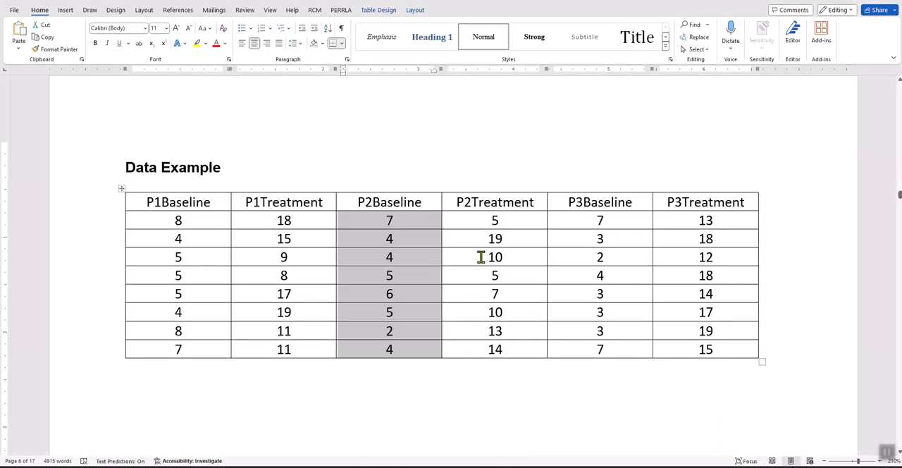
pyautogui.moveTo(481, 221); pyautogui.dragTo(493, 358)
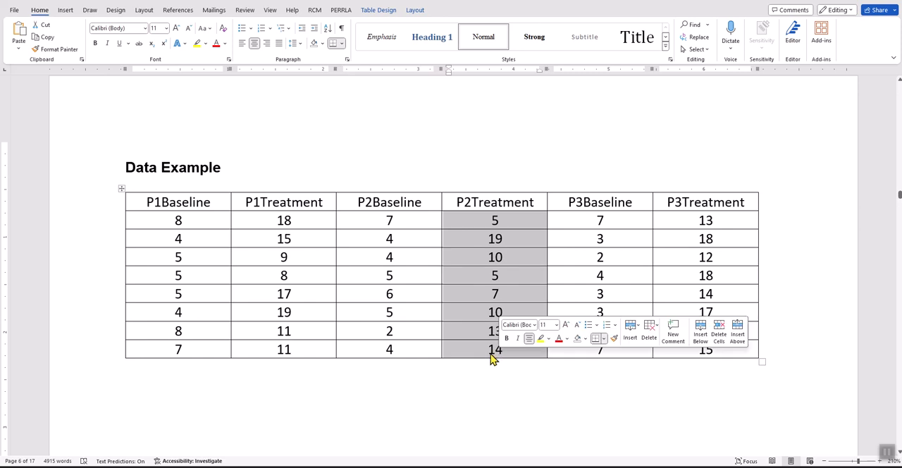
pyautogui.rightClick(493, 359)
pyautogui.click(525, 221)
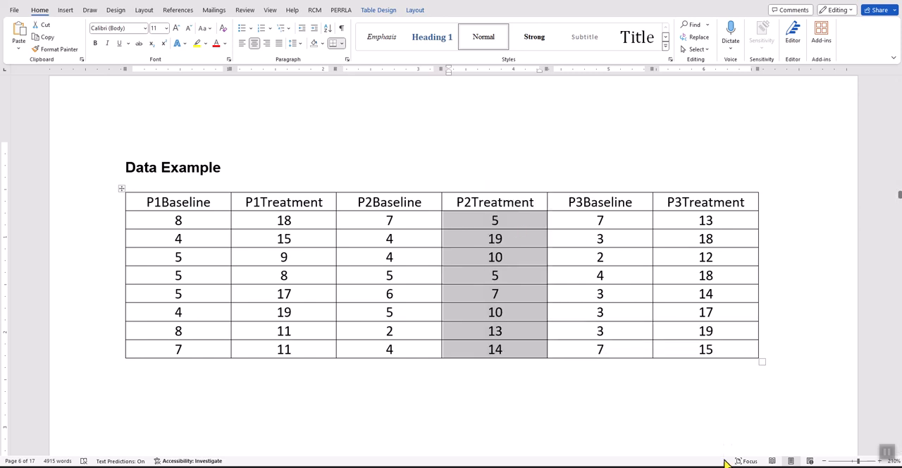
pyautogui.click(757, 432)
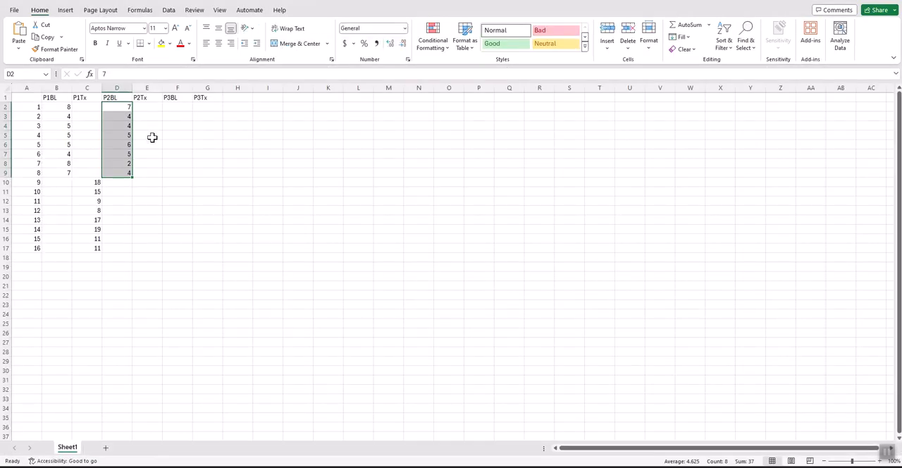
pyautogui.moveTo(147, 181); pyautogui.dragTo(147, 246)
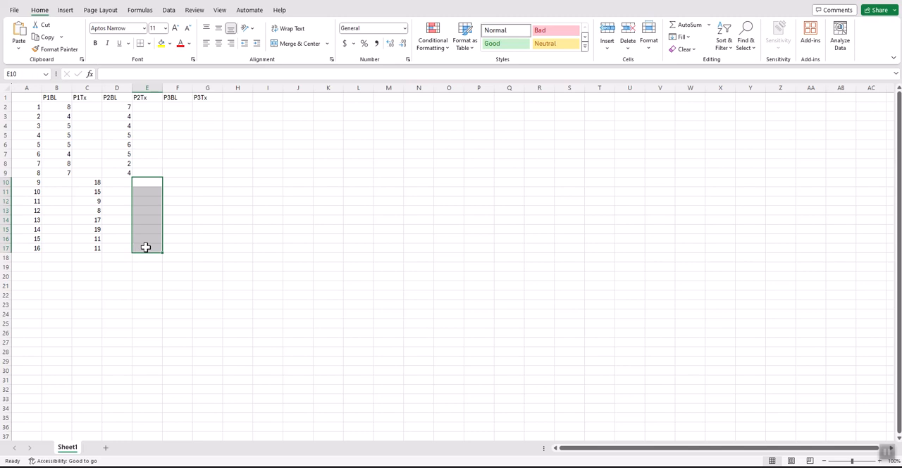
pyautogui.rightClick(147, 246)
pyautogui.click(184, 221)
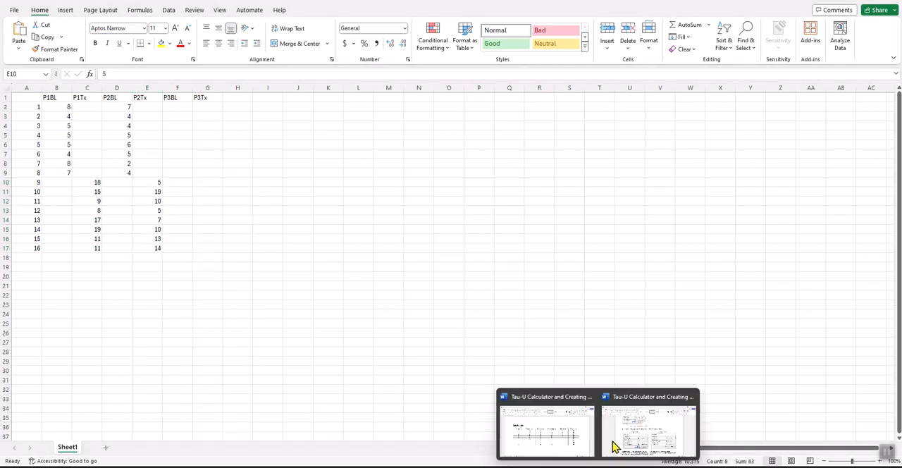
# - Copy the P3Baseline values from the Word table and paste them into Book2 cells F2:F9, matching the destination formatting
pyautogui.click(583, 447)
pyautogui.moveTo(589, 221); pyautogui.dragTo(602, 350)
pyautogui.rightClick(603, 350)
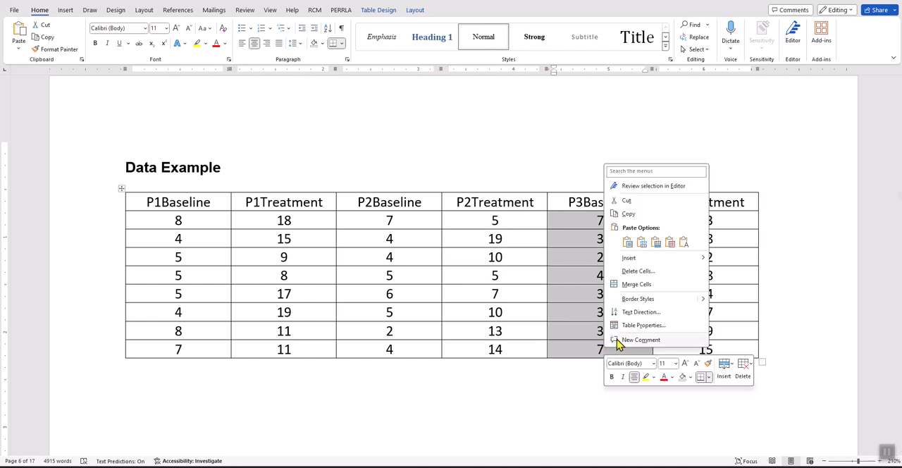
pyautogui.click(627, 214)
pyautogui.moveTo(618, 421)
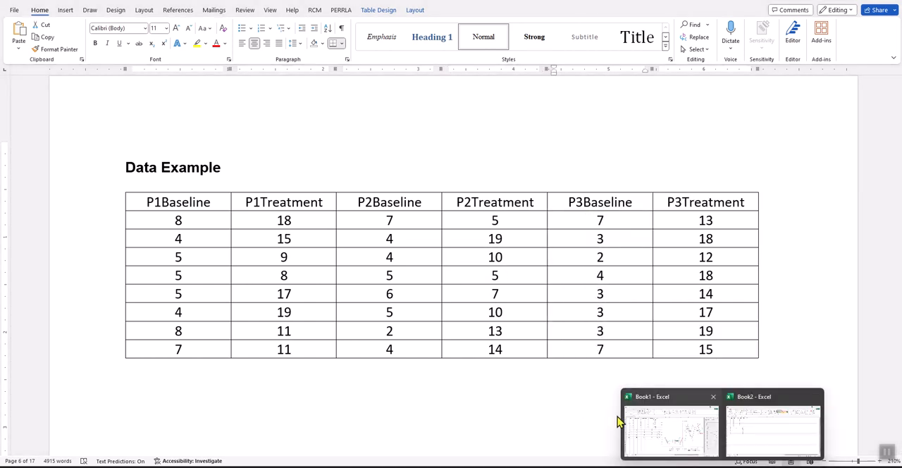
pyautogui.click(757, 441)
pyautogui.moveTo(175, 111); pyautogui.dragTo(177, 173)
pyautogui.rightClick(177, 174)
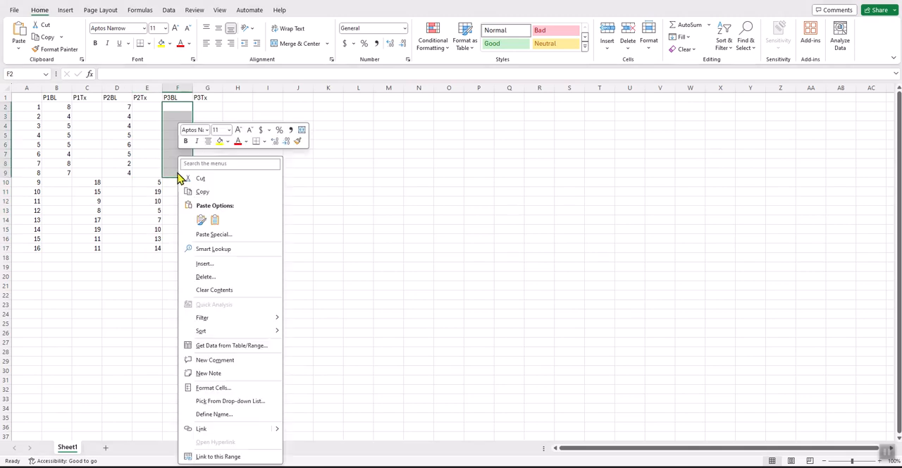
pyautogui.click(215, 221)
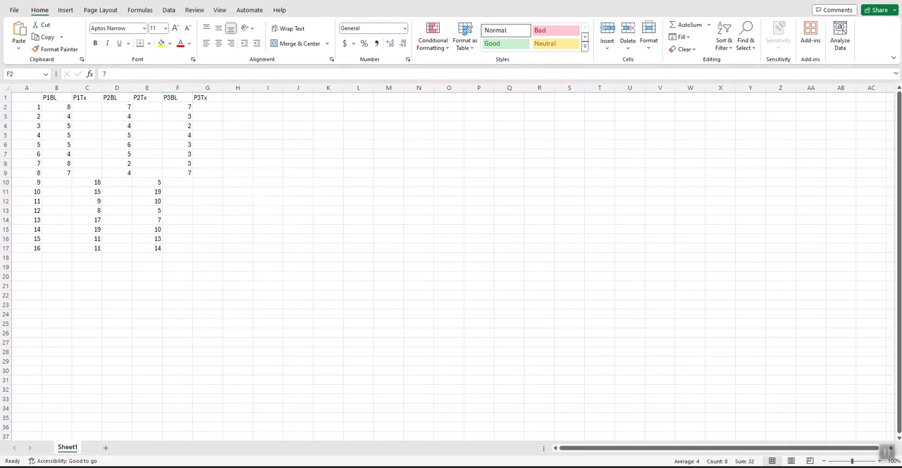
# - Copy the P3Treatment values from the Word table and paste them into Book2 cells G10:G17, matching the destination formatting
pyautogui.moveTo(598, 451)
pyautogui.click(568, 450)
pyautogui.moveTo(693, 225); pyautogui.dragTo(703, 348)
pyautogui.rightClick(703, 349)
pyautogui.click(726, 211)
pyautogui.click(741, 441)
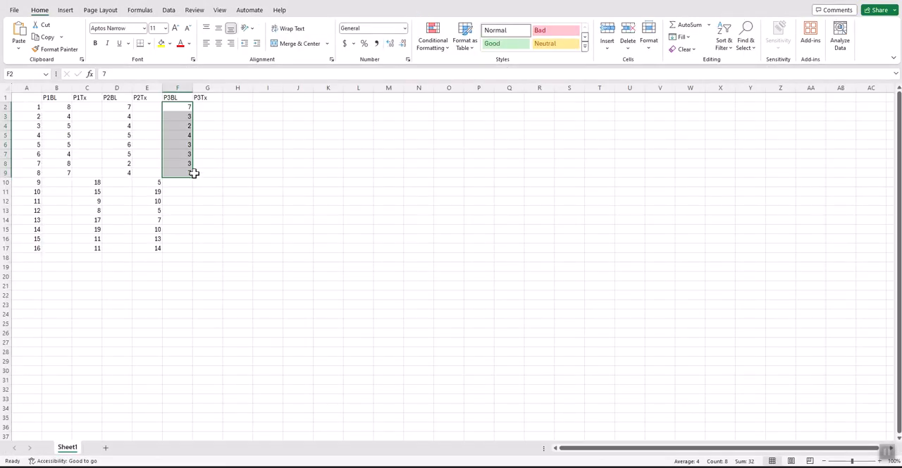
pyautogui.moveTo(204, 183); pyautogui.dragTo(207, 246)
pyautogui.rightClick(207, 246)
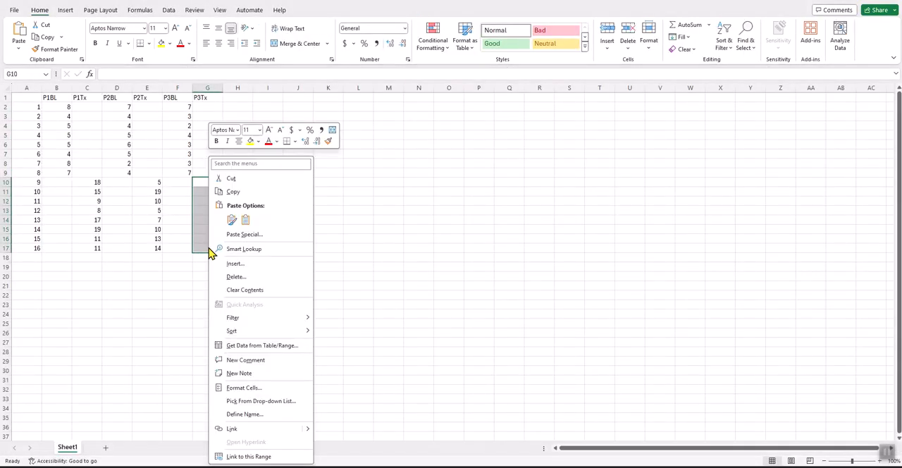
pyautogui.click(254, 227)
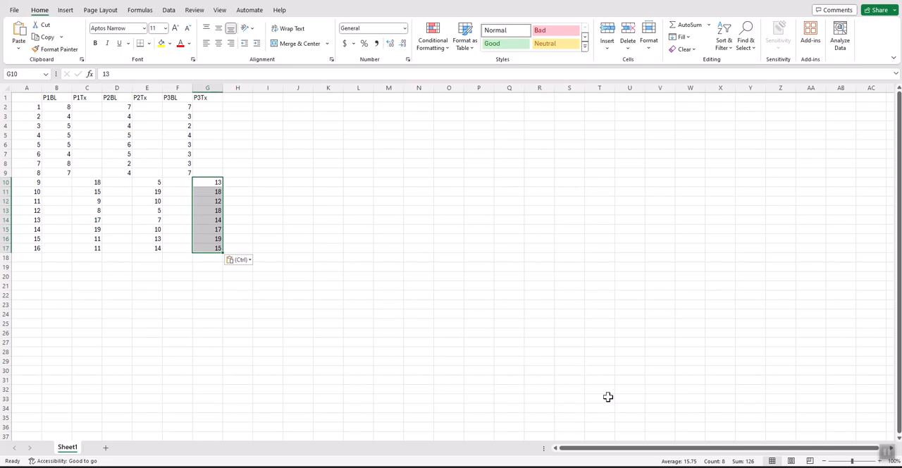
# - Switch to Book1 and move its chart slightly farther away from the Trend 1 and Trend 2 columns
pyautogui.click(696, 451)
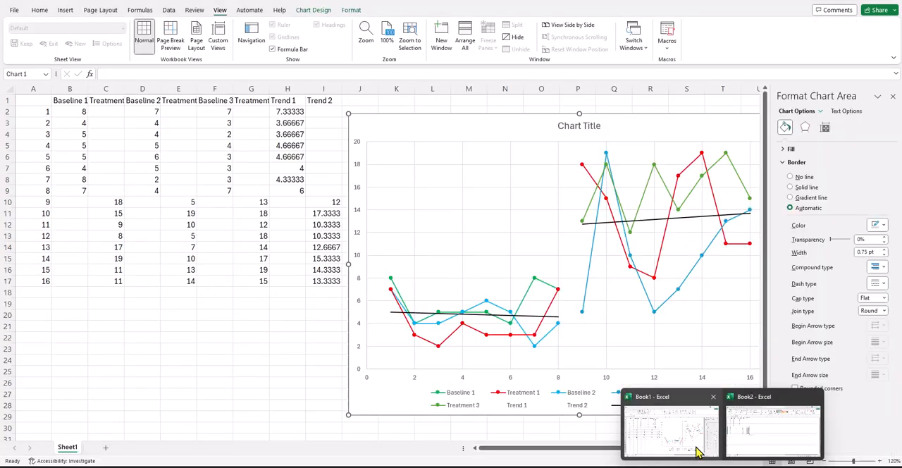
pyautogui.moveTo(385, 129); pyautogui.dragTo(399, 130)
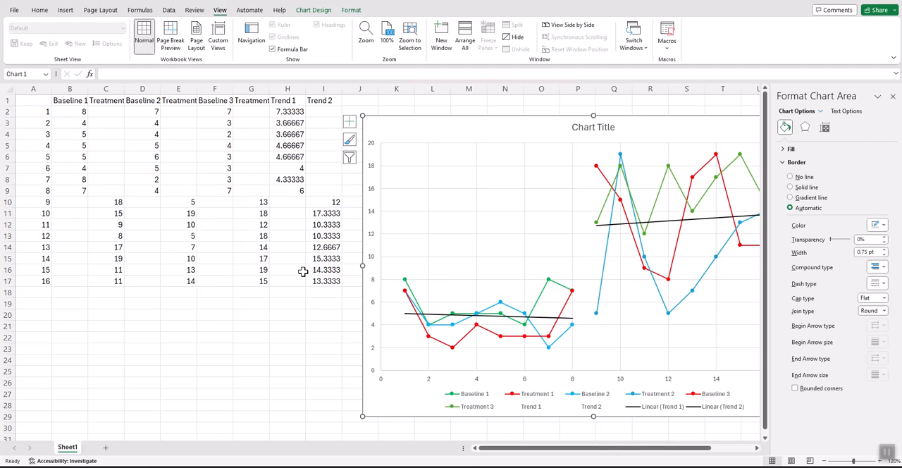
# - Check the averaging formula in Book1's first Trend 1 cell, H2, and switch to Book2
pyautogui.click(280, 113)
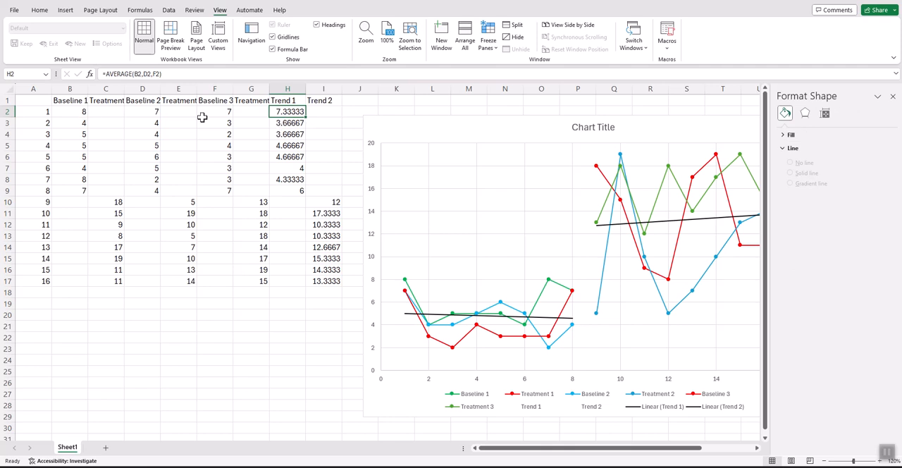
pyautogui.moveTo(739, 463)
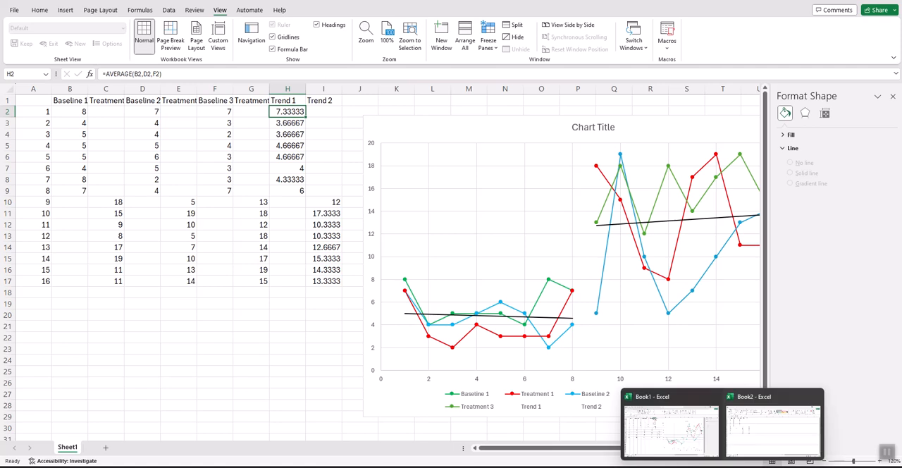
pyautogui.click(745, 438)
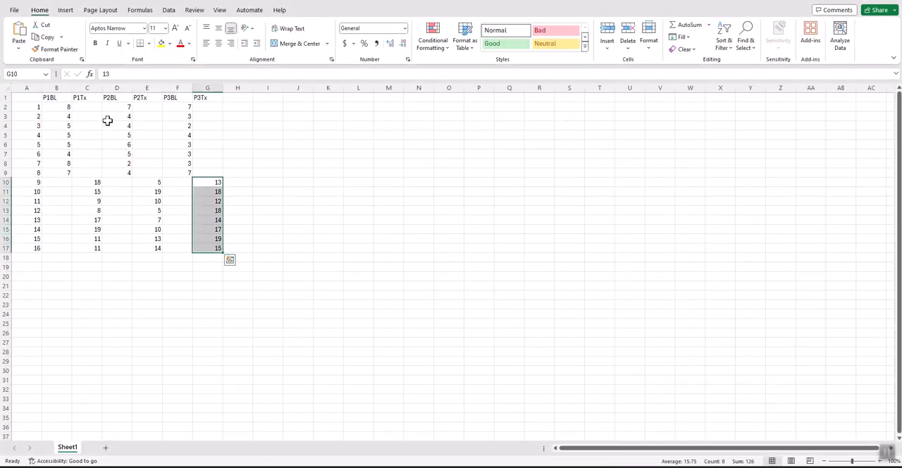
# - Enter the heading BLtrend in cell H1 of Book2, checking Book1's trend columns for reference
pyautogui.click(230, 101)
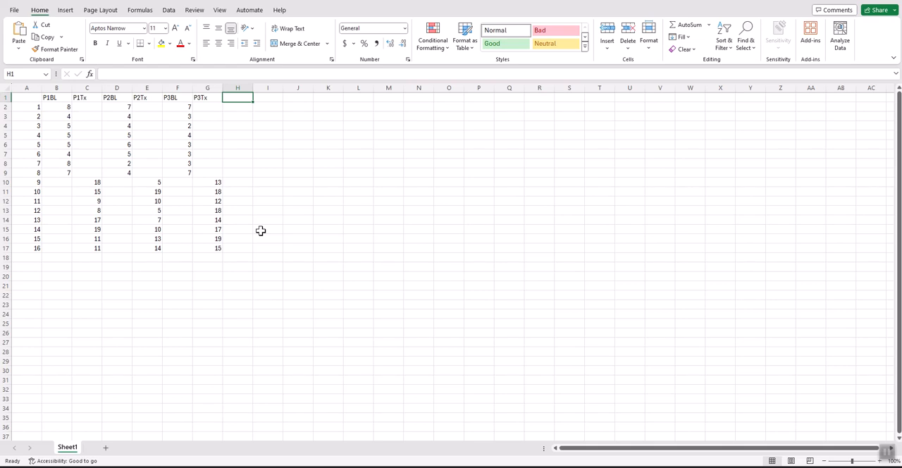
pyautogui.write('T')
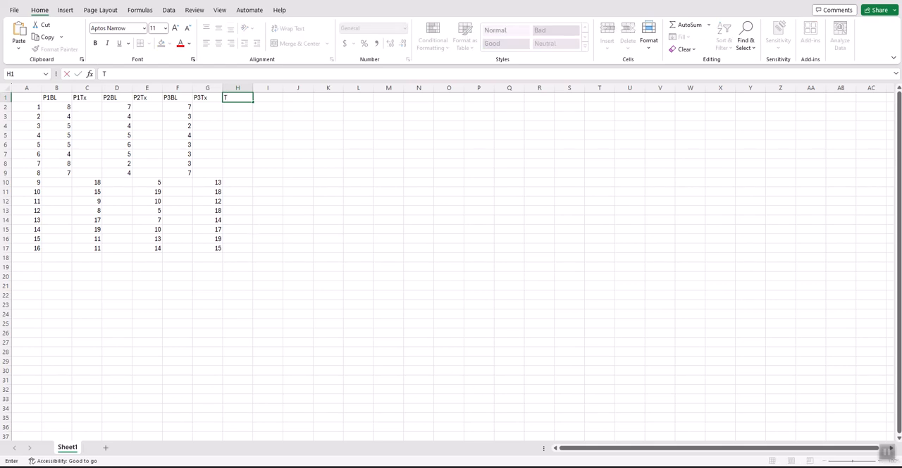
pyautogui.click(703, 444)
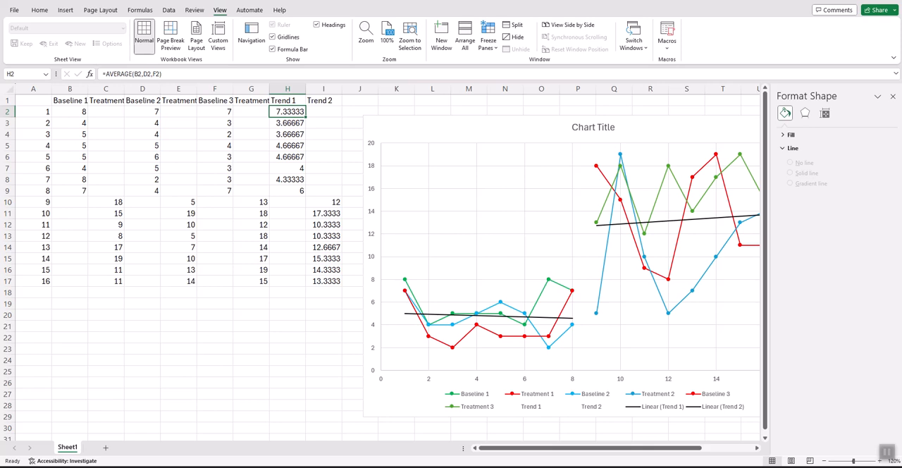
pyautogui.click(753, 431)
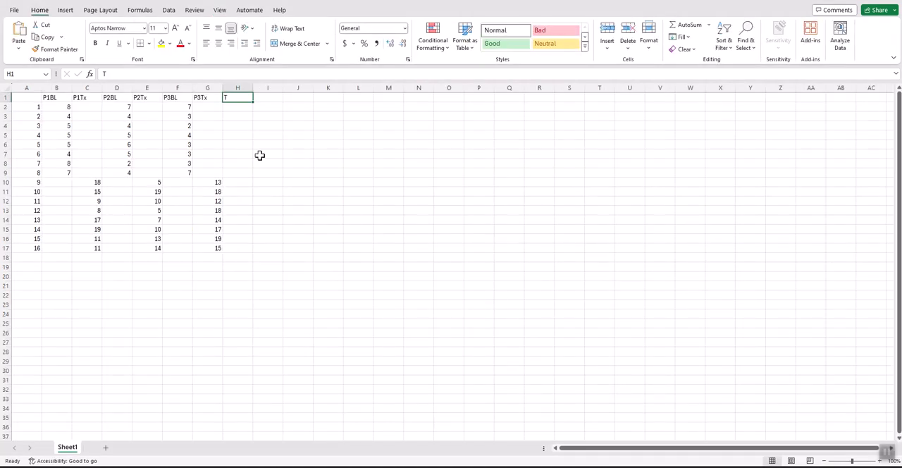
pyautogui.doubleClick(234, 99)
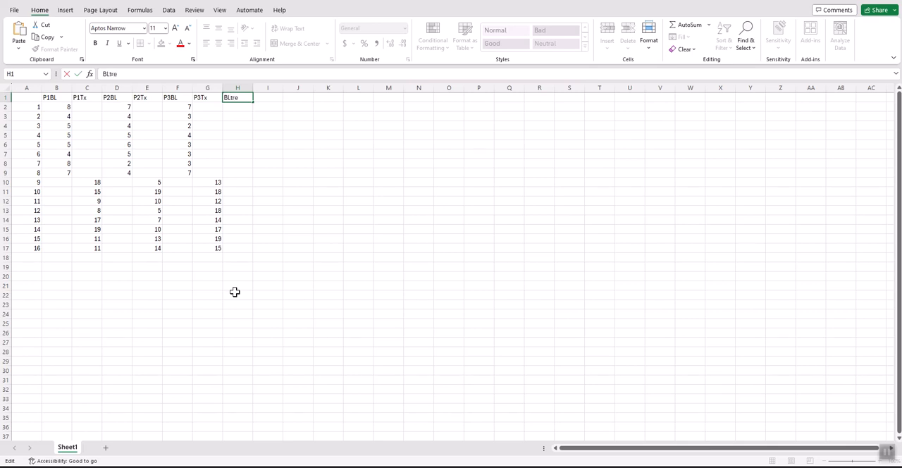
# - Enter the heading TxTrend in cell I1 and correct the H1 heading to BlTrend
pyautogui.click(269, 99)
pyautogui.write('TxTrend')
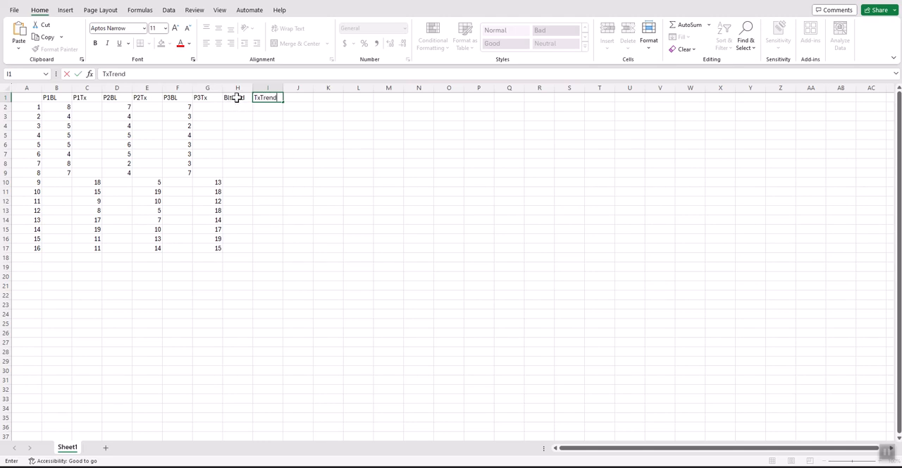
pyautogui.doubleClick(238, 98)
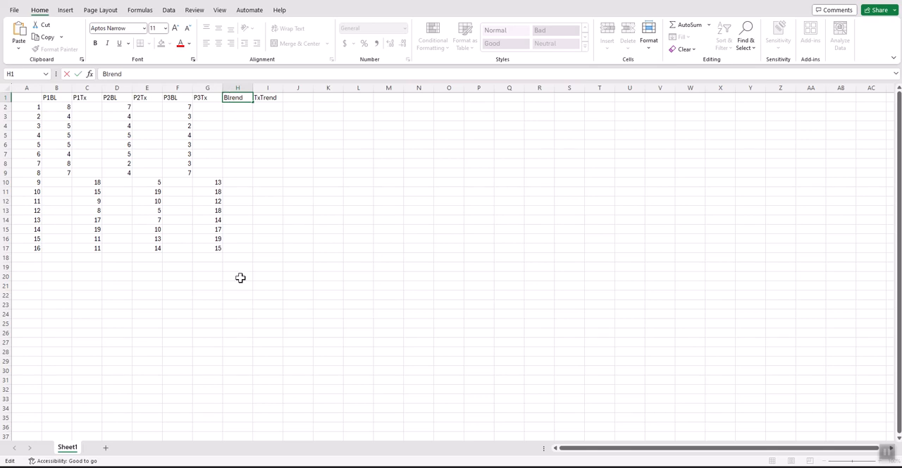
pyautogui.write('T')
pyautogui.click(258, 106)
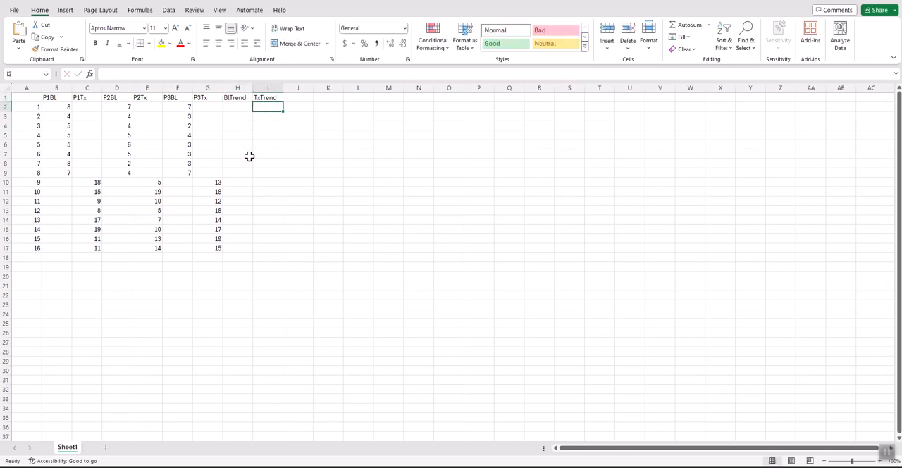
# - Insert an AVERAGE function in BlTrend cell H2 using B2, D2 and F2 as its three separate arguments
pyautogui.click(229, 106)
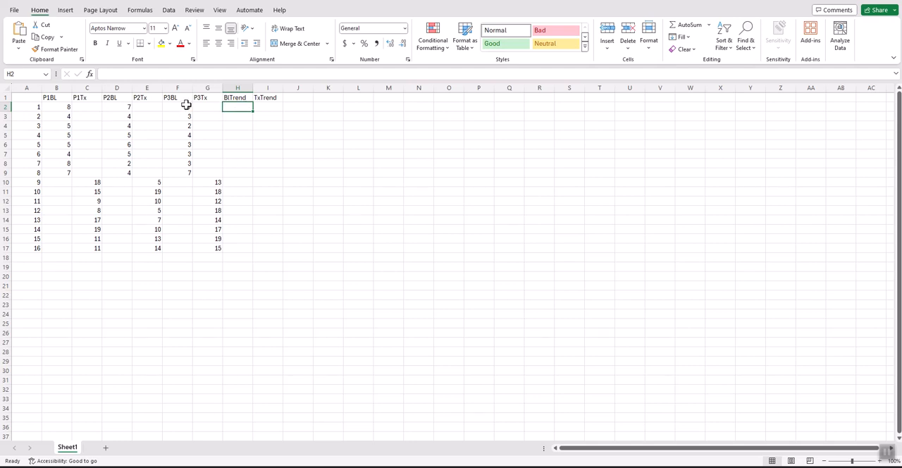
pyautogui.click(140, 11)
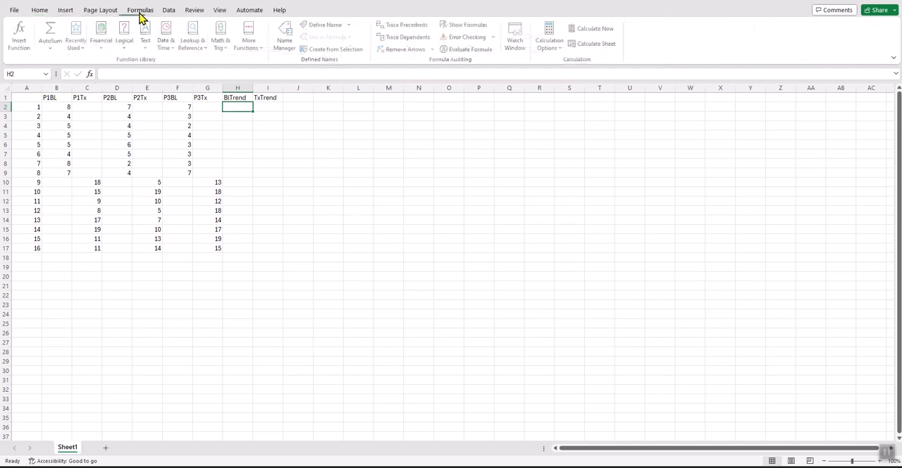
pyautogui.click(22, 35)
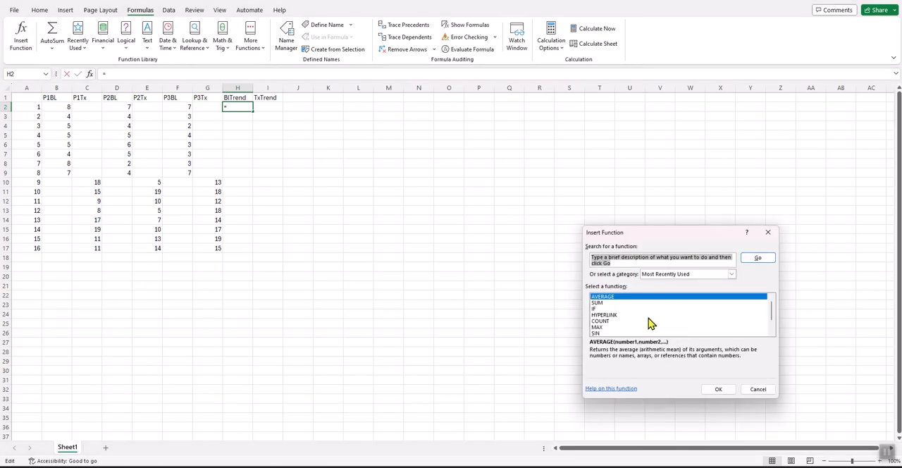
pyautogui.click(608, 296)
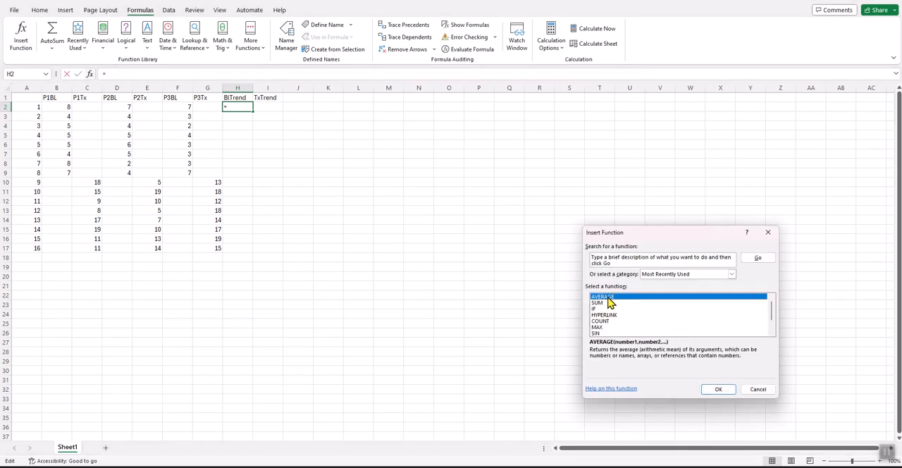
pyautogui.click(717, 390)
pyautogui.moveTo(618, 240); pyautogui.dragTo(403, 192)
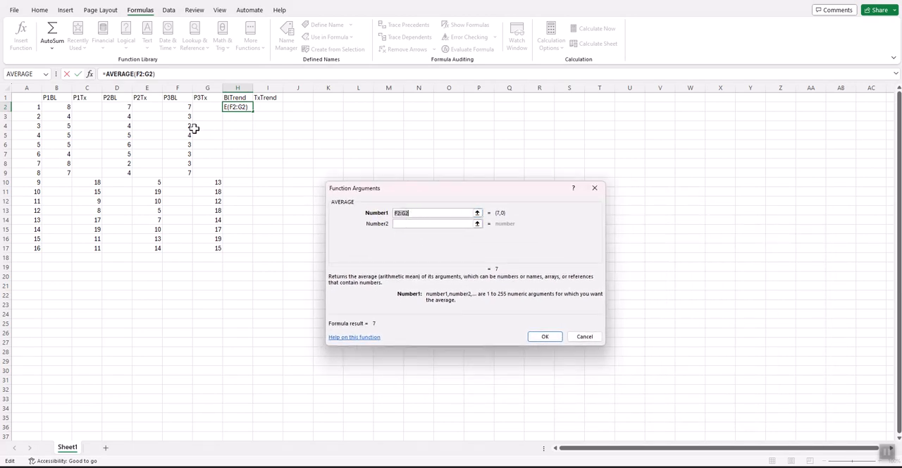
pyautogui.click(62, 107)
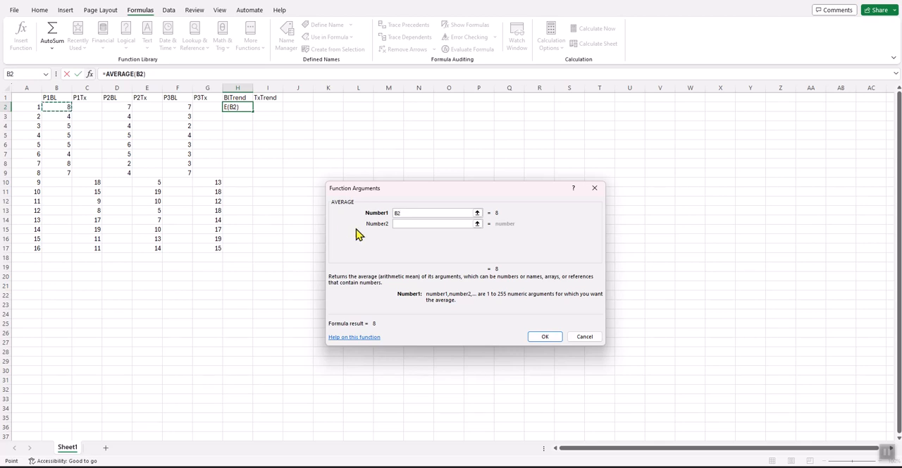
pyautogui.click(402, 223)
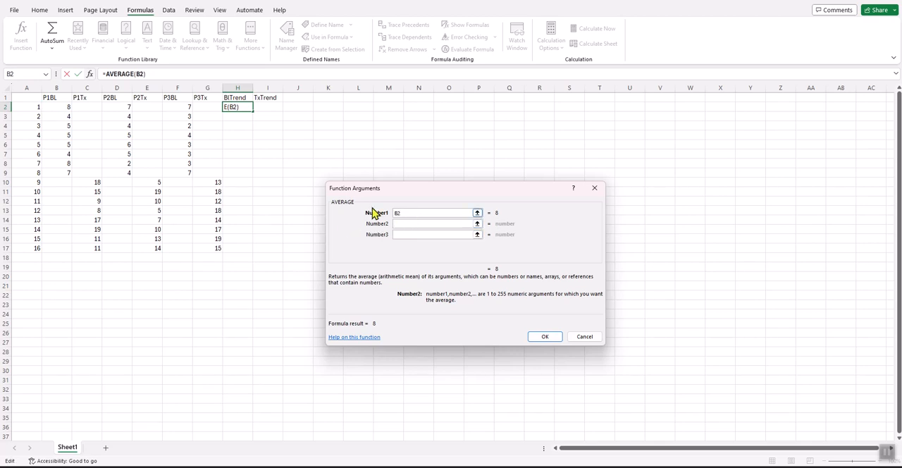
pyautogui.click(127, 108)
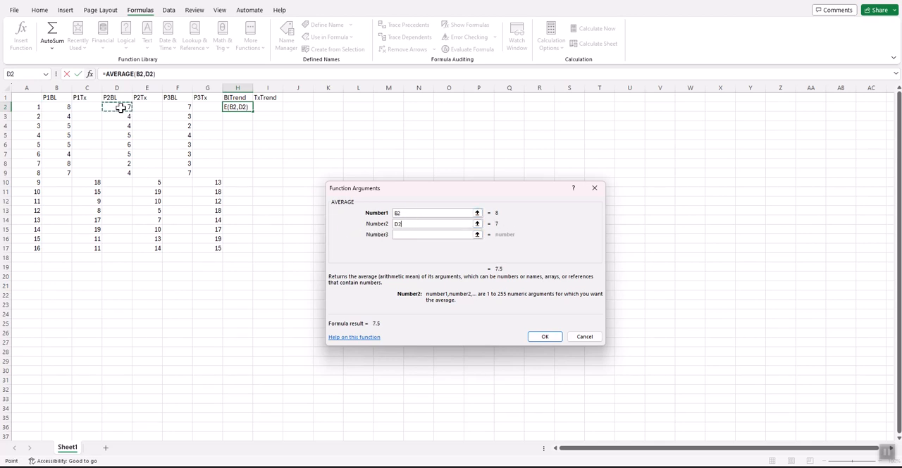
pyautogui.click(405, 235)
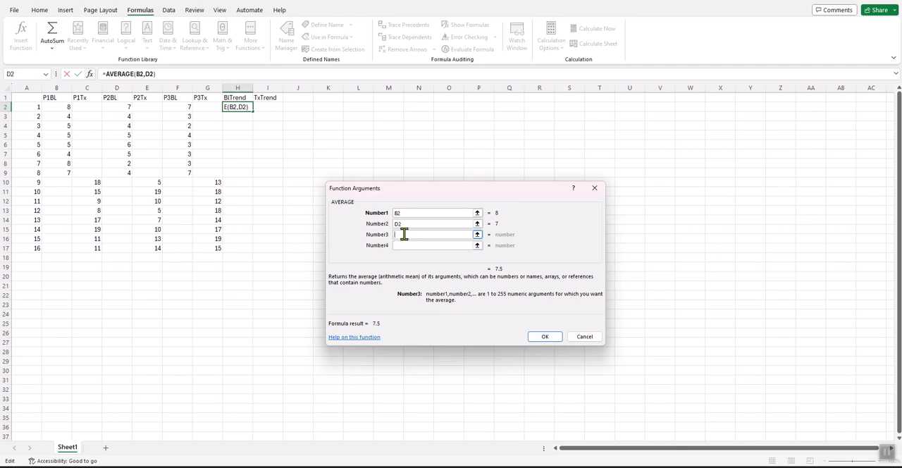
pyautogui.click(185, 107)
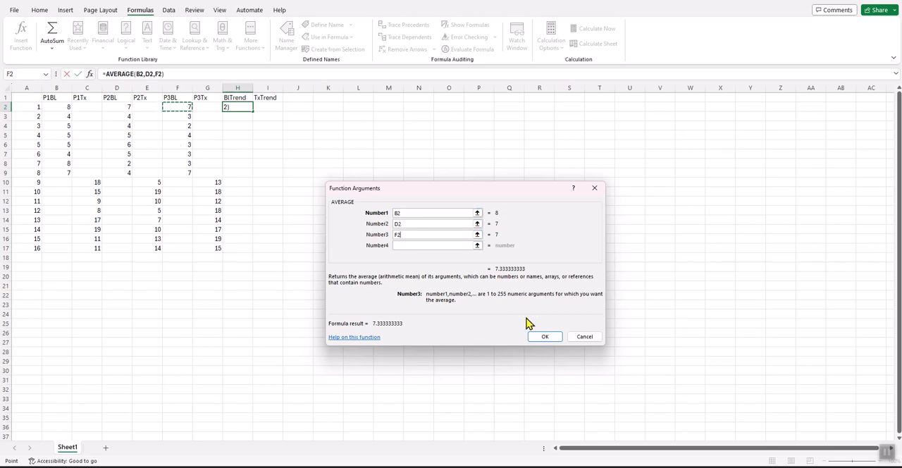
pyautogui.click(544, 337)
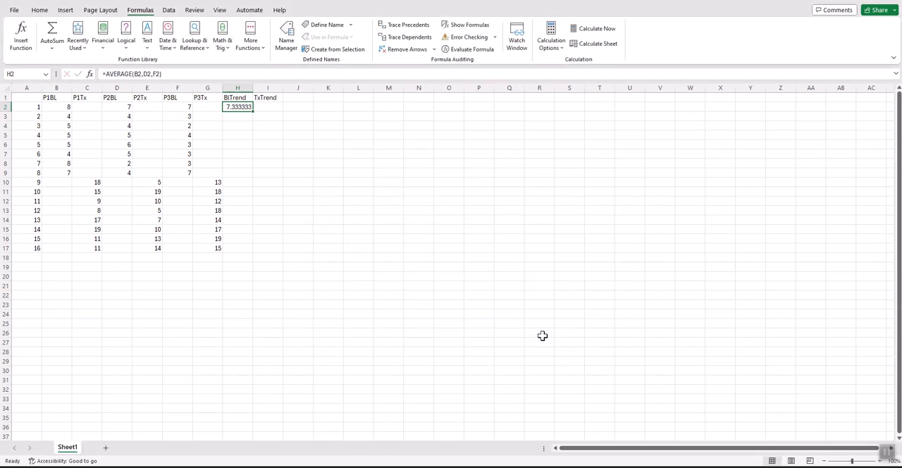
# - Copy the average formula from H2 and paste it into the remaining BlTrend cells H3:H9
pyautogui.rightClick(242, 108)
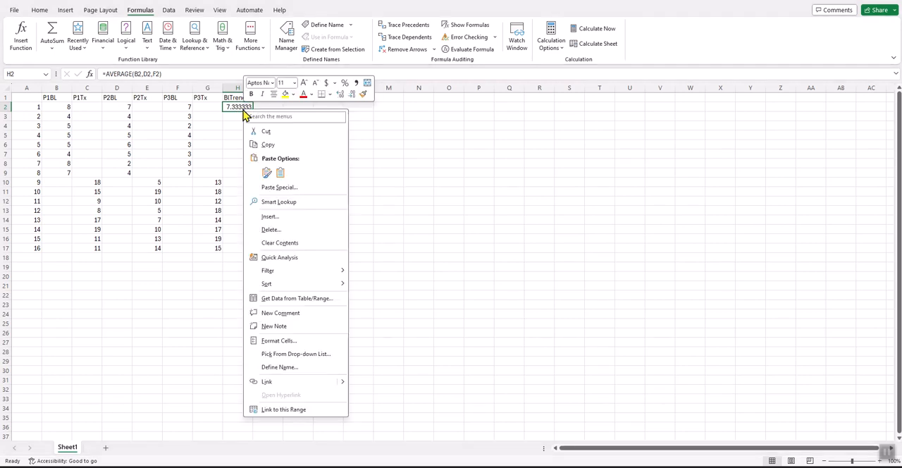
pyautogui.click(265, 146)
pyautogui.moveTo(241, 118); pyautogui.dragTo(244, 172)
pyautogui.rightClick(247, 176)
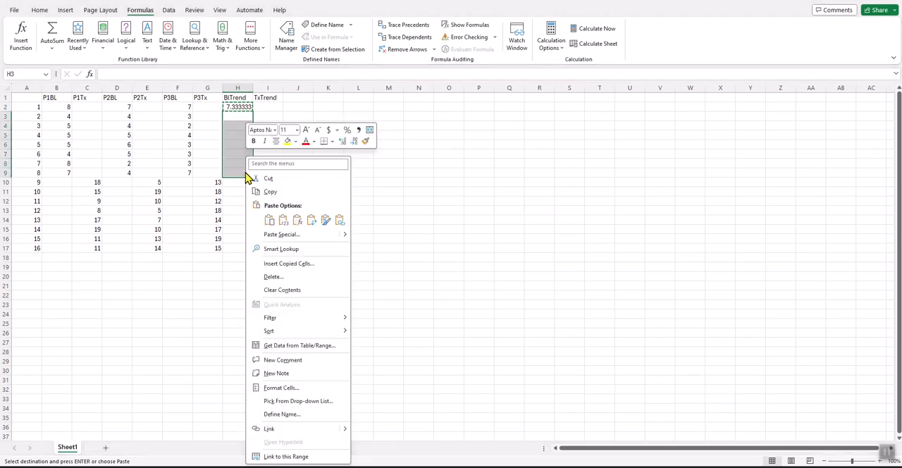
pyautogui.click(274, 223)
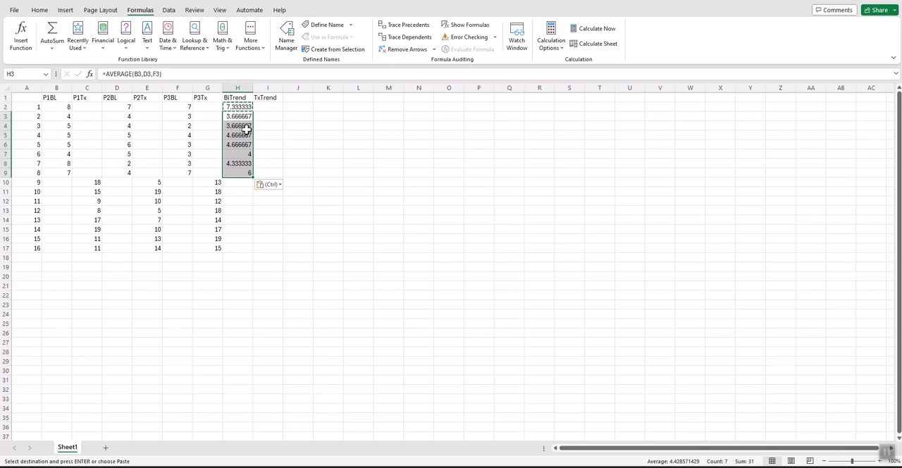
# - Review the row 2 baseline values in B2:F2, look at Book1's trend columns and chart, and return to Book2
pyautogui.moveTo(62, 104); pyautogui.dragTo(182, 110)
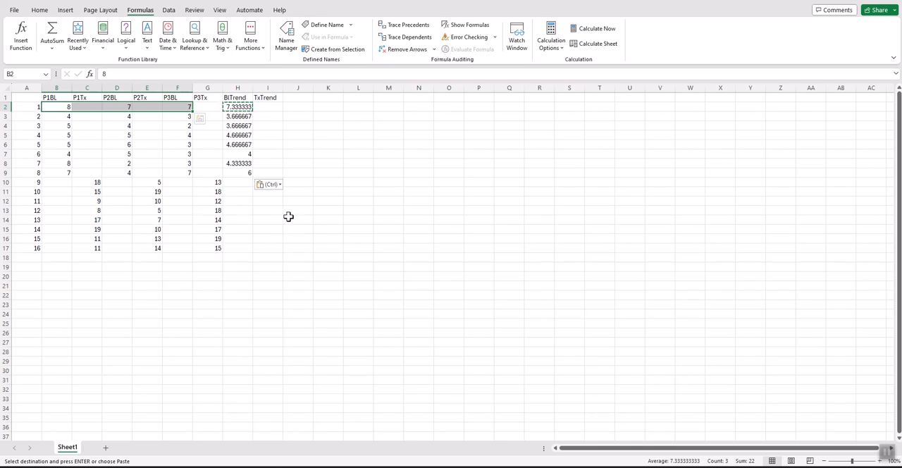
pyautogui.moveTo(722, 466)
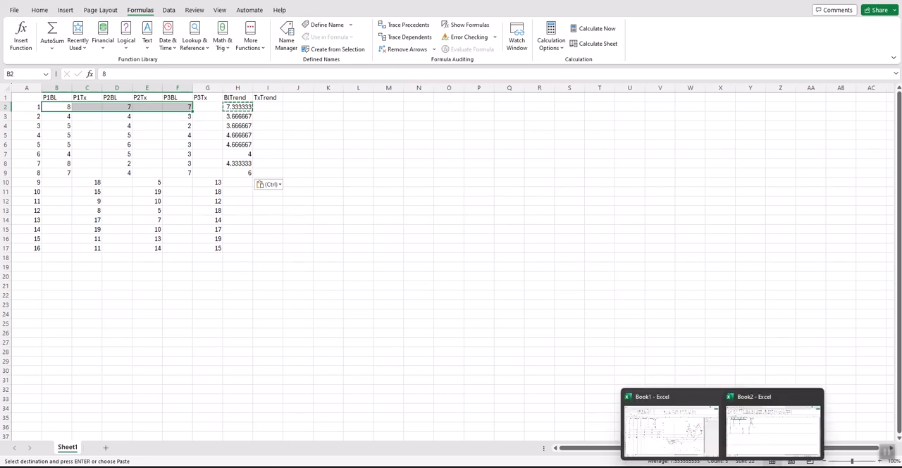
pyautogui.click(691, 439)
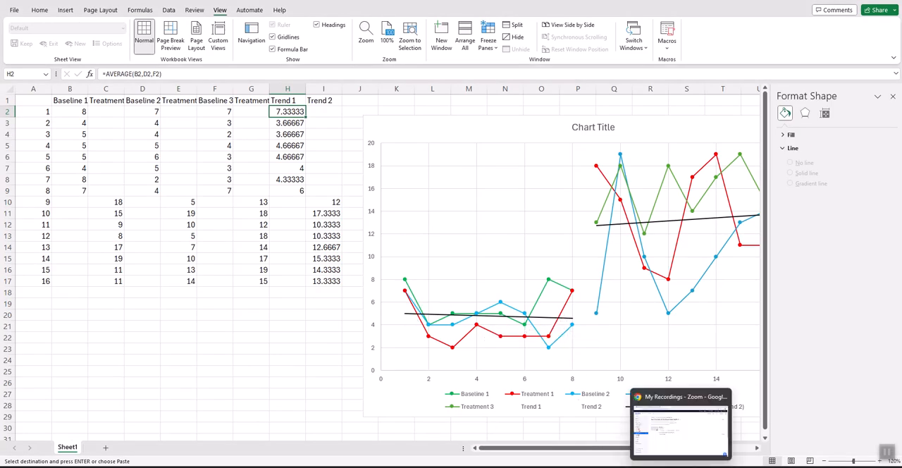
pyautogui.click(741, 453)
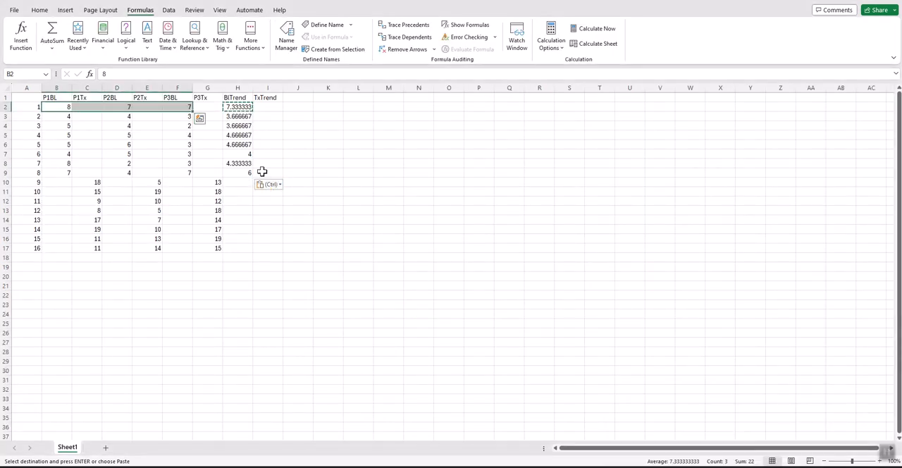
# - Insert an AVERAGE function in TxTrend cell I10 using C10, E10 and G10 as its three separate arguments
pyautogui.doubleClick(270, 116)
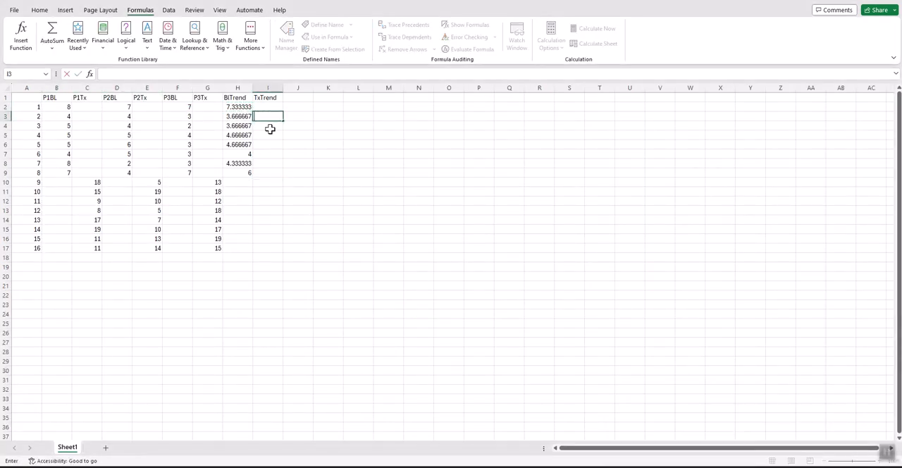
pyautogui.click(271, 181)
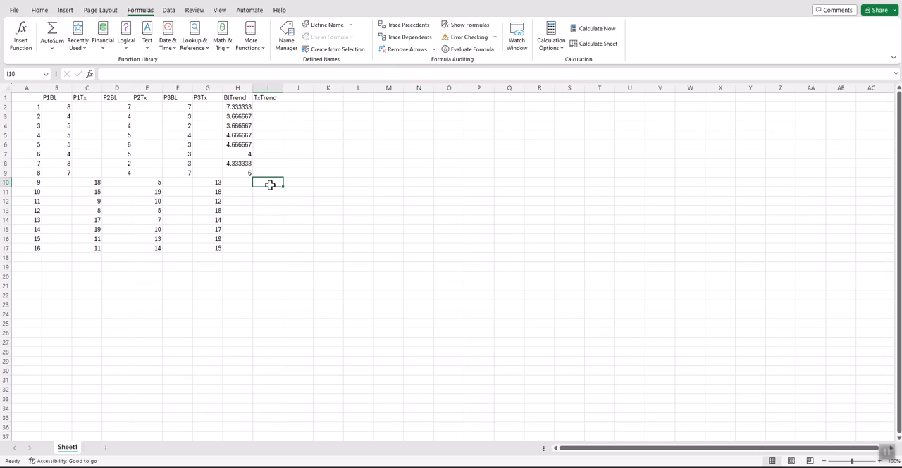
pyautogui.moveTo(93, 182); pyautogui.dragTo(203, 182)
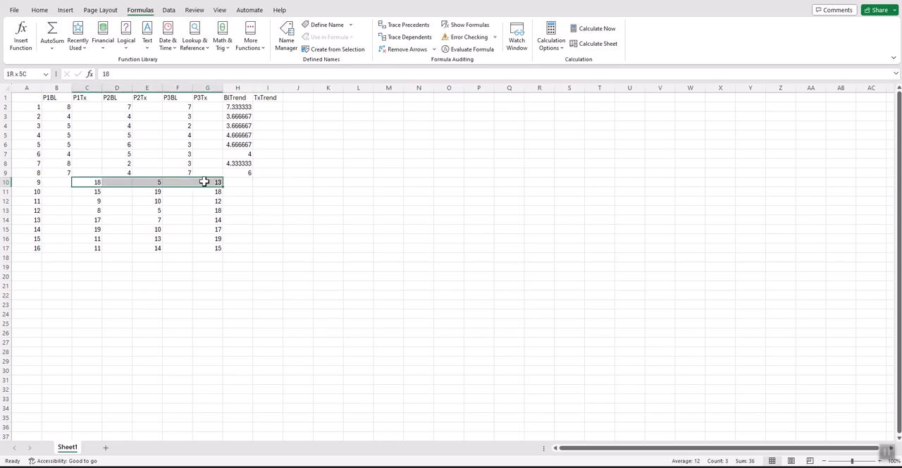
pyautogui.click(261, 182)
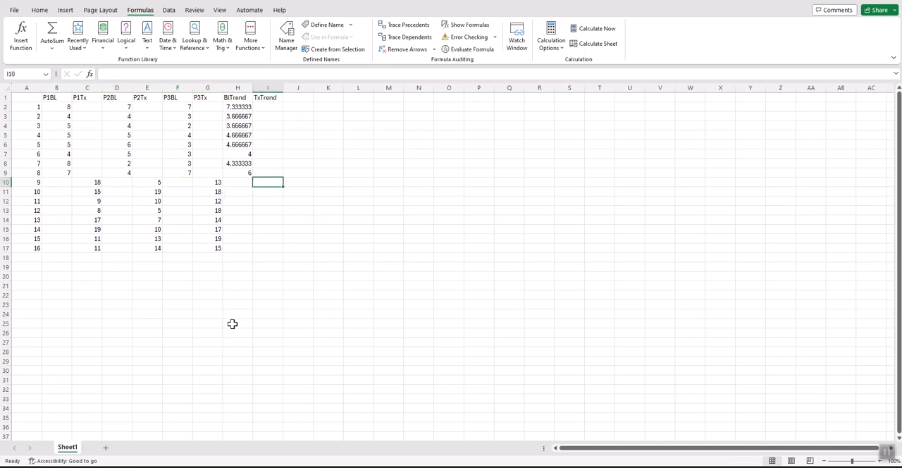
pyautogui.click(27, 39)
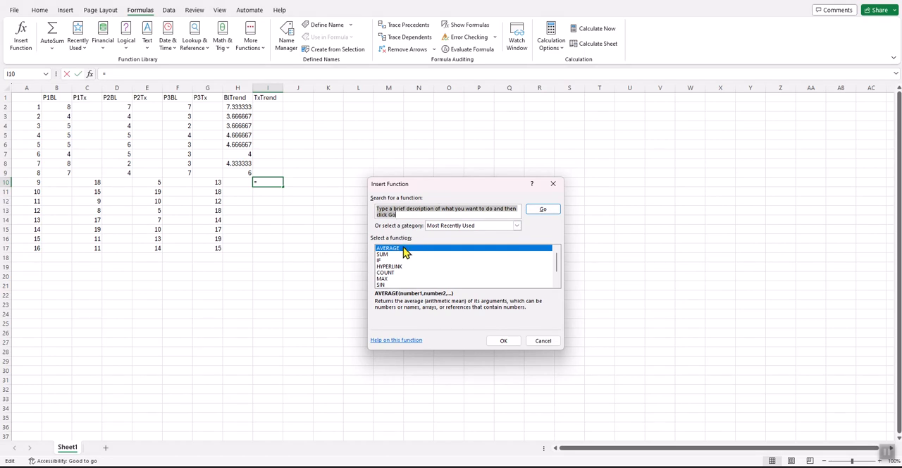
pyautogui.click(503, 341)
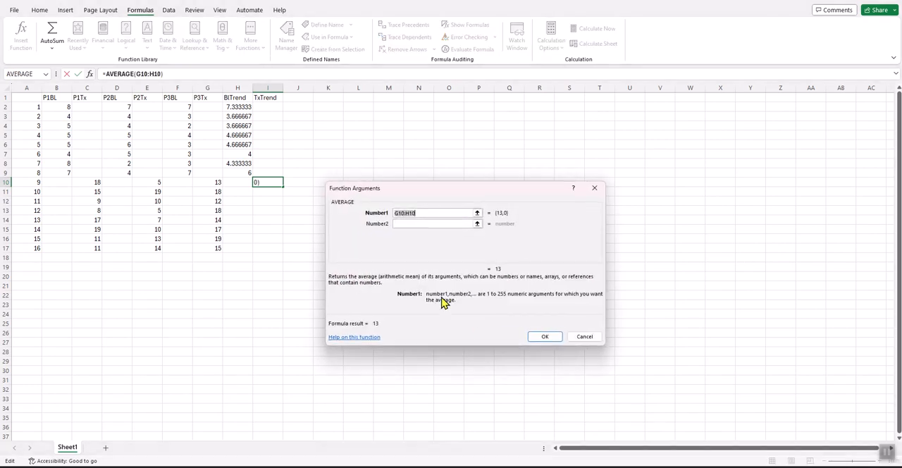
pyautogui.click(88, 181)
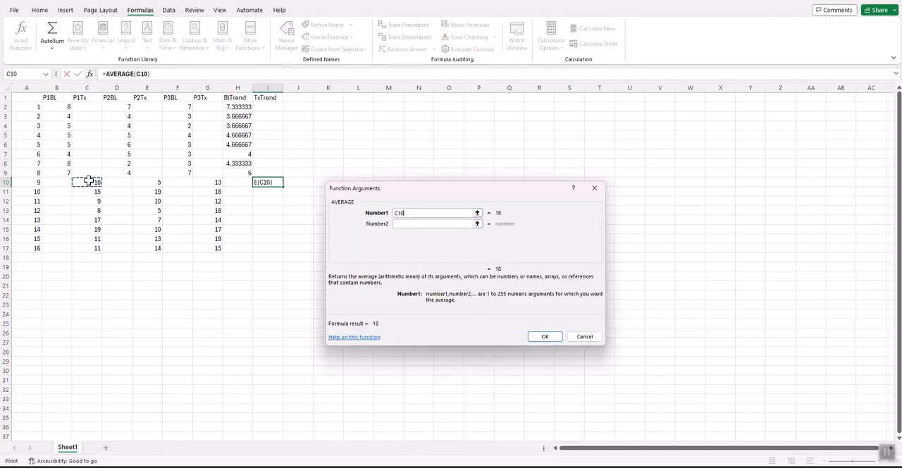
pyautogui.click(399, 223)
pyautogui.click(159, 182)
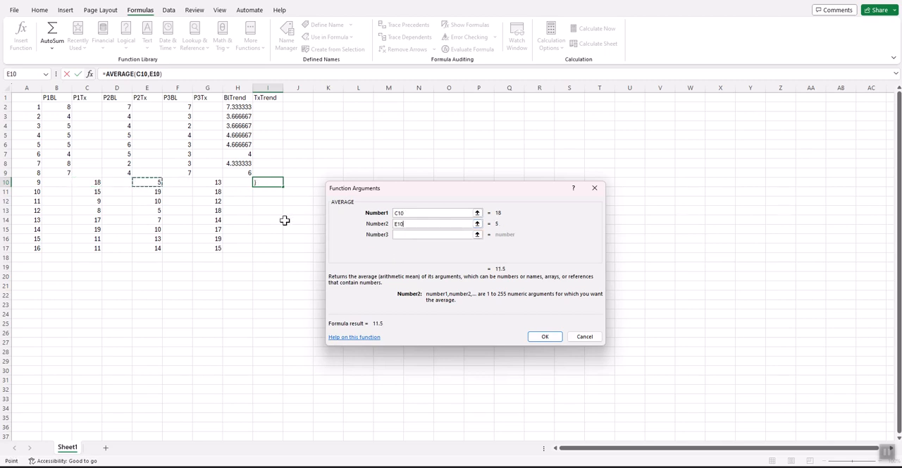
pyautogui.click(399, 234)
pyautogui.click(215, 184)
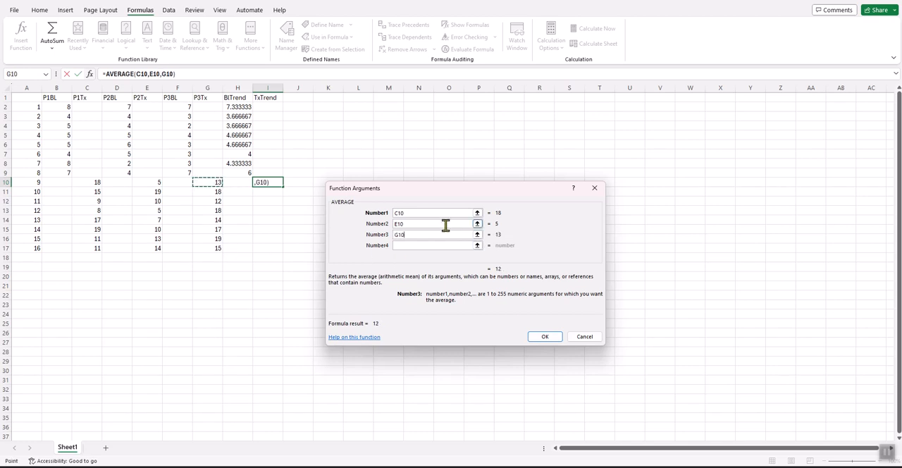
pyautogui.click(537, 338)
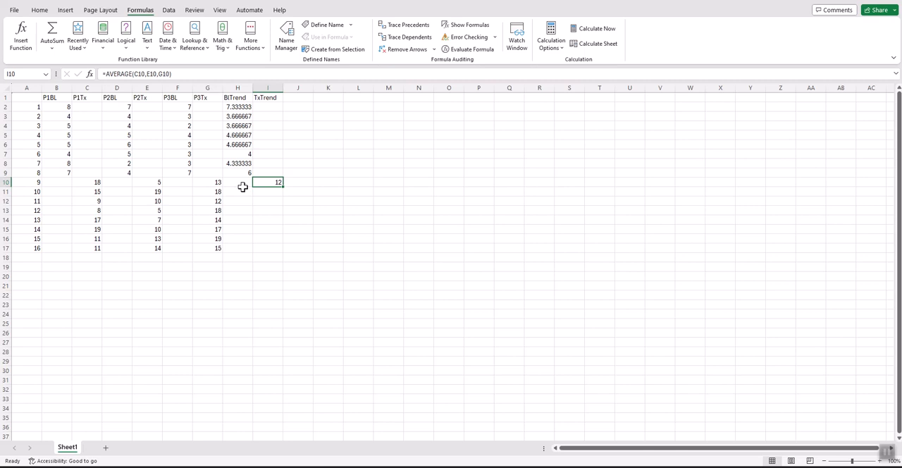
# - Copy the average formula from I10 and paste it into the remaining TxTrend cells I11:I17
pyautogui.rightClick(272, 183)
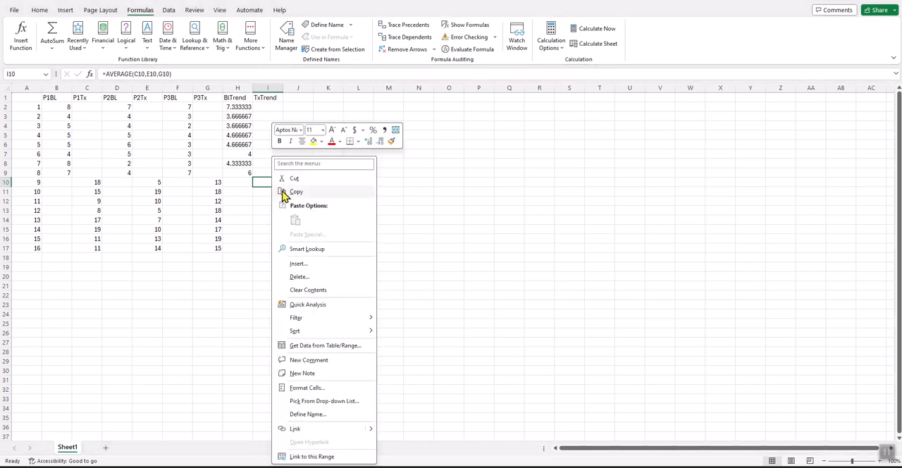
pyautogui.click(298, 191)
pyautogui.moveTo(264, 191); pyautogui.dragTo(264, 244)
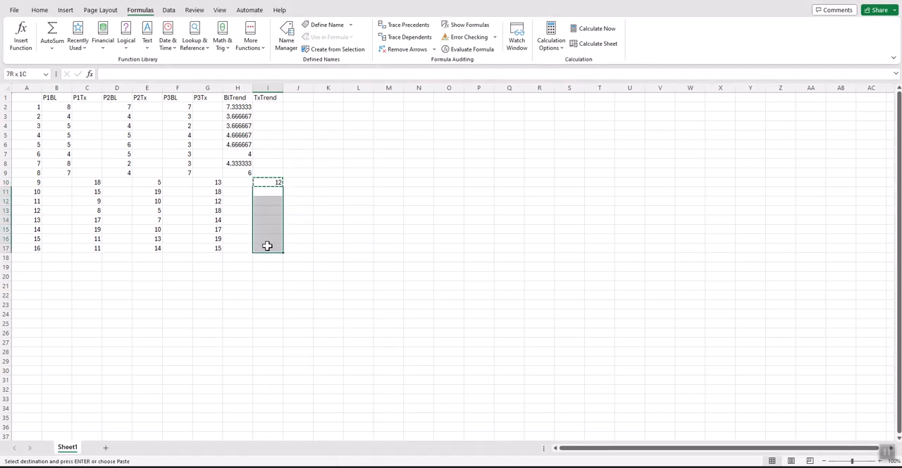
pyautogui.rightClick(264, 246)
pyautogui.click(291, 220)
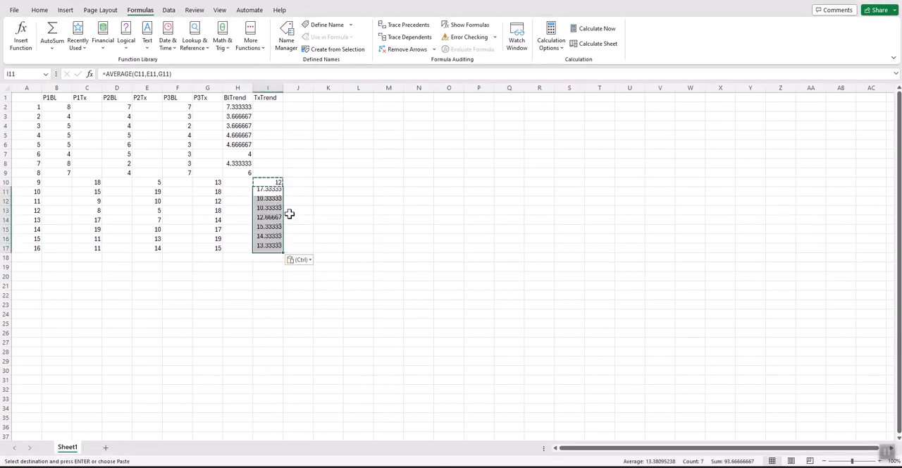
pyautogui.click(293, 191)
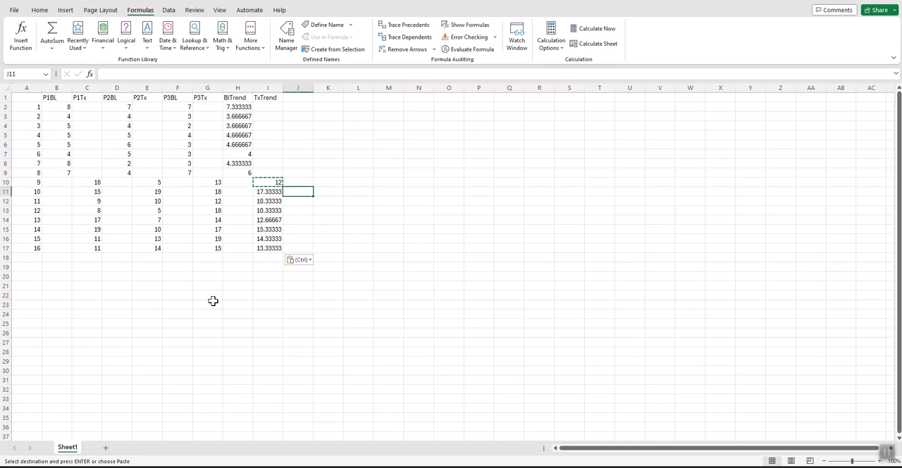
pyautogui.doubleClick(298, 181)
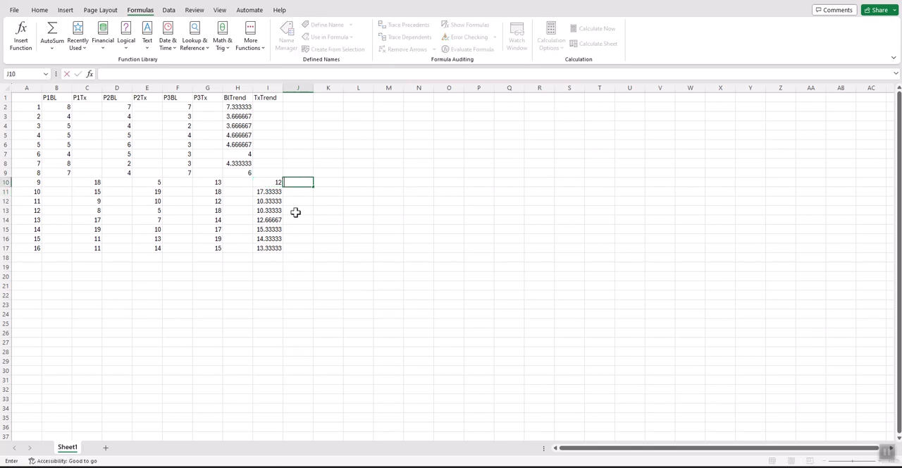
# - Insert a Scatter with Straight Lines and Markers chart from A1:I17 and enlarge it beside the data
pyautogui.moveTo(25, 99); pyautogui.dragTo(269, 246)
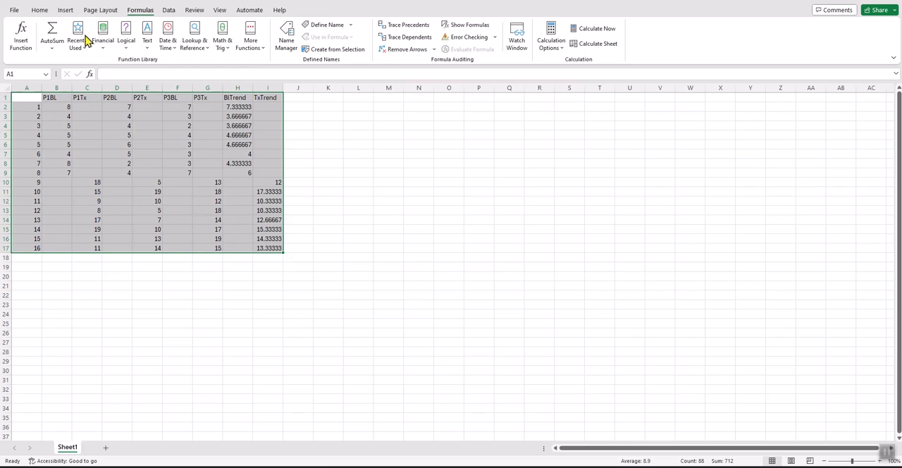
pyautogui.click(39, 10)
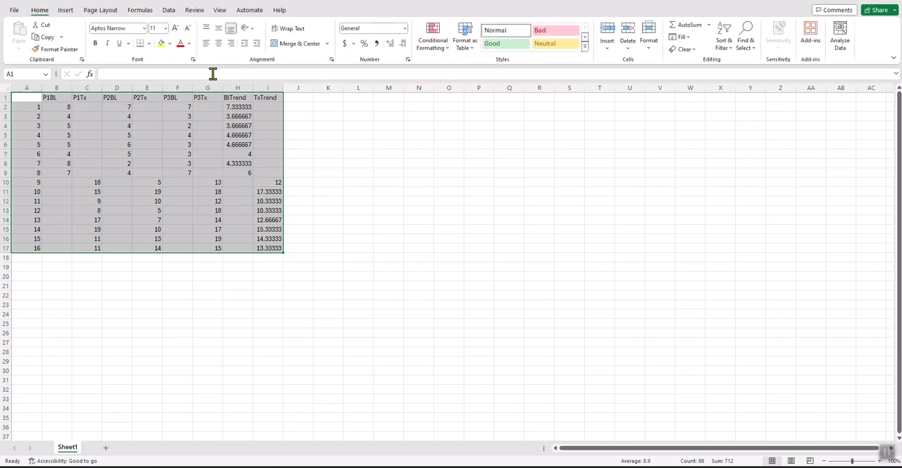
pyautogui.click(64, 10)
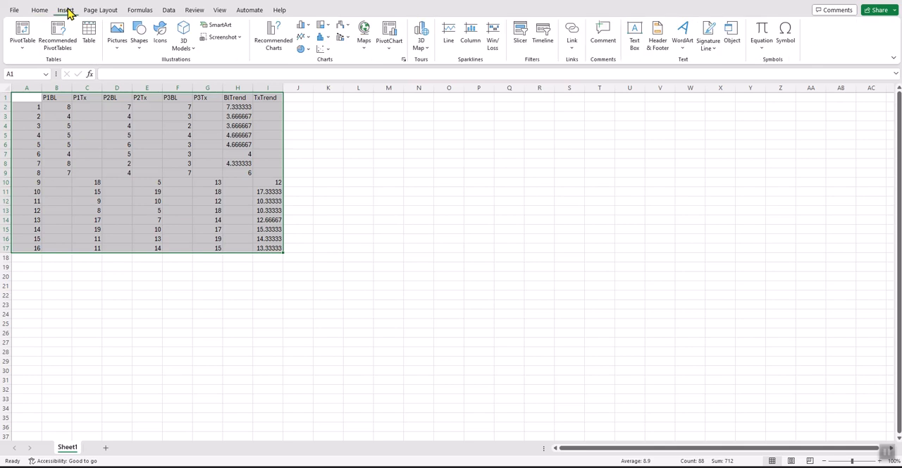
pyautogui.click(324, 51)
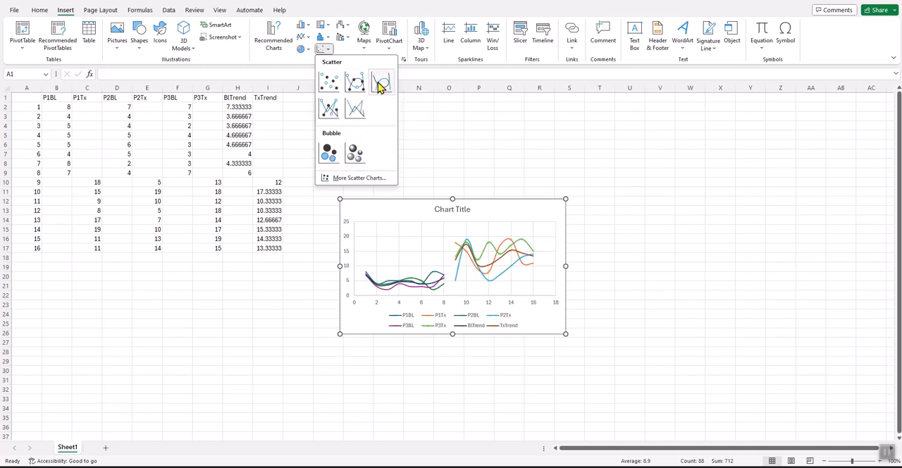
pyautogui.click(330, 111)
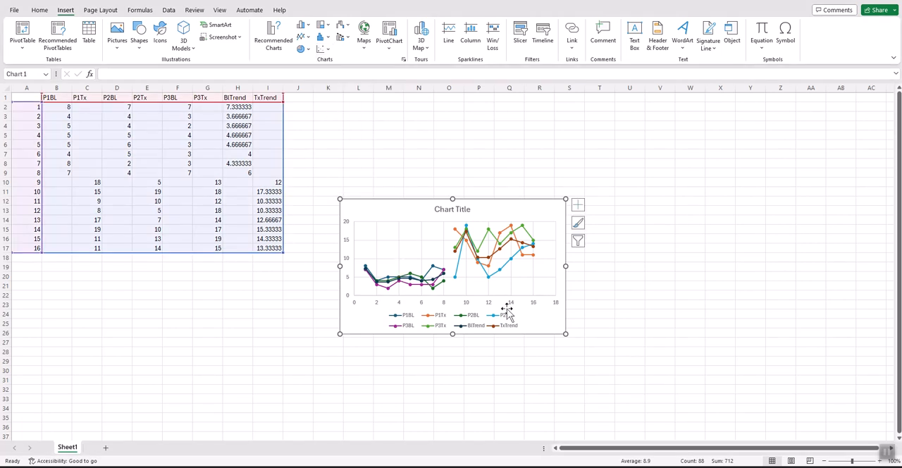
pyautogui.moveTo(341, 199); pyautogui.dragTo(305, 150)
pyautogui.moveTo(564, 334); pyautogui.dragTo(647, 403)
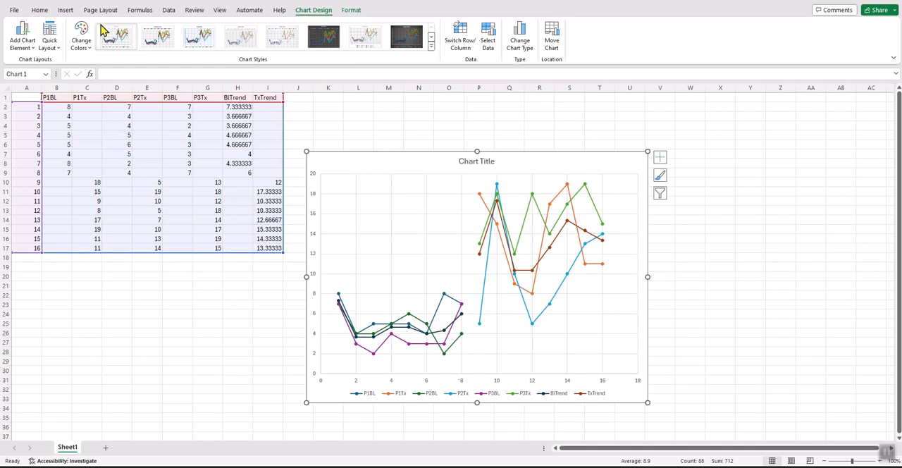
# - Set the worksheet magnification to a custom 130%
pyautogui.click(218, 10)
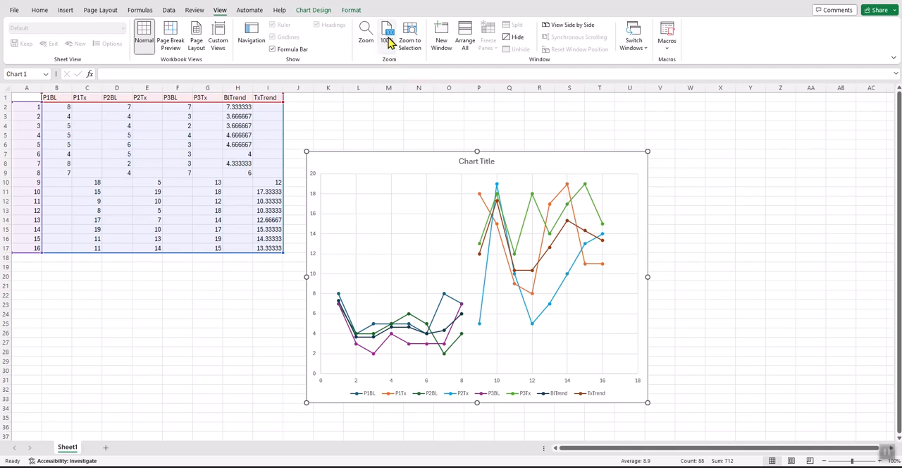
pyautogui.click(366, 36)
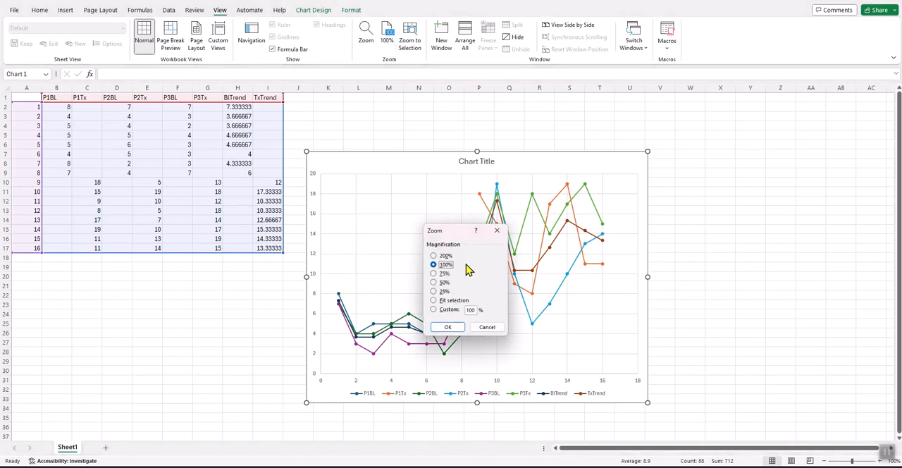
pyautogui.doubleClick(468, 312)
pyautogui.write('13')
pyautogui.press('Return')
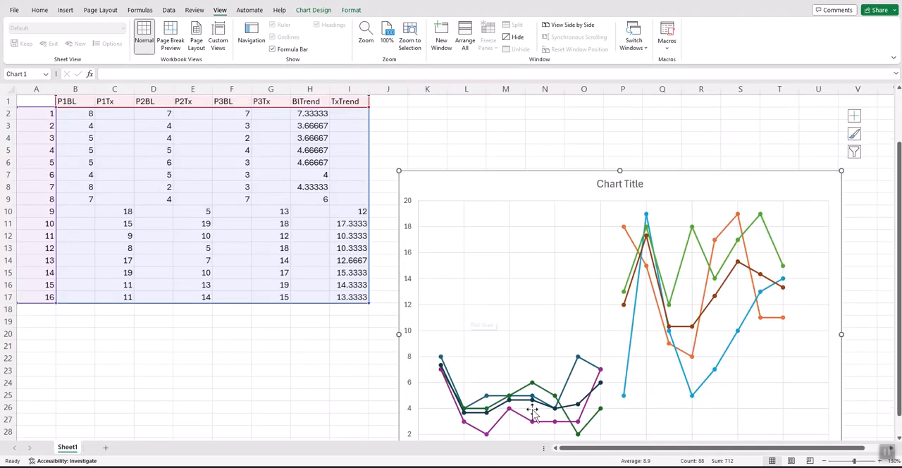
# - Shift the plot area slightly upward inside the chart frame
pyautogui.moveTo(463, 192); pyautogui.dragTo(427, 166)
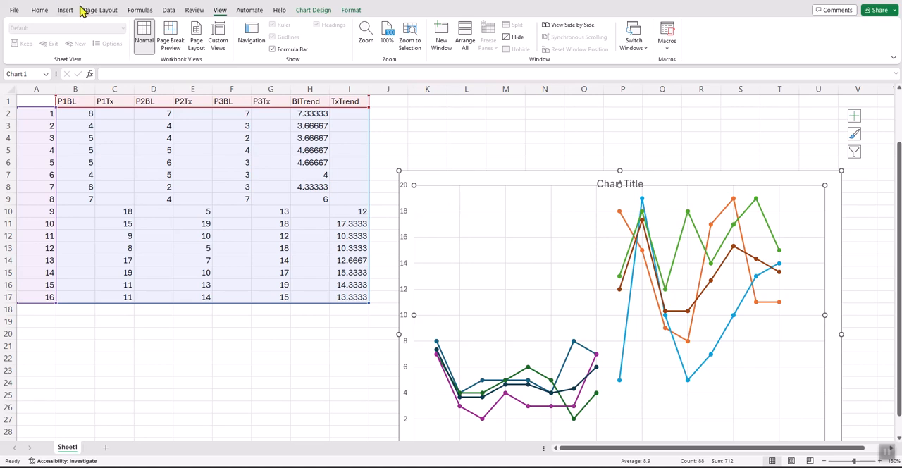
pyautogui.click(45, 13)
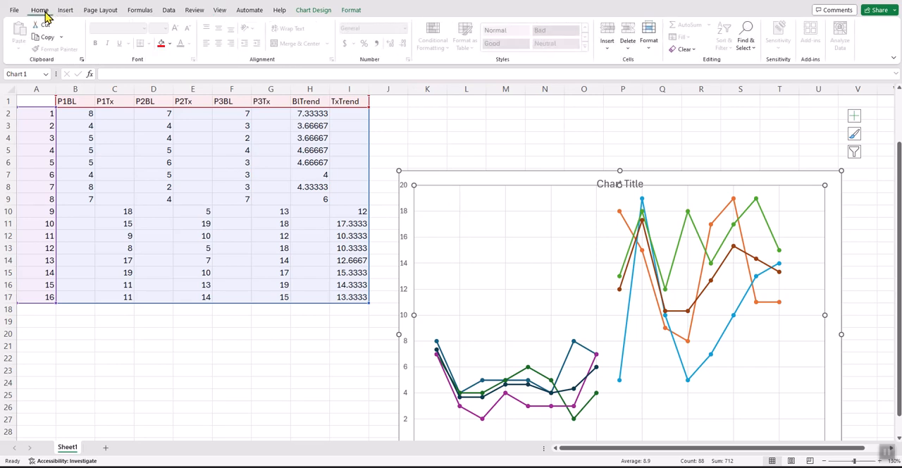
pyautogui.click(13, 11)
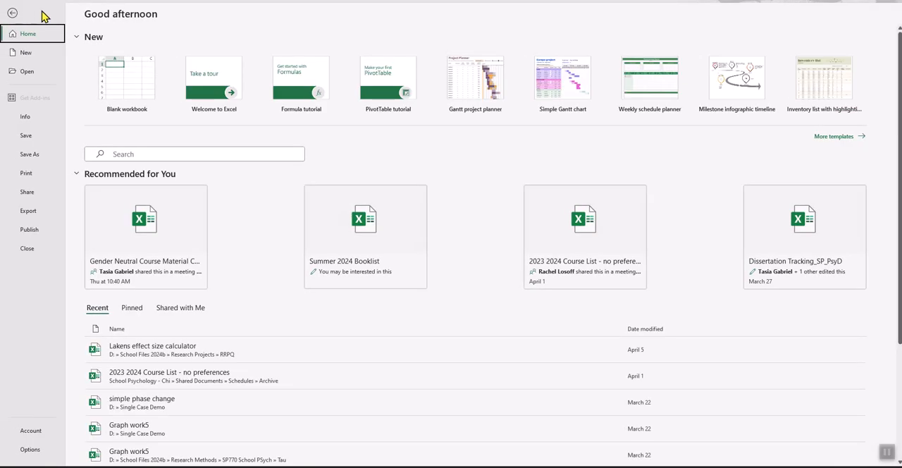
pyautogui.click(14, 13)
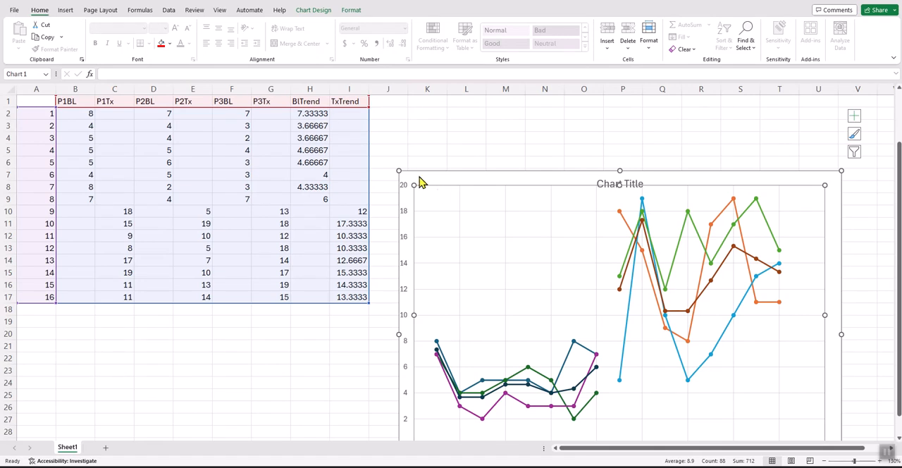
pyautogui.moveTo(428, 189); pyautogui.dragTo(437, 196)
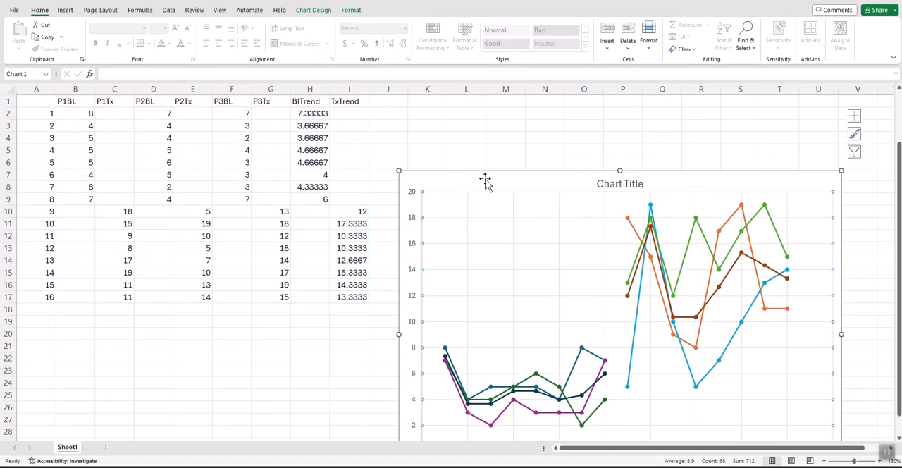
pyautogui.moveTo(524, 191); pyautogui.dragTo(438, 187)
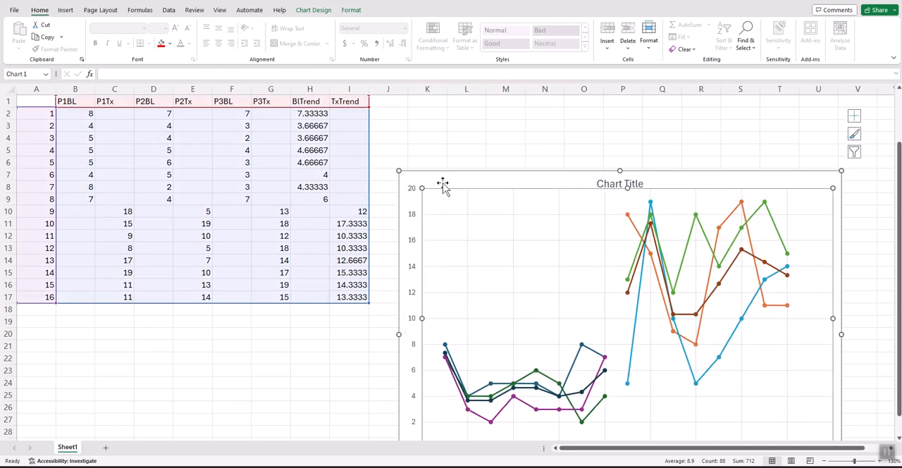
# - Move the whole chart up beside the data table, with its upper-left corner around cell J2
pyautogui.scroll(-1, 505, 298)
pyautogui.scroll(-4, 505, 297)
pyautogui.click(459, 310)
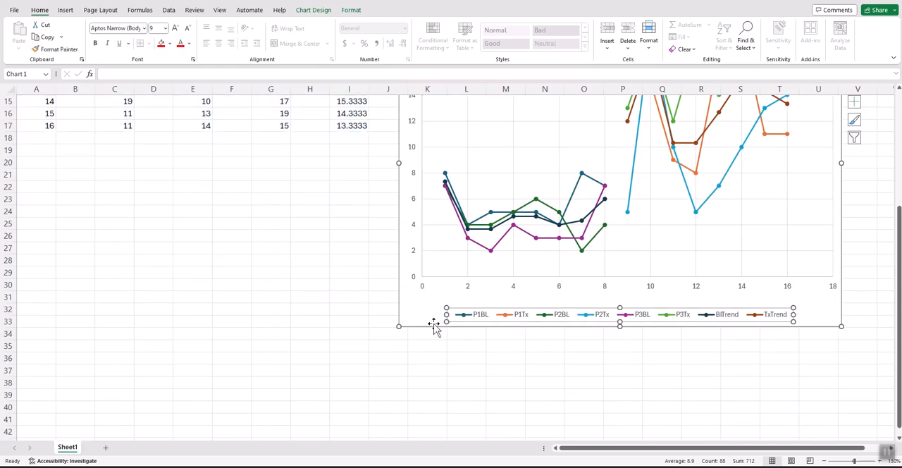
pyautogui.scroll(5, 423, 315)
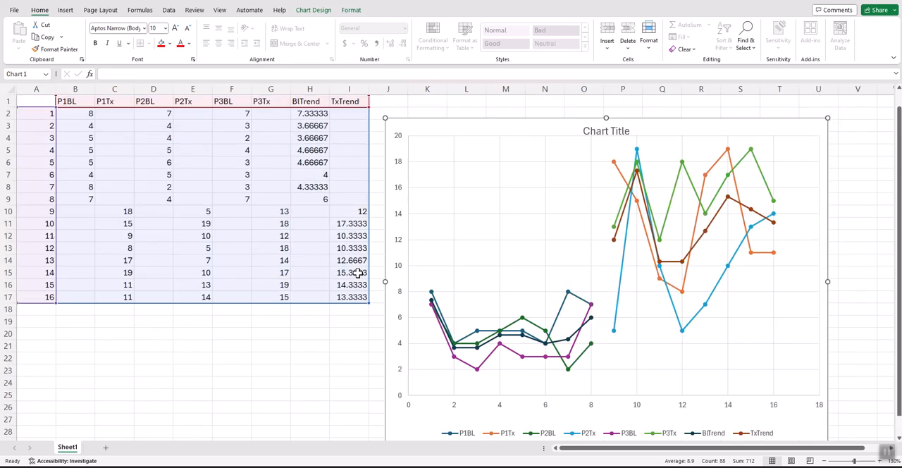
pyautogui.moveTo(416, 421); pyautogui.dragTo(284, 412)
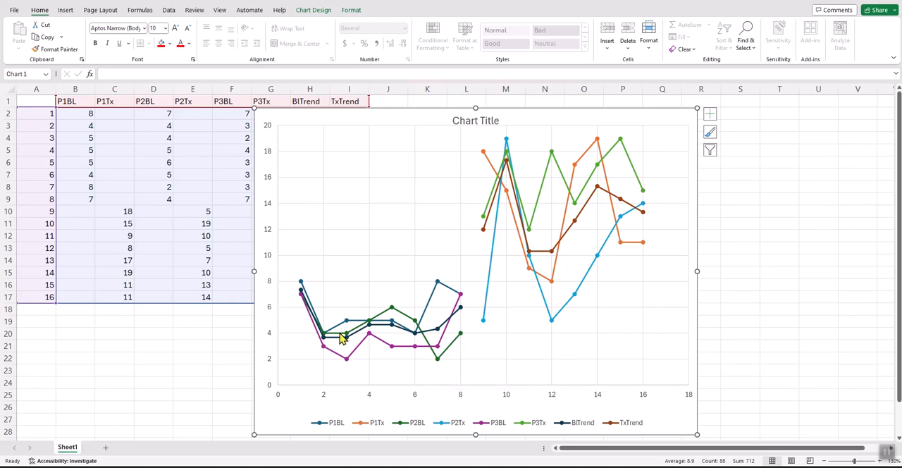
pyautogui.moveTo(316, 125); pyautogui.dragTo(455, 117)
# - Examine the BlTrend and TxTrend series in the chart, comparing them with the finished trend-line chart in the other open workbook
pyautogui.click(308, 103)
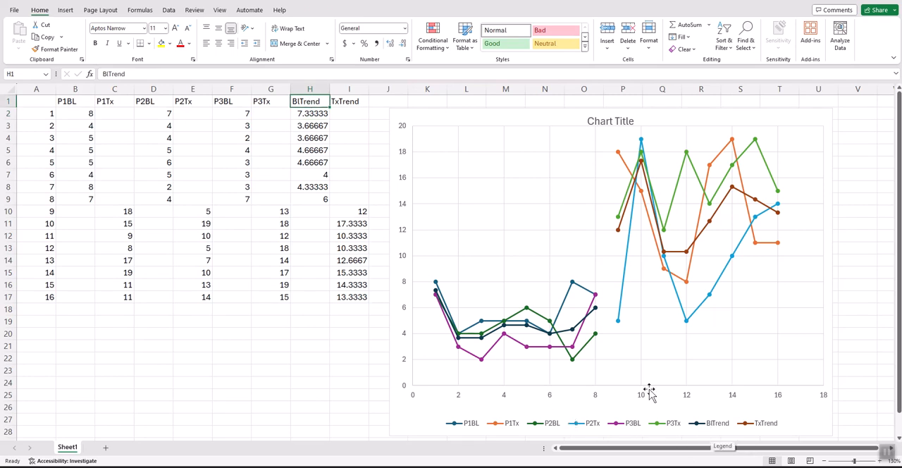
pyautogui.click(561, 339)
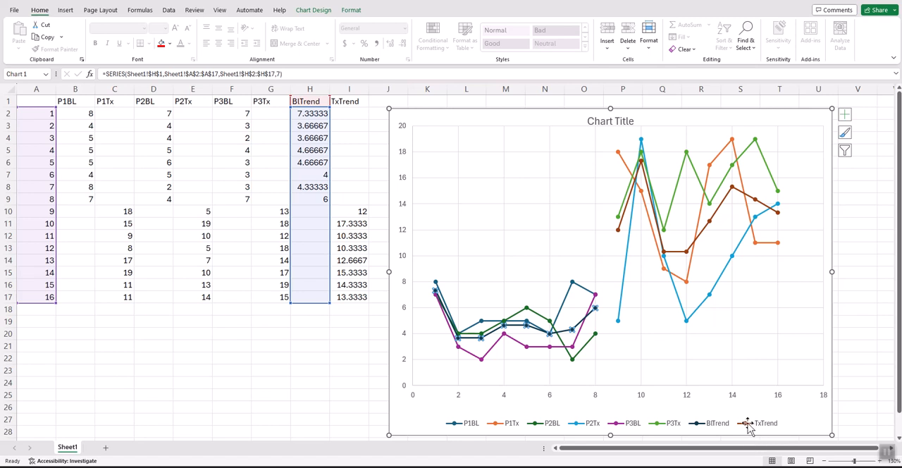
pyautogui.click(719, 213)
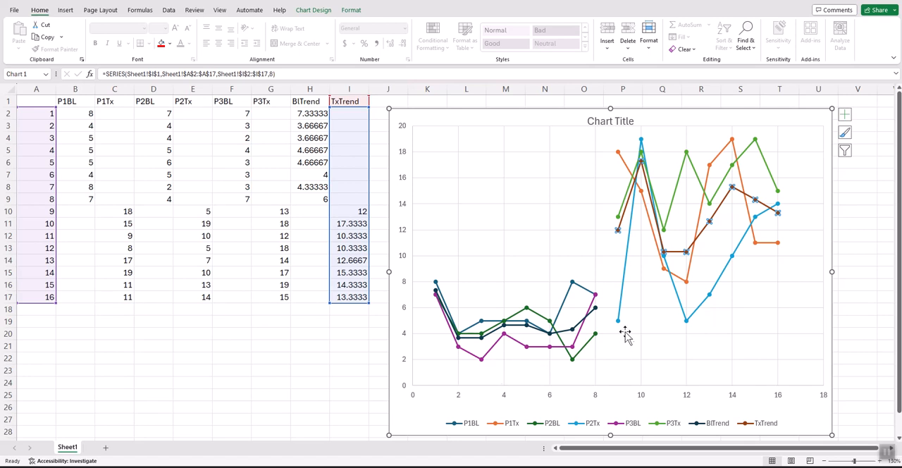
pyautogui.moveTo(719, 466)
pyautogui.click(696, 448)
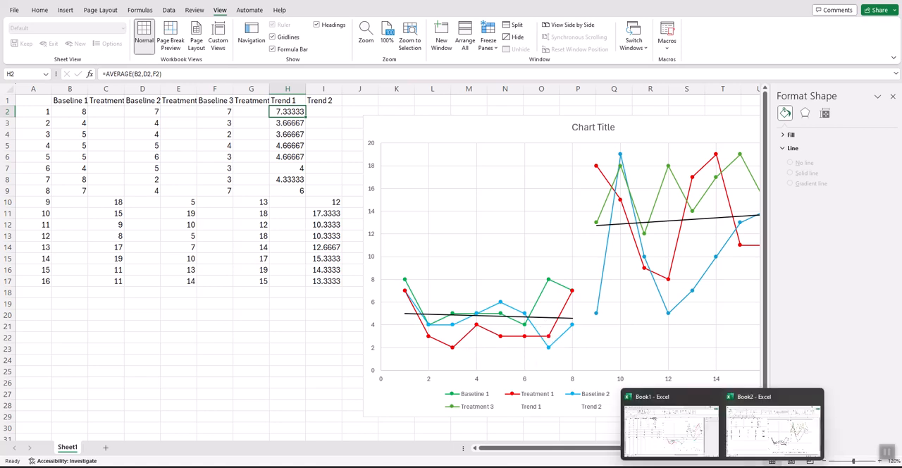
pyautogui.click(680, 423)
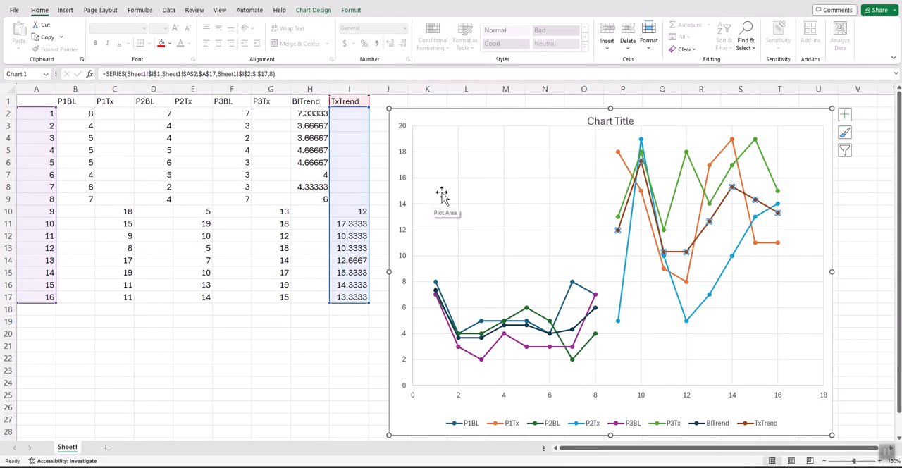
# - Add a linear trendline based on the BlTrend series and nudge the chart slightly up and left
pyautogui.click(487, 273)
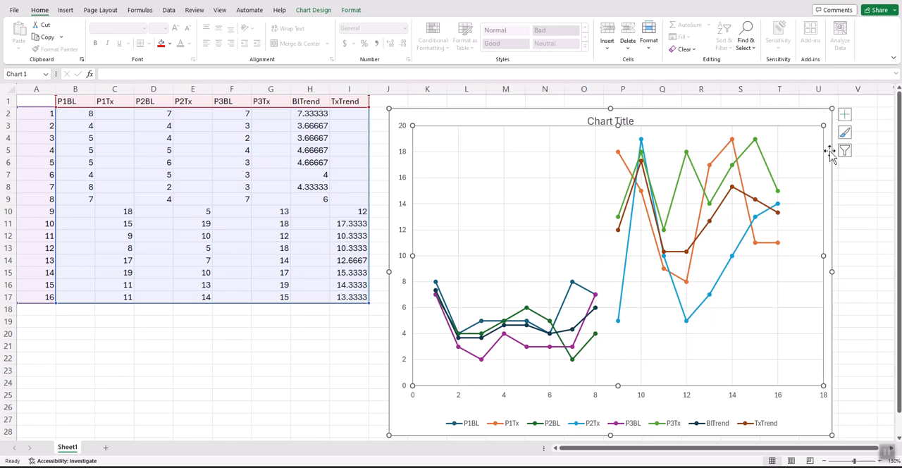
pyautogui.click(845, 115)
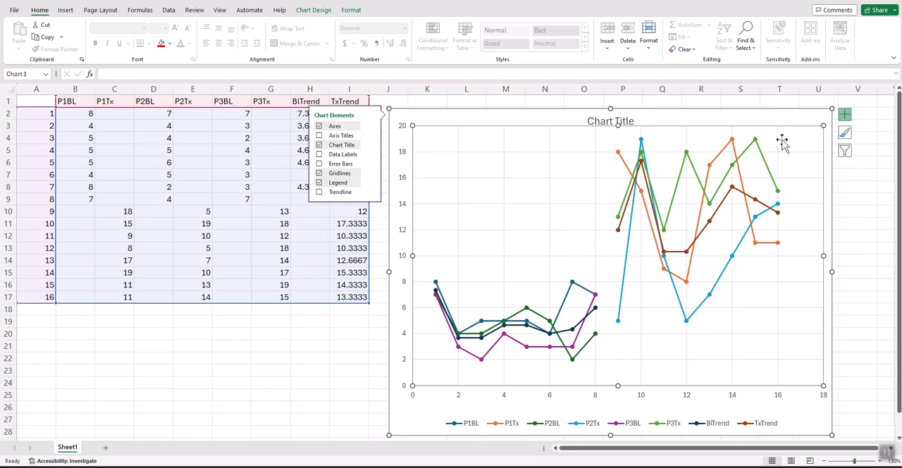
pyautogui.click(343, 197)
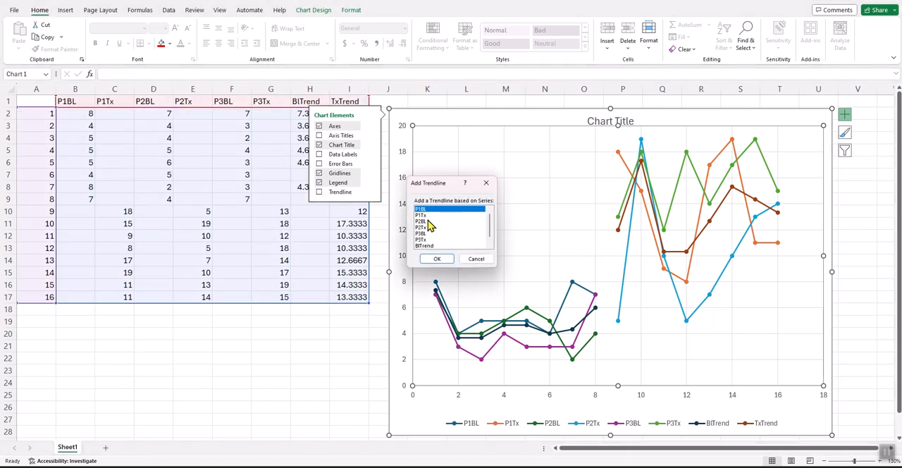
pyautogui.scroll(-1, 491, 233)
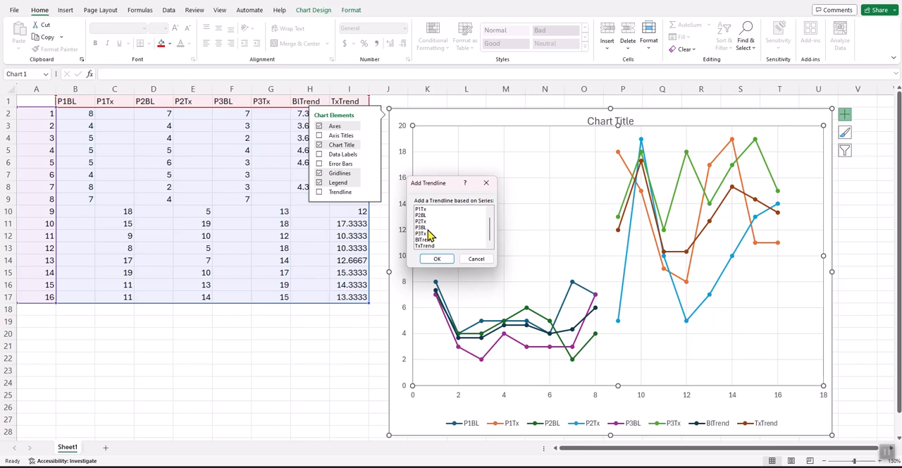
pyautogui.click(430, 240)
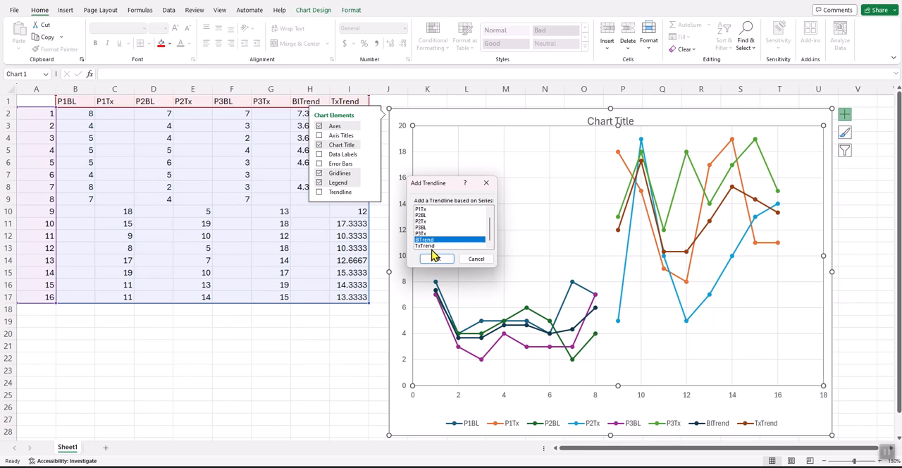
pyautogui.click(438, 259)
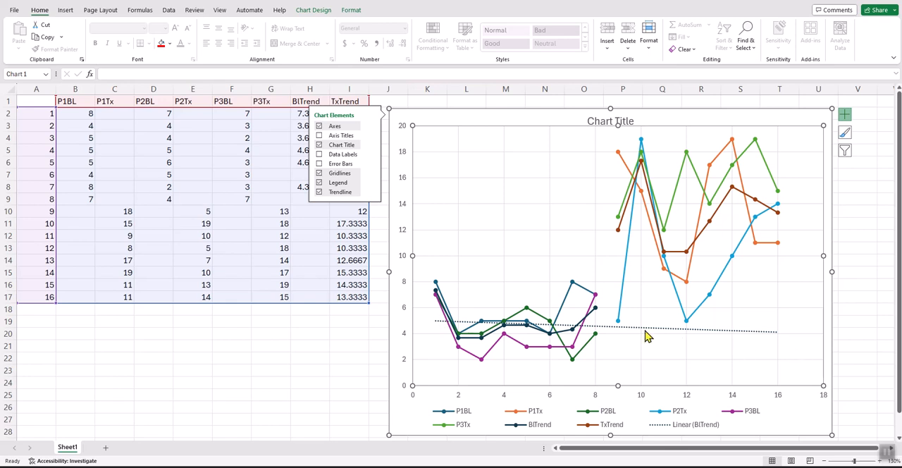
pyautogui.click(445, 125)
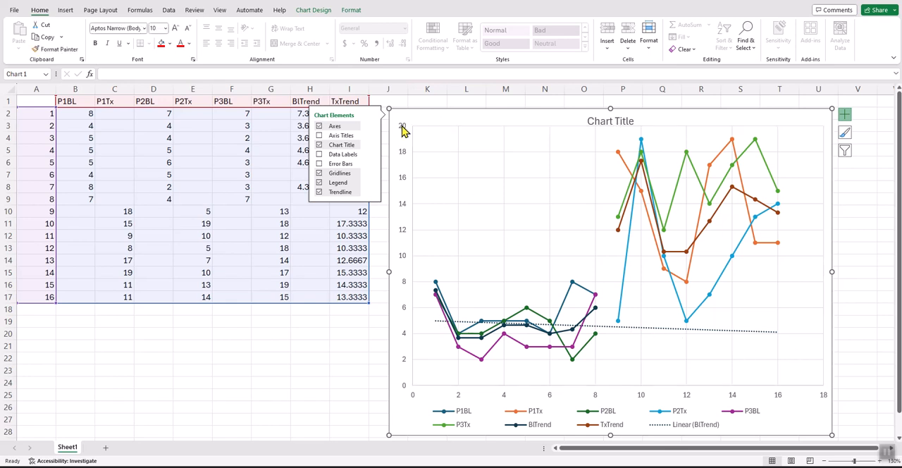
pyautogui.moveTo(445, 115)
pyautogui.mouseDown()
pyautogui.moveTo(461, 120)
pyautogui.moveTo(437, 101)
pyautogui.mouseUp()
# - Review the baseline scores in B2:B9 and D2:D9 and the BlTrend averages in H2:H9 against the plotted trendline
pyautogui.click(313, 114)
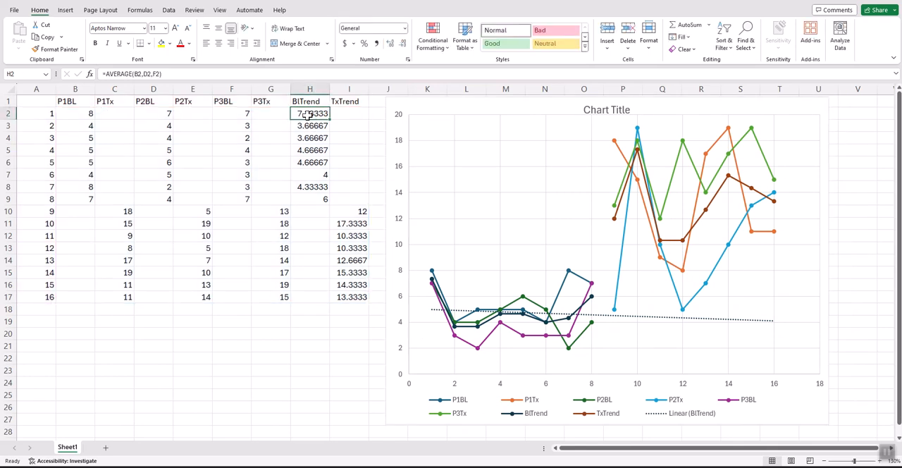
pyautogui.moveTo(308, 114); pyautogui.dragTo(303, 197)
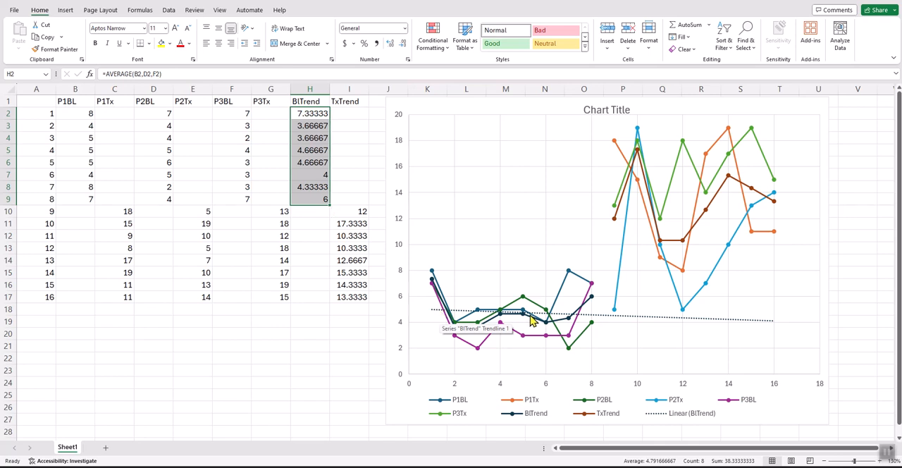
pyautogui.moveTo(534, 323)
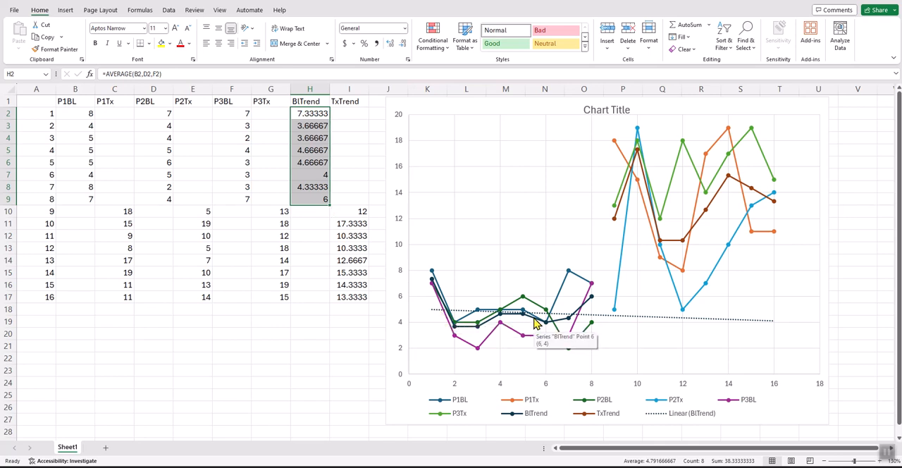
pyautogui.moveTo(81, 113); pyautogui.dragTo(81, 198)
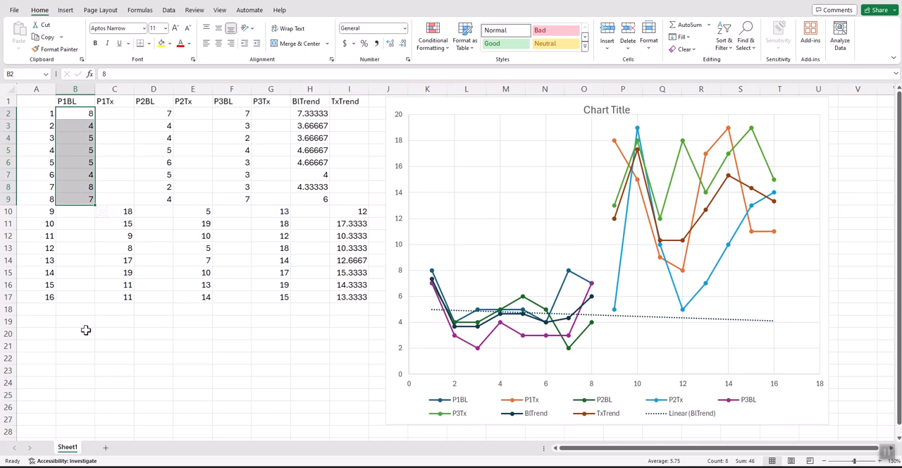
pyautogui.moveTo(160, 114); pyautogui.dragTo(161, 202)
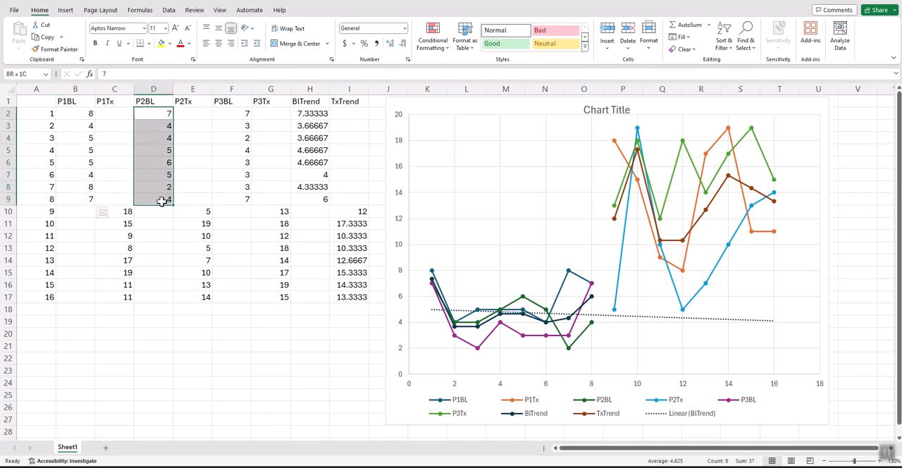
pyautogui.moveTo(309, 113); pyautogui.dragTo(321, 196)
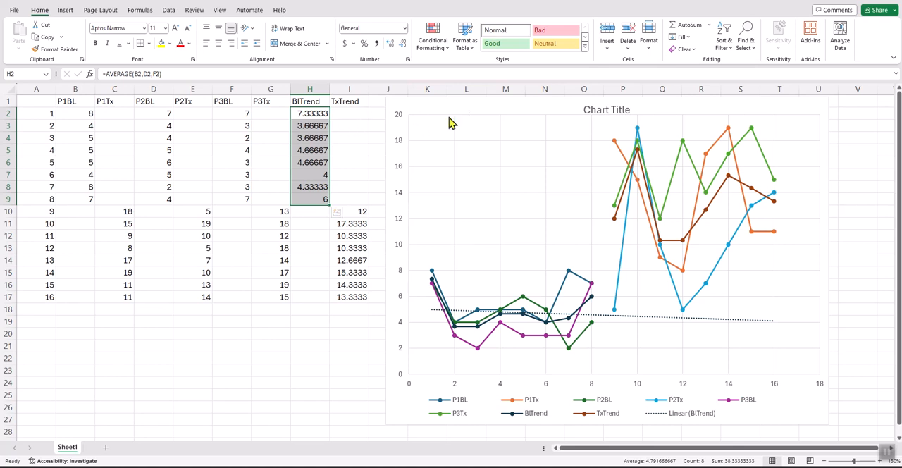
# - Remove the chart's trendline and add it again based on the BlTrend series
pyautogui.moveTo(472, 108); pyautogui.dragTo(465, 114)
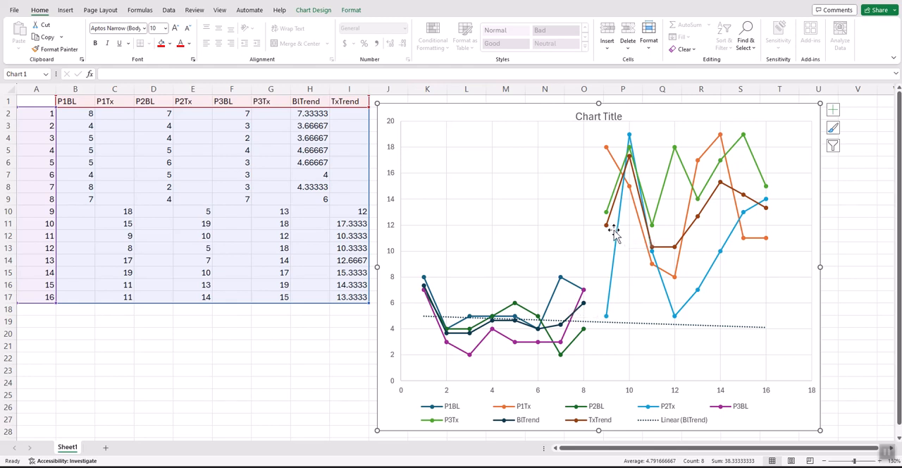
pyautogui.click(833, 111)
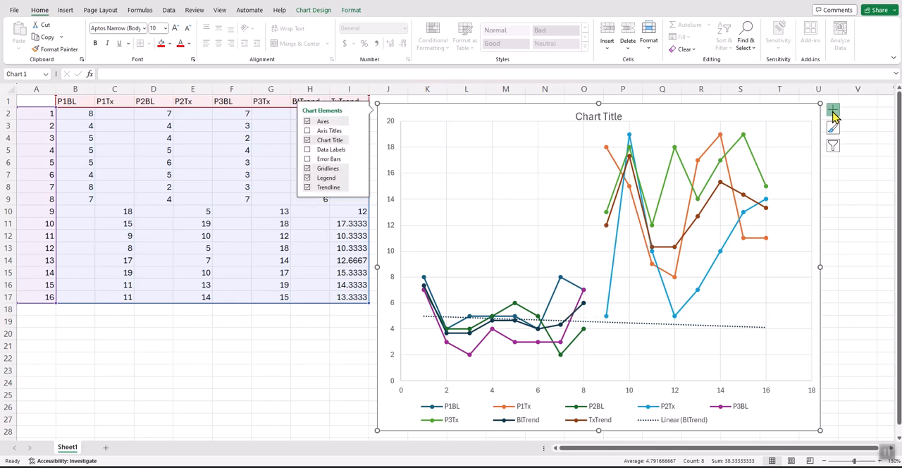
pyautogui.click(332, 195)
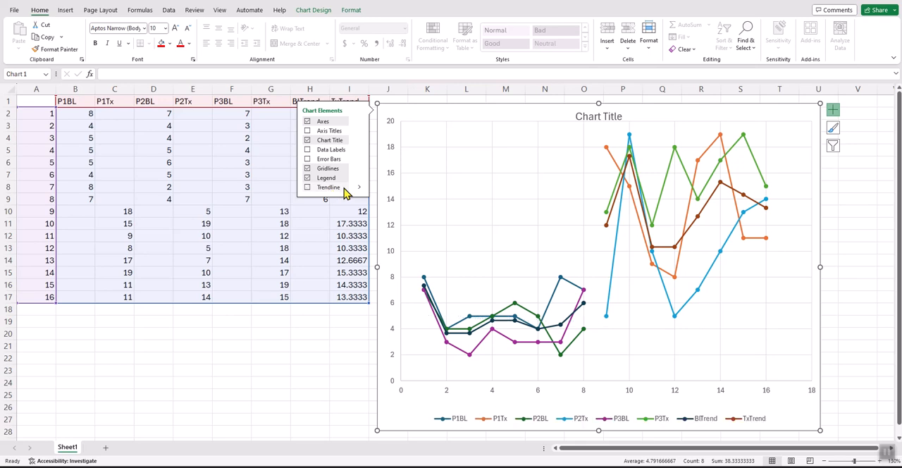
pyautogui.click(308, 187)
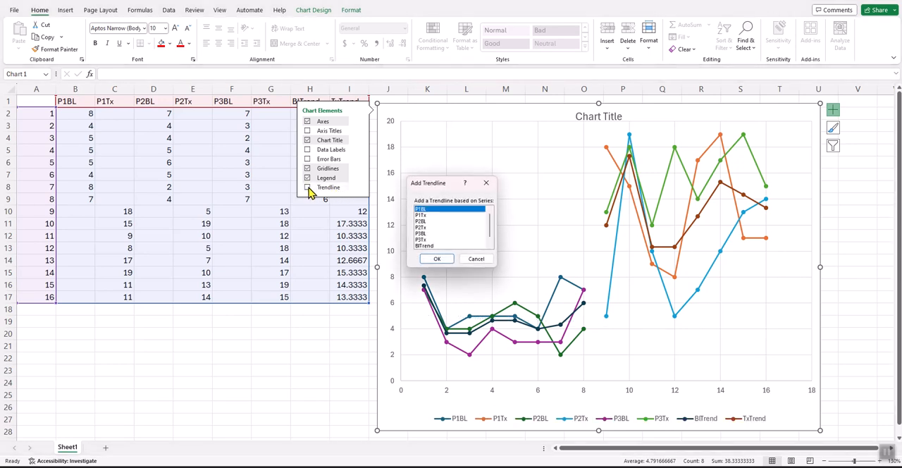
pyautogui.click(442, 240)
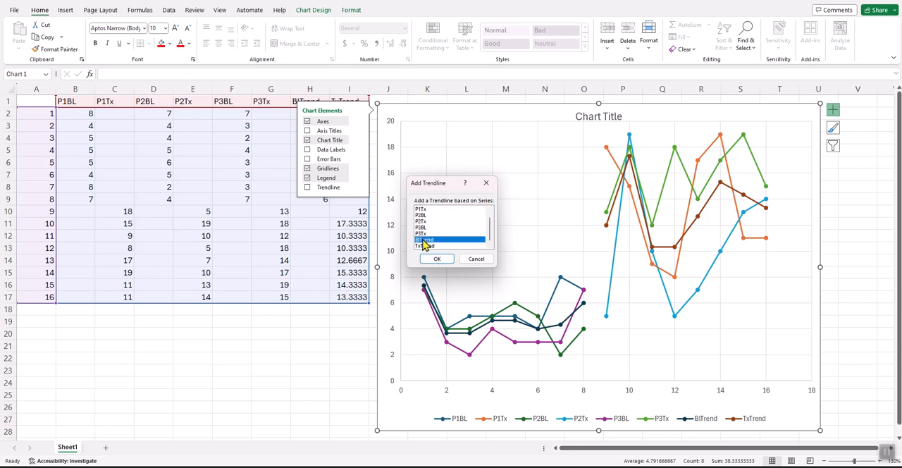
pyautogui.click(438, 259)
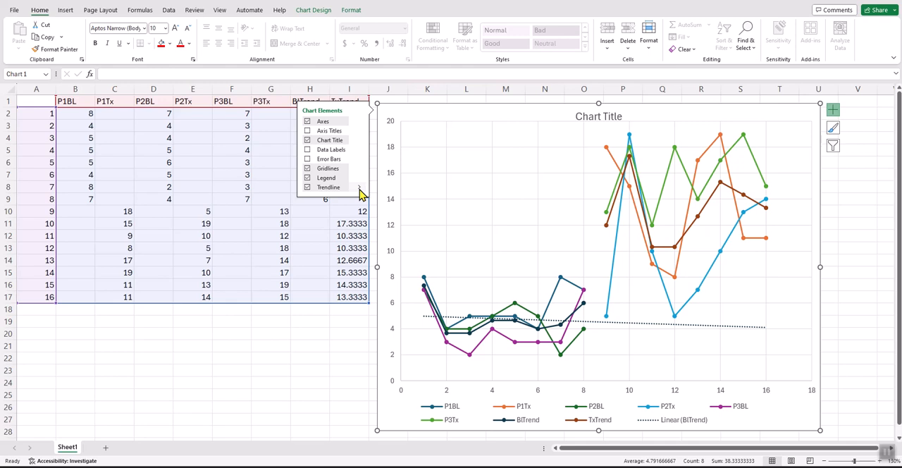
# - Add a second linear trendline based on the TxTrend series and move the chart left so it is fully in view
pyautogui.click(359, 191)
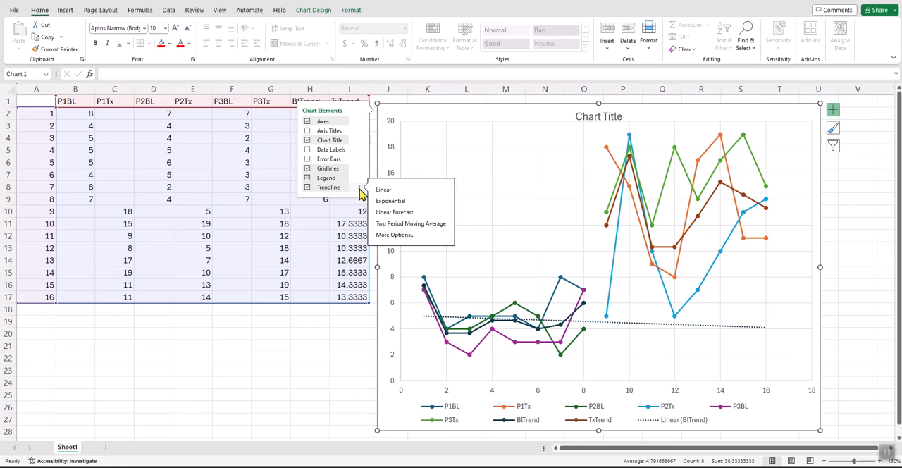
pyautogui.click(404, 238)
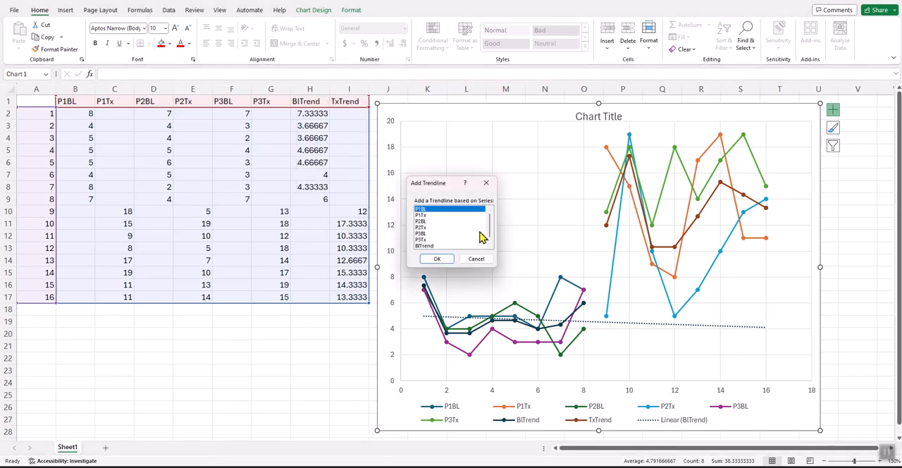
pyautogui.moveTo(493, 235); pyautogui.dragTo(489, 248)
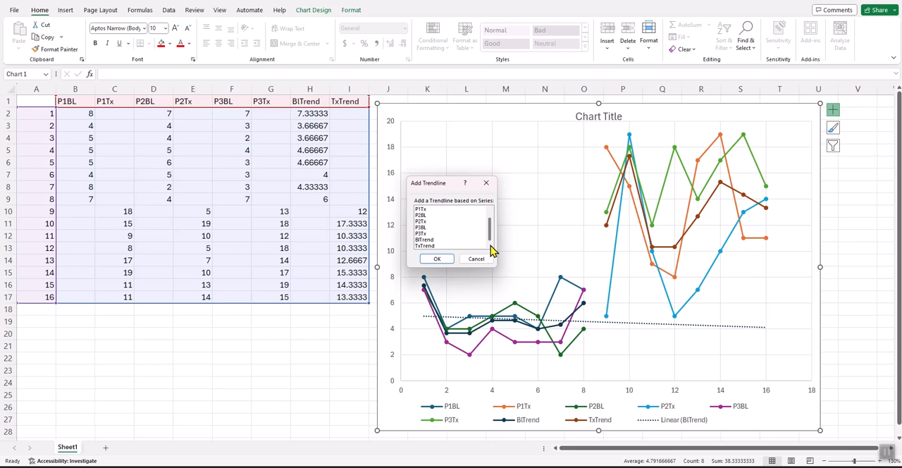
pyautogui.click(430, 246)
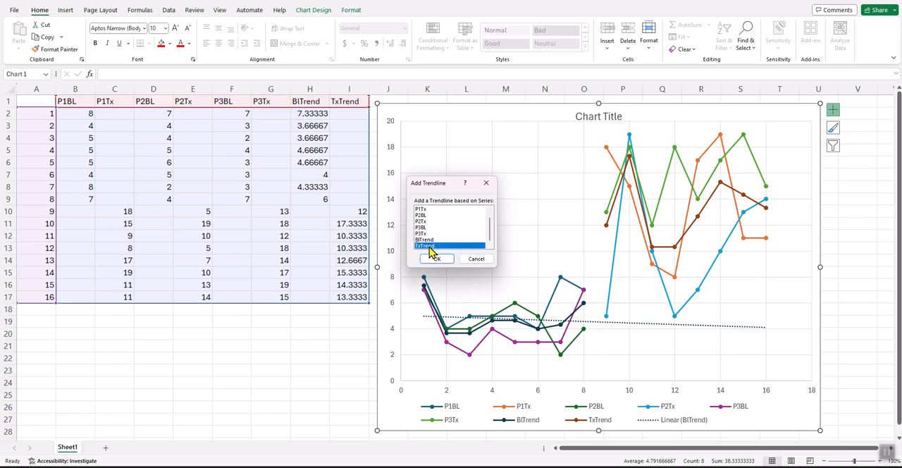
pyautogui.click(436, 261)
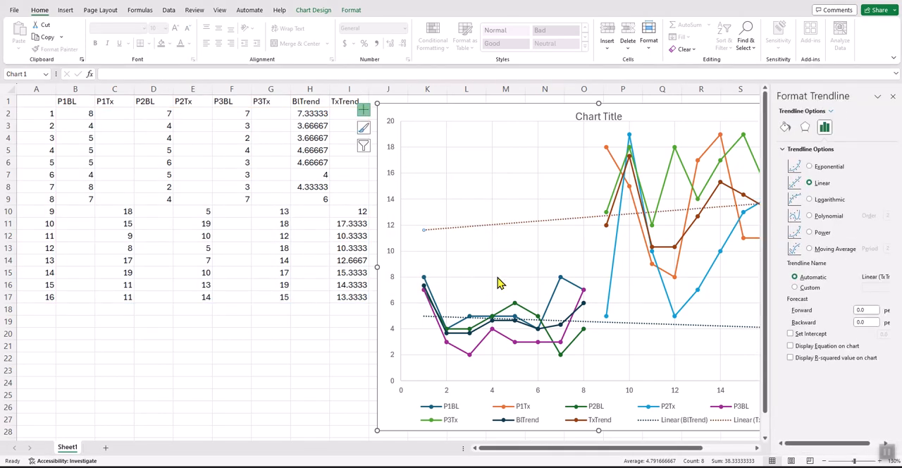
pyautogui.moveTo(456, 113); pyautogui.dragTo(308, 116)
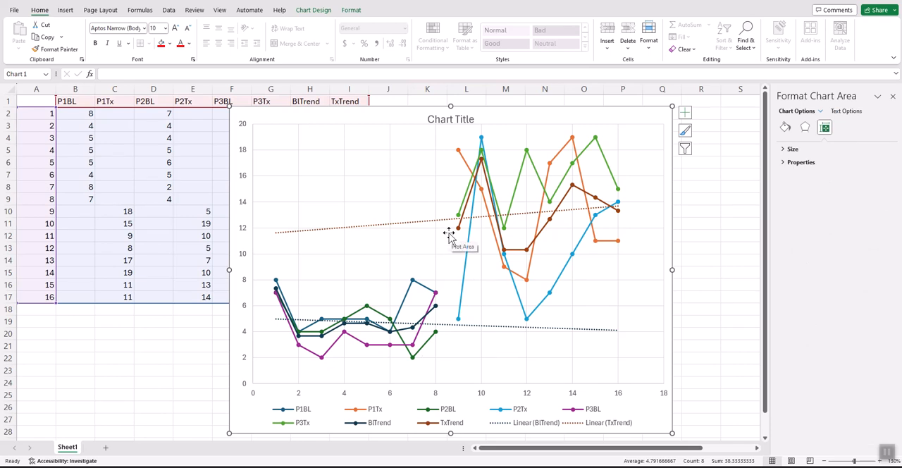
# - In the chart's data source, set the P1BL series X values to =Sheet1!$A$9:$A$17 and apply the change
pyautogui.click(408, 251)
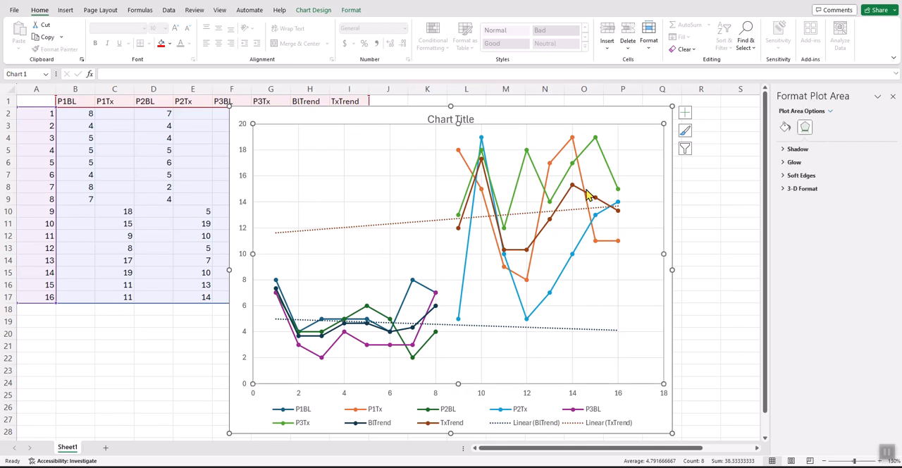
pyautogui.rightClick(413, 248)
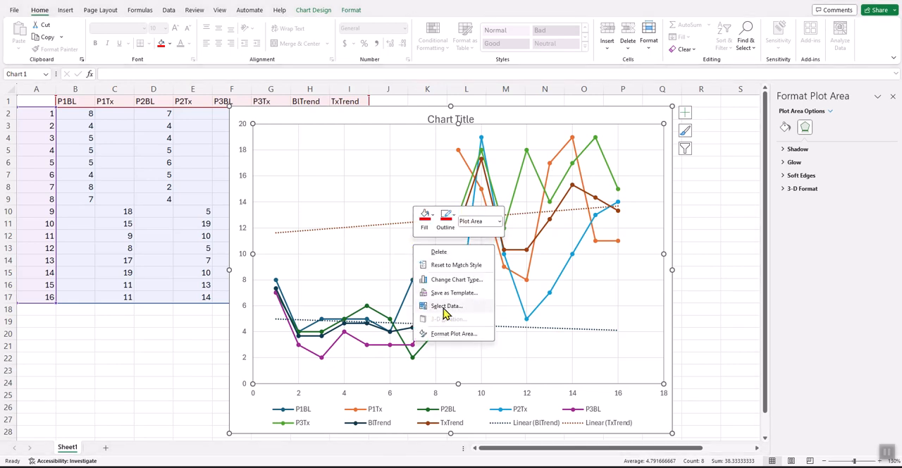
pyautogui.click(444, 307)
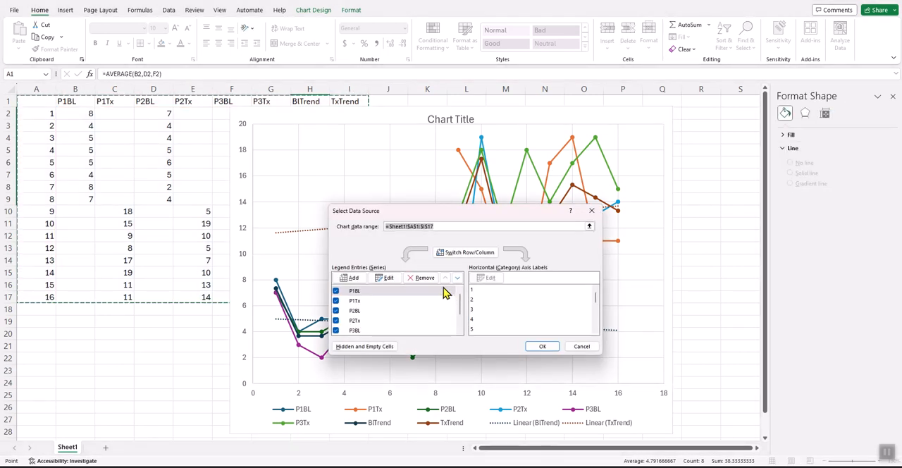
pyautogui.moveTo(425, 218); pyautogui.dragTo(524, 161)
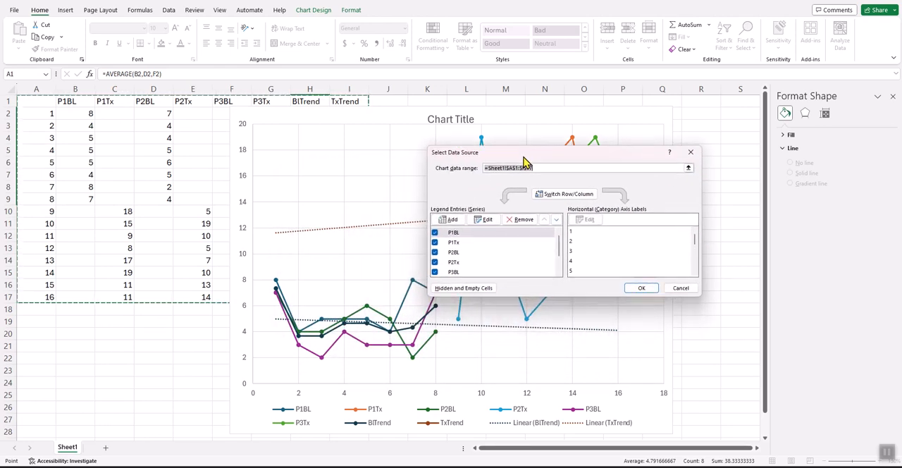
pyautogui.click(488, 223)
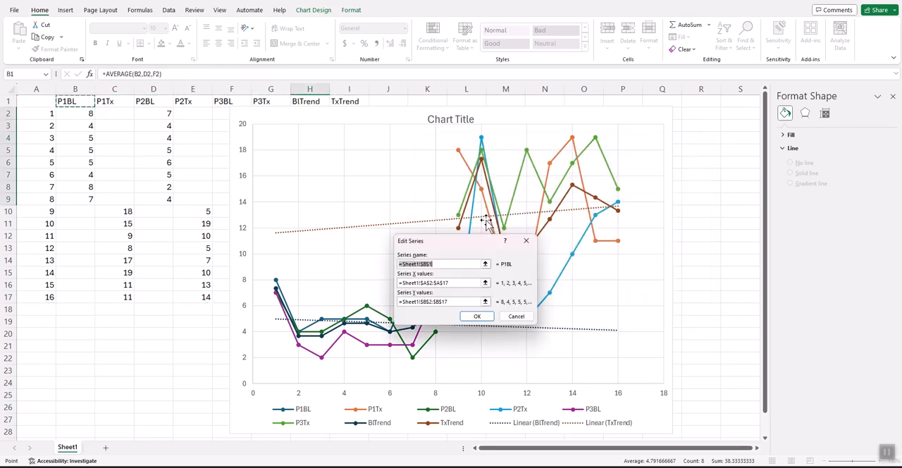
pyautogui.click(433, 283)
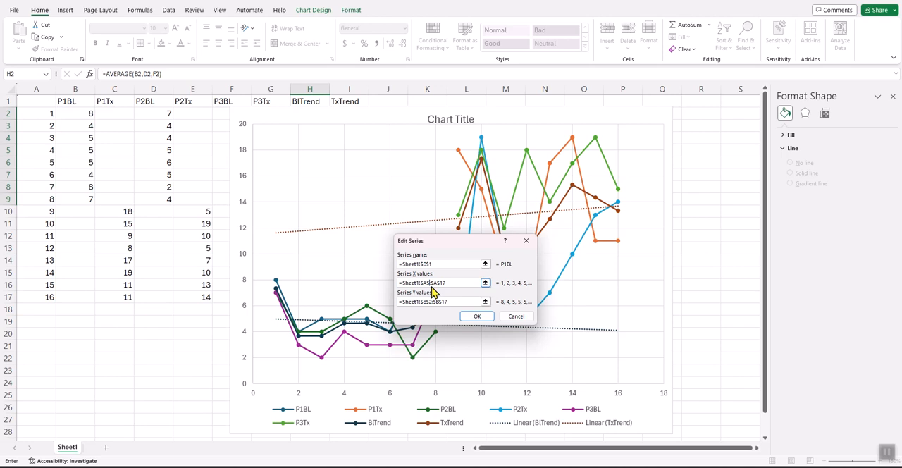
pyautogui.write('9')
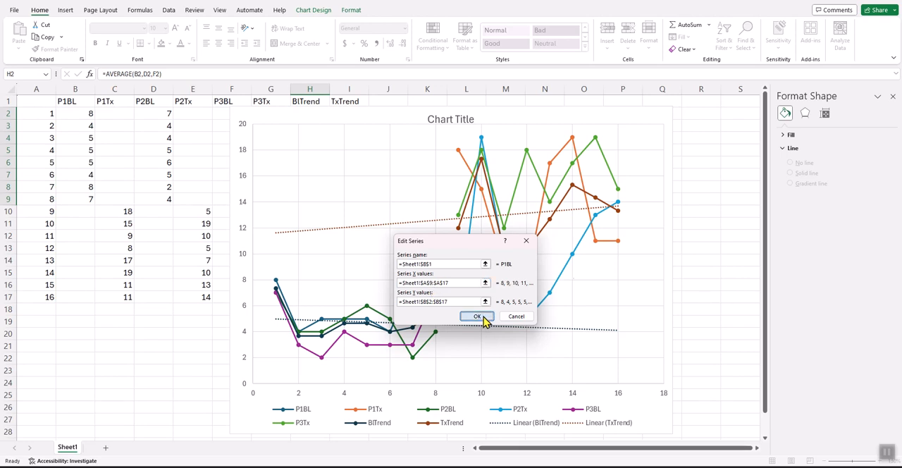
pyautogui.click(479, 317)
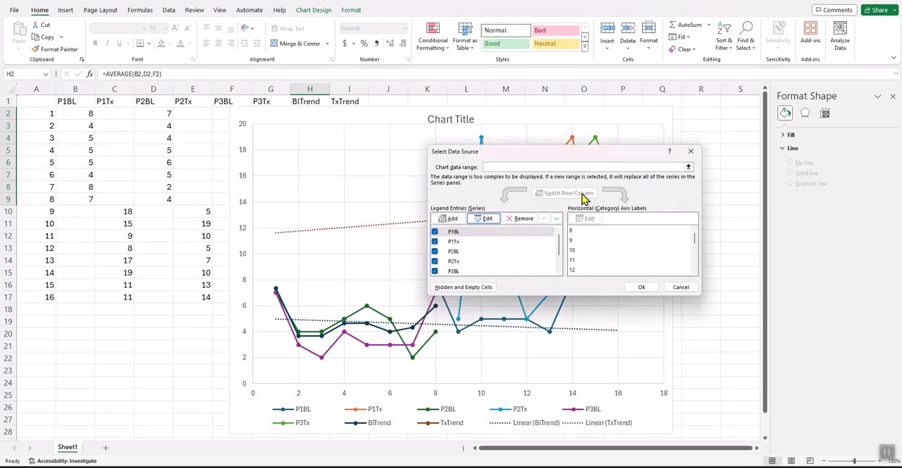
pyautogui.click(649, 288)
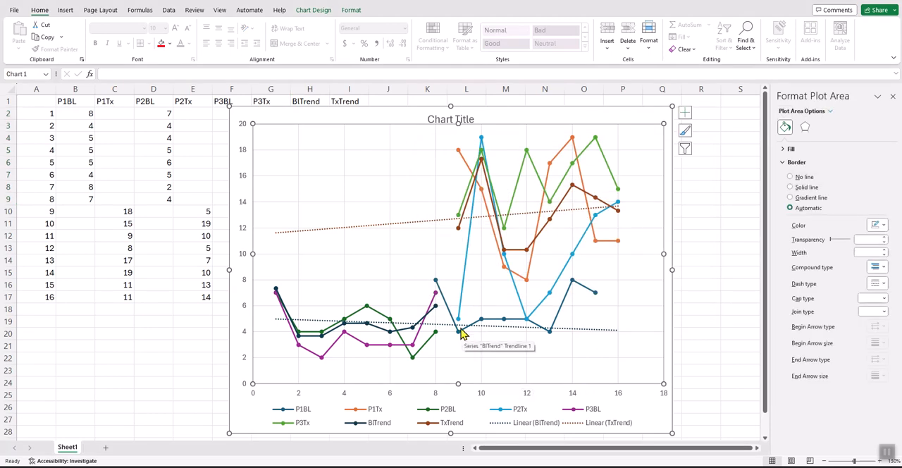
# - Restore the P1BL series X values to =Sheet1!$A$2:$A$17 in the chart's data source
pyautogui.click(412, 258)
pyautogui.rightClick(412, 260)
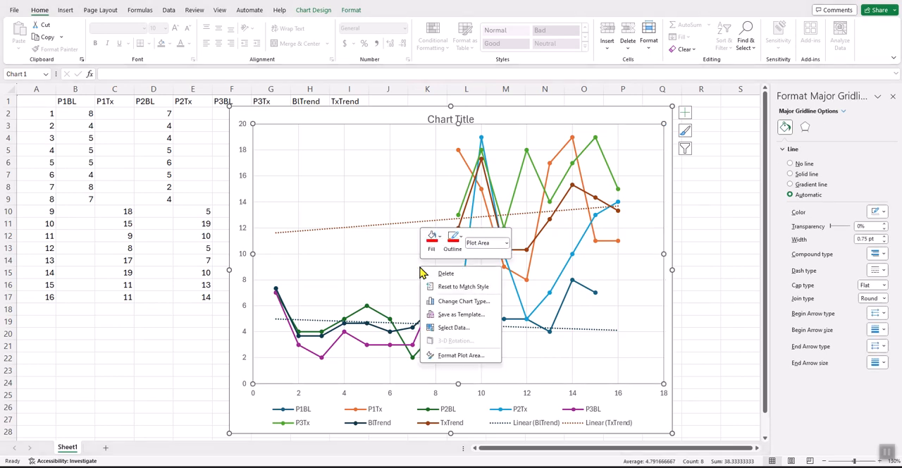
pyautogui.click(455, 363)
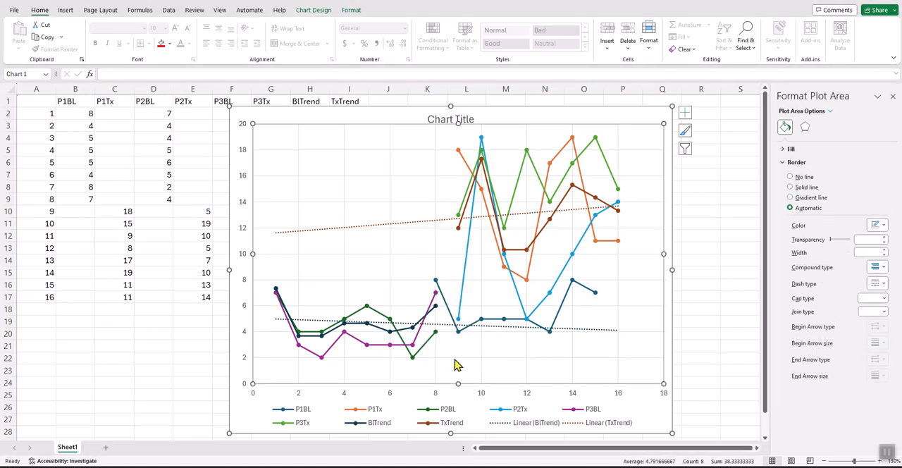
pyautogui.rightClick(417, 267)
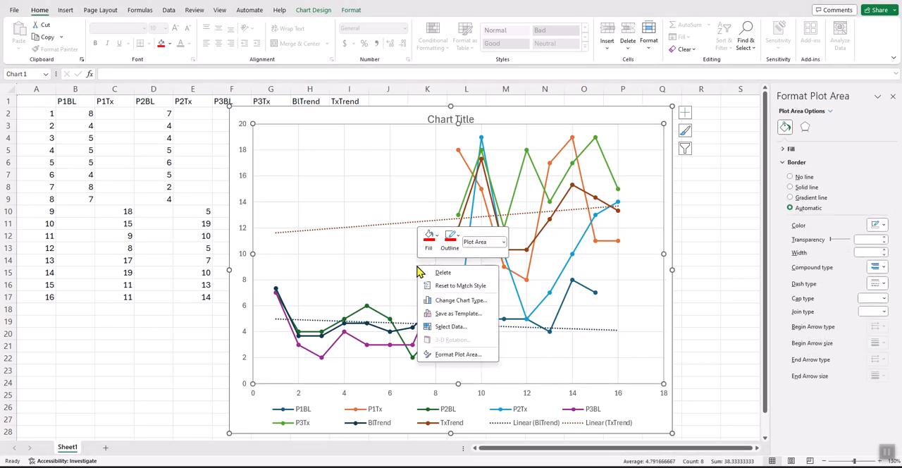
pyautogui.click(455, 327)
pyautogui.click(486, 219)
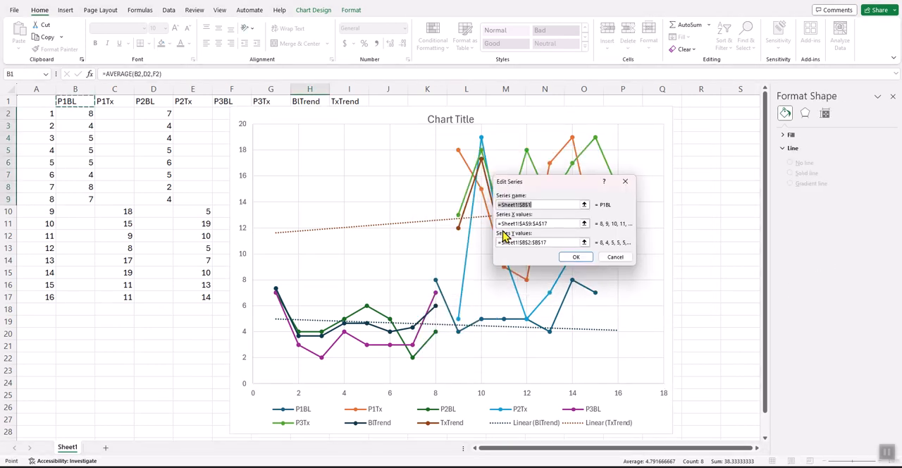
pyautogui.click(528, 223)
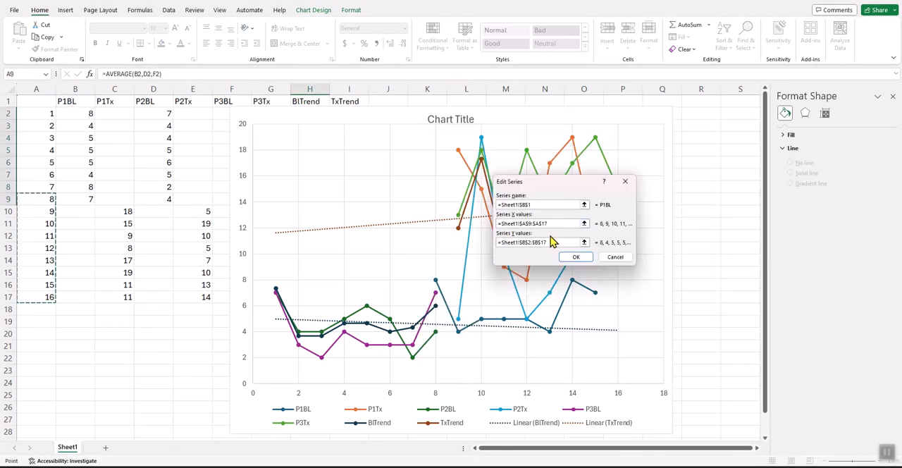
pyautogui.press('BackSpace')
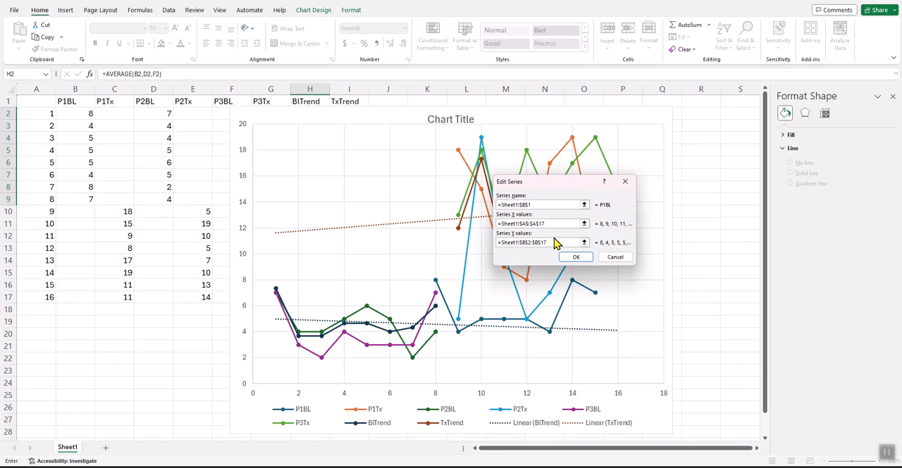
pyautogui.click(576, 256)
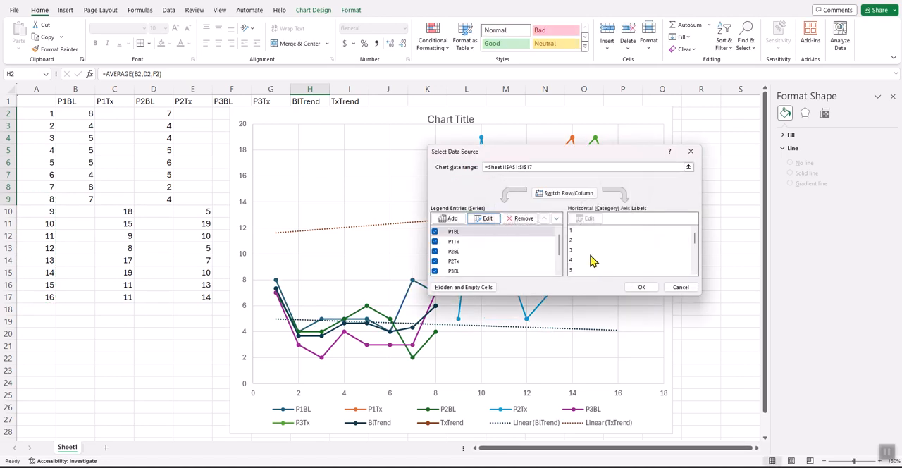
pyautogui.click(638, 290)
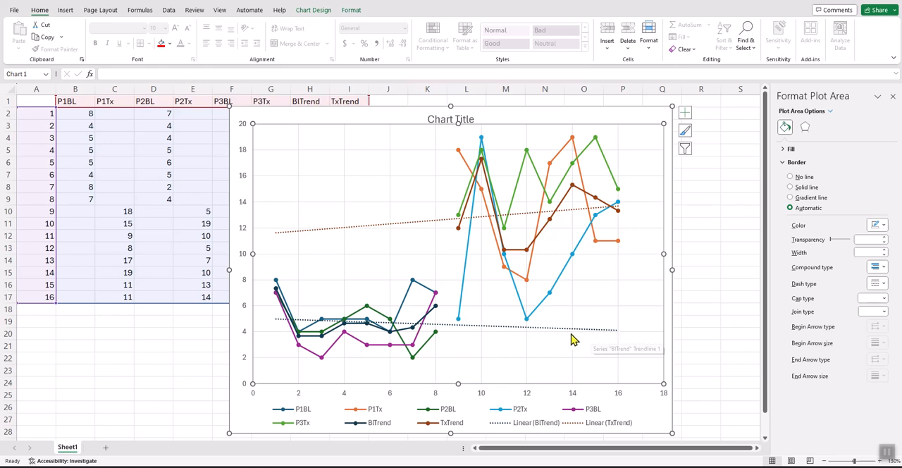
# - Limit the BlTrend series X values to =Sheet1!$A$2:$A$9 in the chart's data source
pyautogui.click(438, 279)
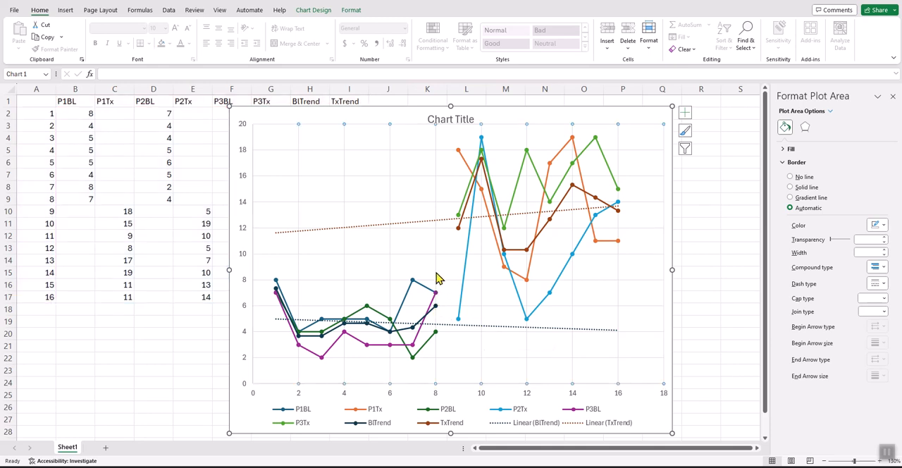
pyautogui.rightClick(438, 279)
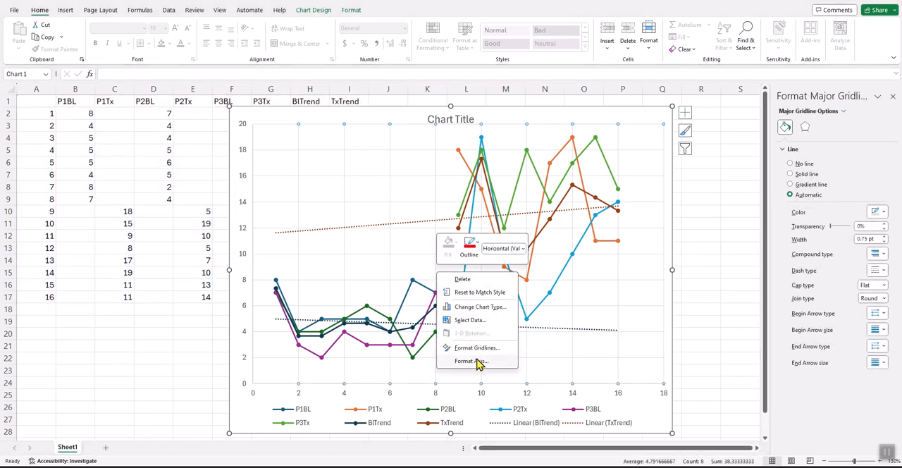
pyautogui.click(476, 321)
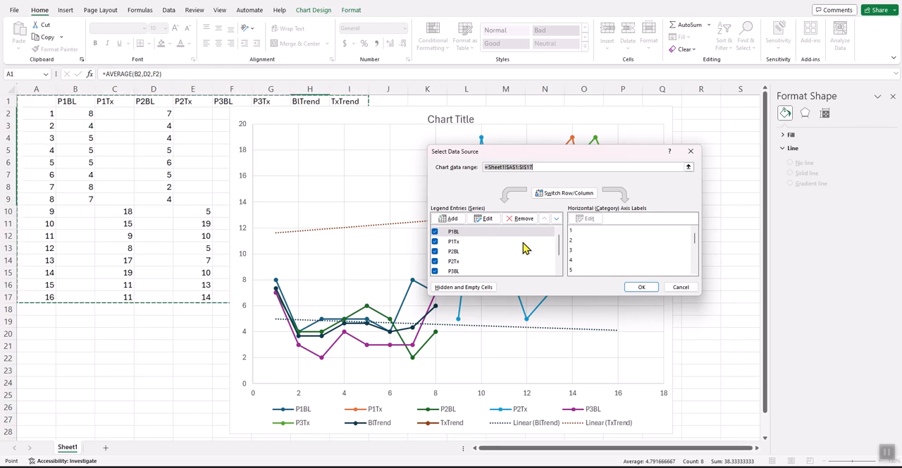
pyautogui.click(562, 262)
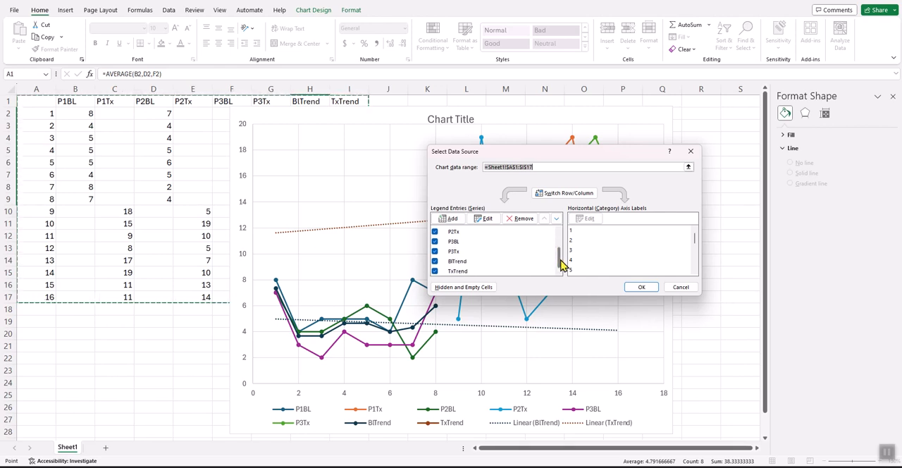
pyautogui.click(484, 262)
pyautogui.click(487, 219)
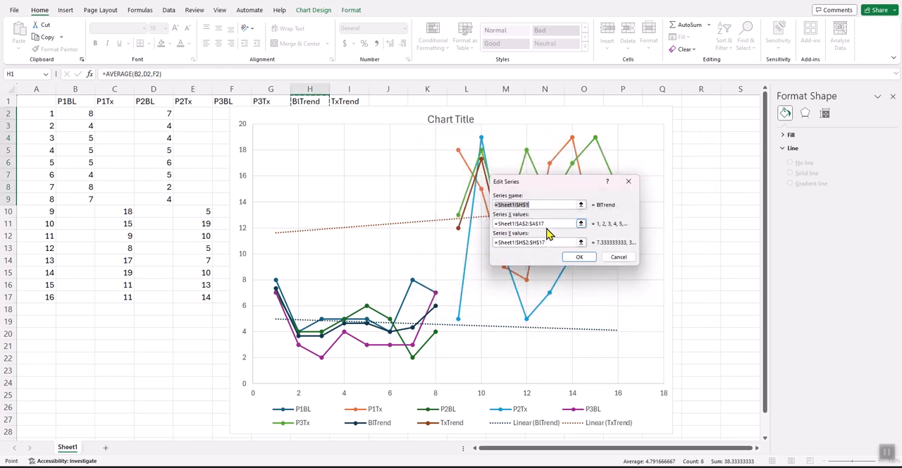
pyautogui.click(544, 223)
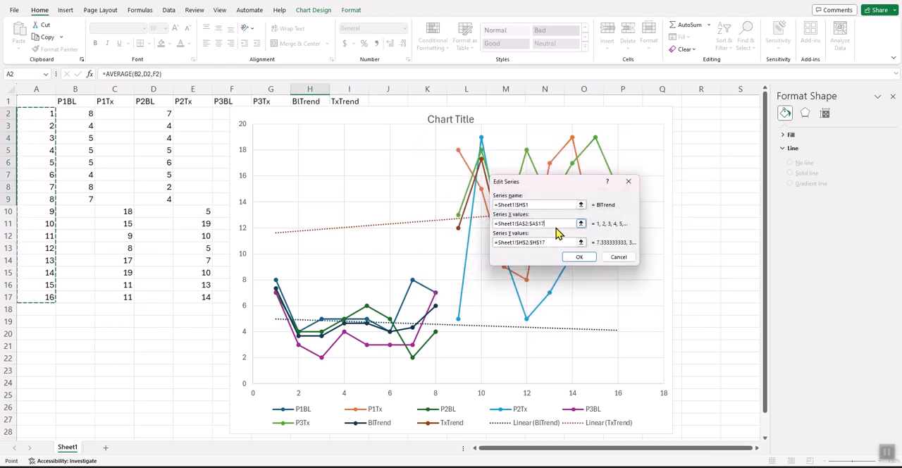
pyautogui.press('BackSpace')
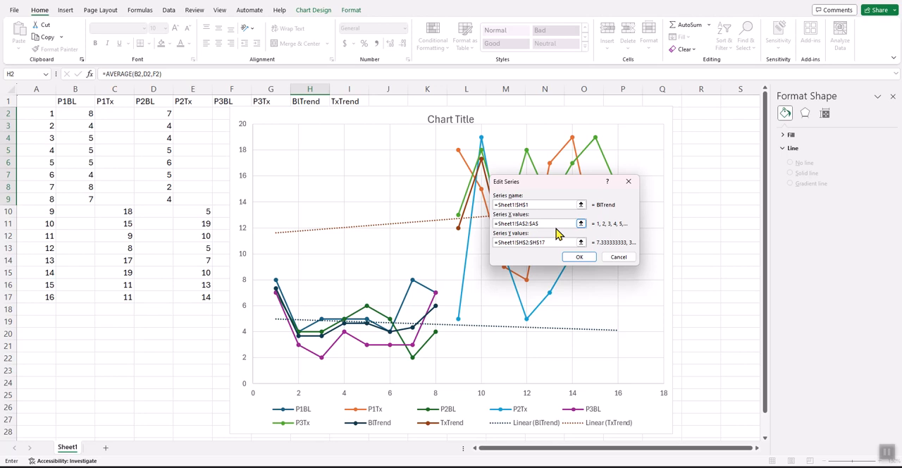
pyautogui.write('9')
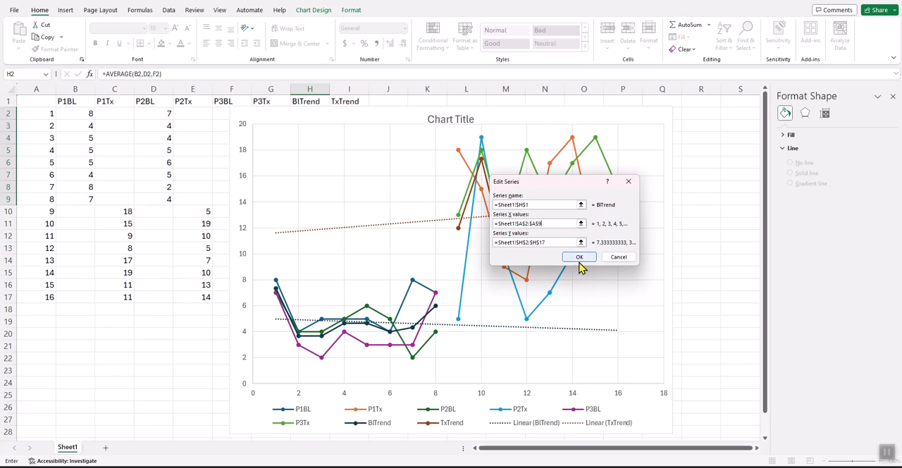
pyautogui.click(579, 257)
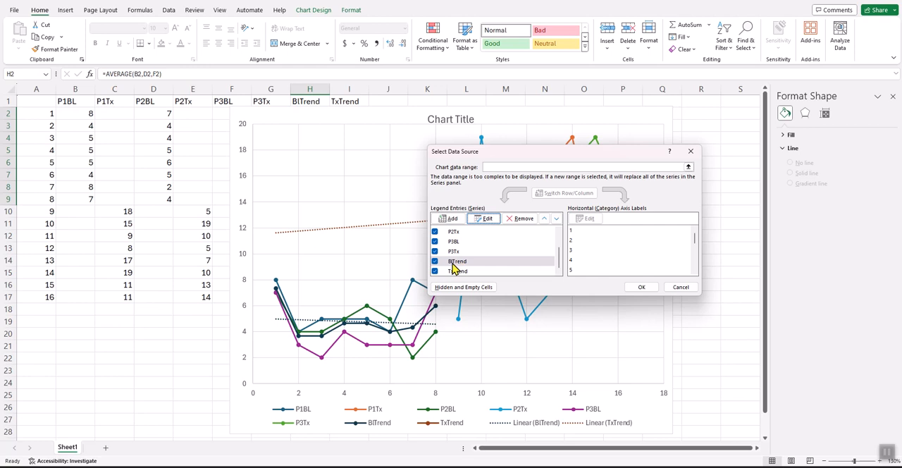
# - Check the X value range of the BlTrend series, leave it as is and apply the data source changes
pyautogui.click(487, 218)
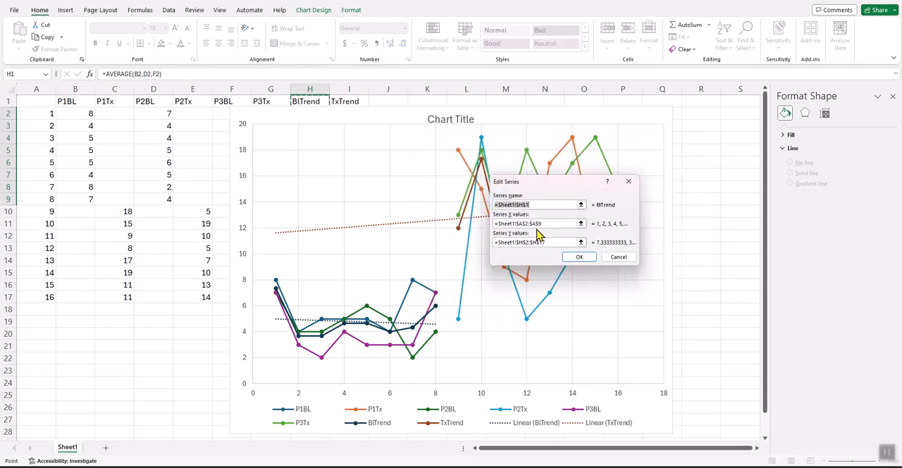
pyautogui.click(544, 223)
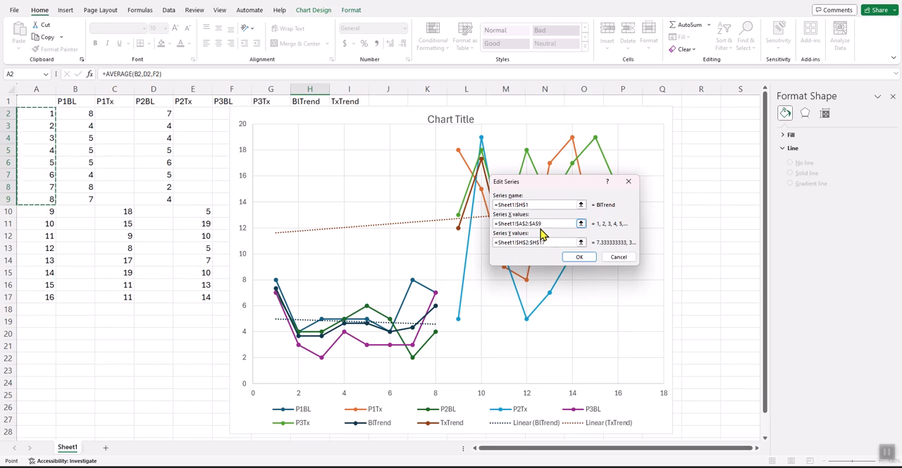
pyautogui.click(605, 259)
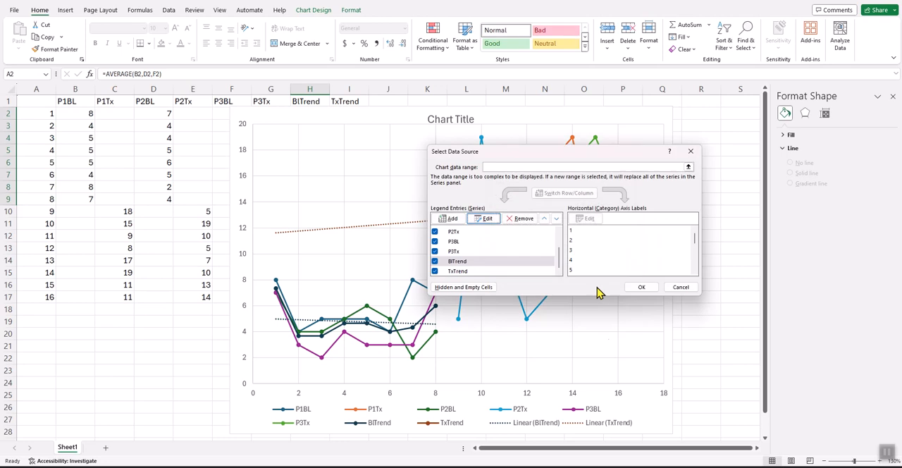
pyautogui.click(638, 288)
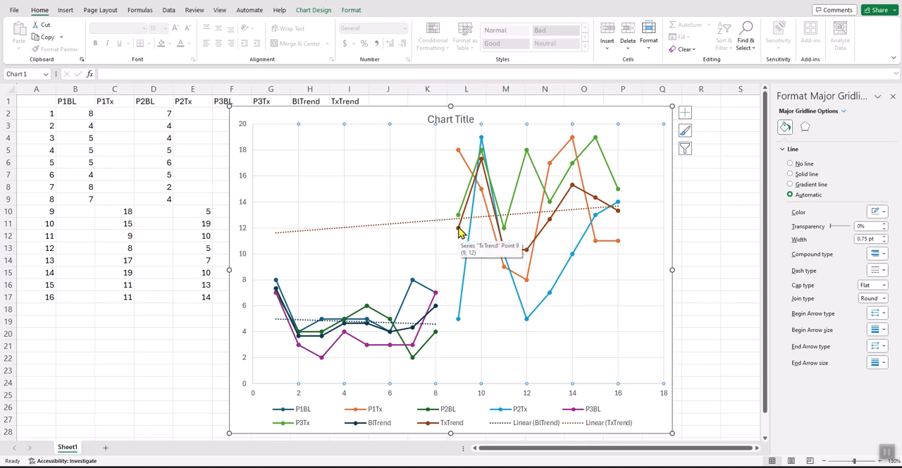
# - In the chart's data source, set the TxTrend series X values to =Sheet1!$A$9:$A$17
pyautogui.click(405, 210)
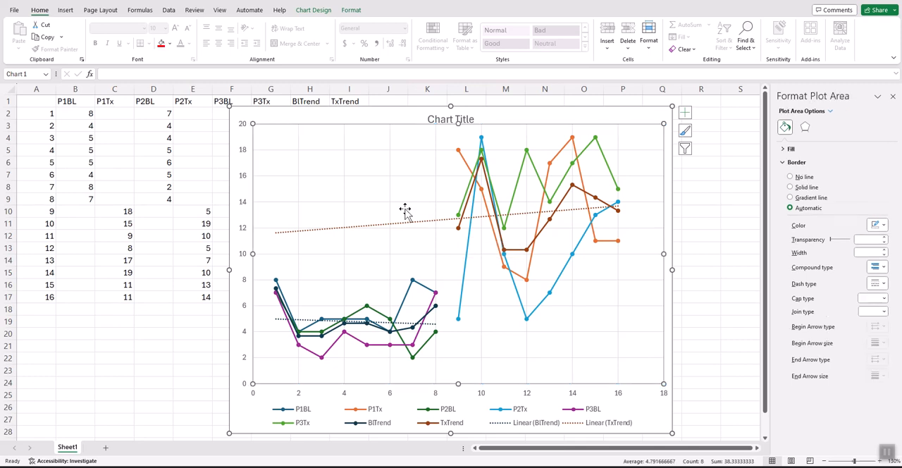
pyautogui.rightClick(406, 211)
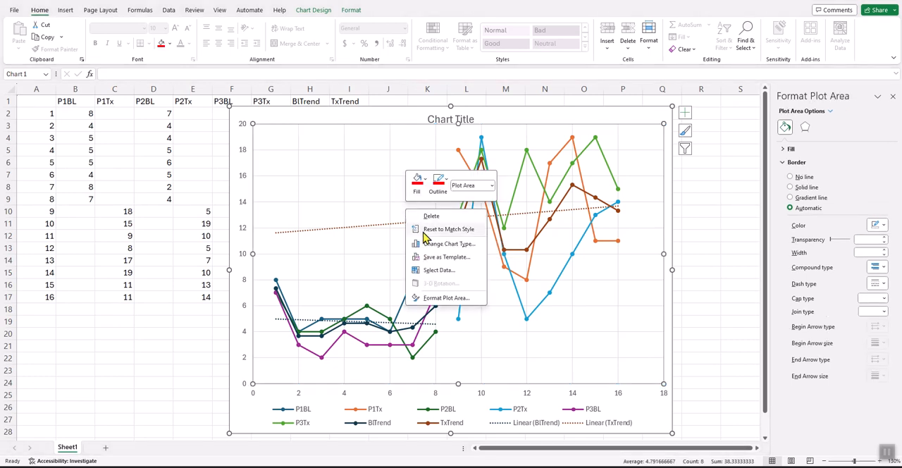
pyautogui.click(446, 271)
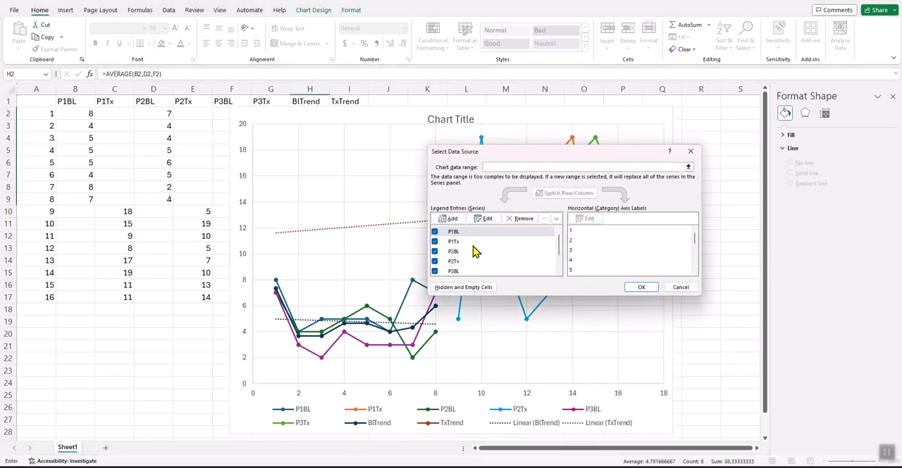
pyautogui.moveTo(561, 246); pyautogui.dragTo(563, 269)
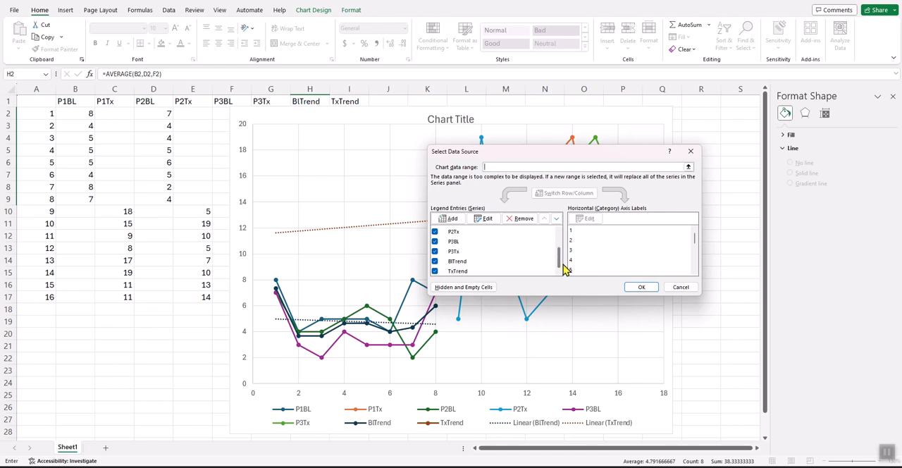
pyautogui.click(472, 272)
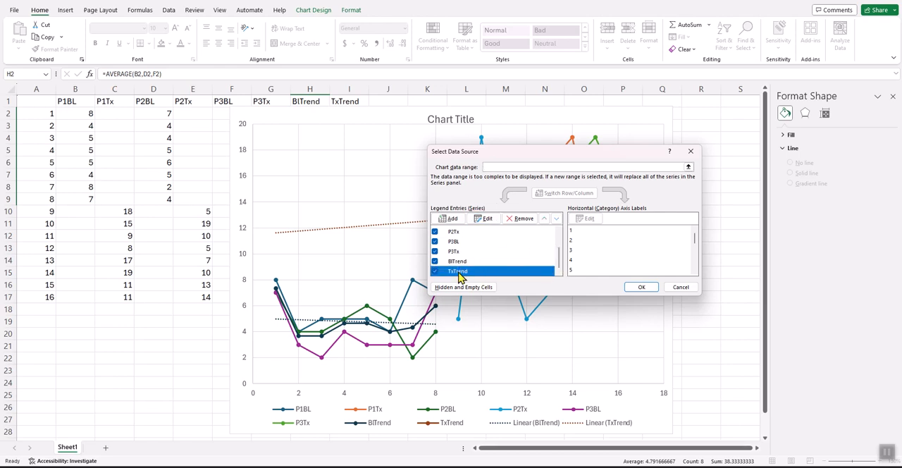
pyautogui.click(489, 219)
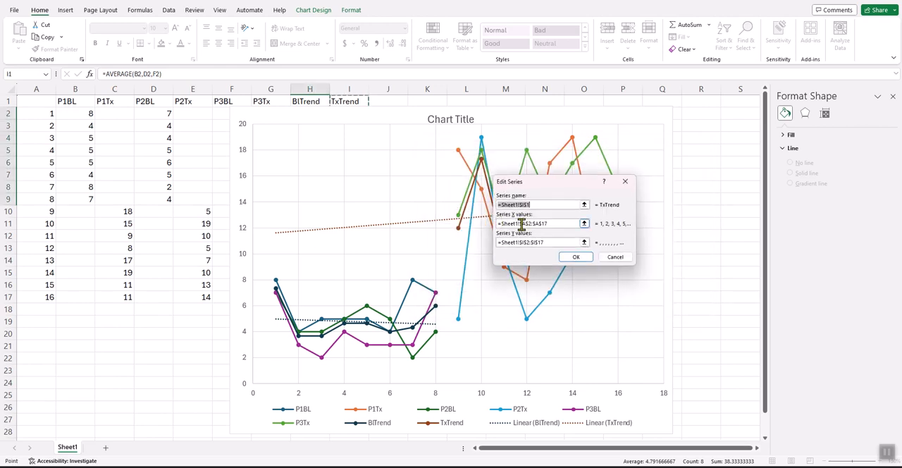
pyautogui.click(531, 224)
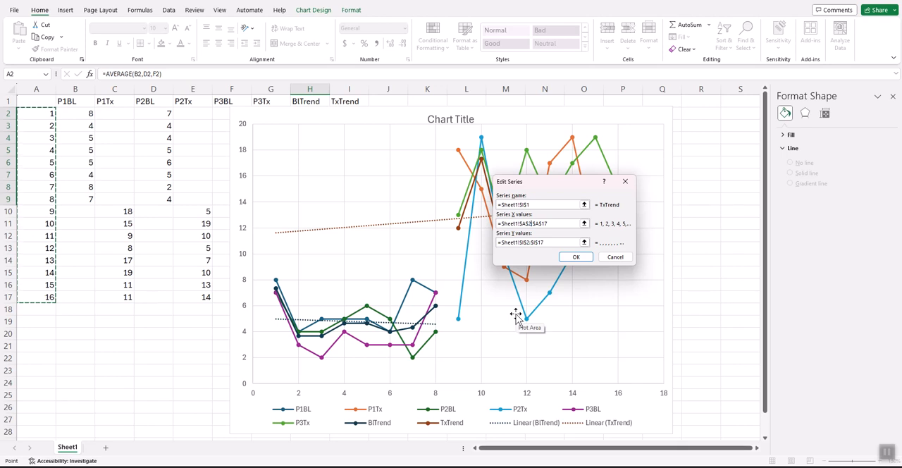
pyautogui.press('BackSpace')
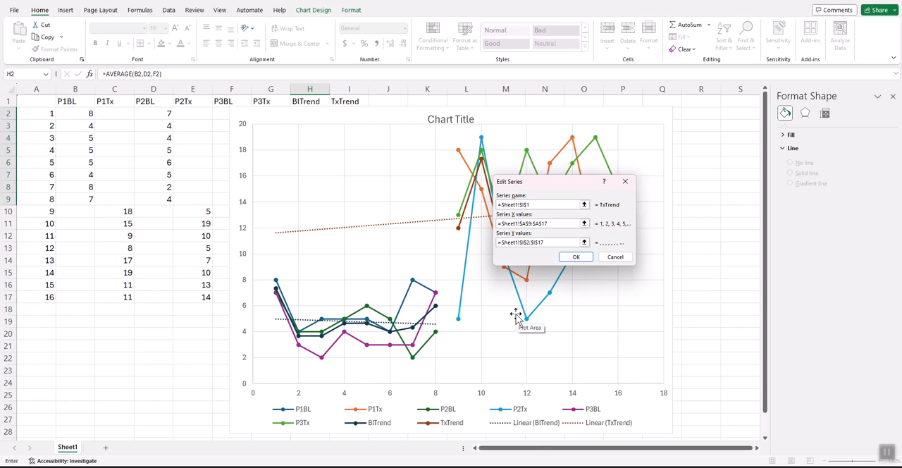
# - Set the TxTrend series Y values to =Sheet1!$I$9:$I$17 and apply the data source changes
pyautogui.click(528, 243)
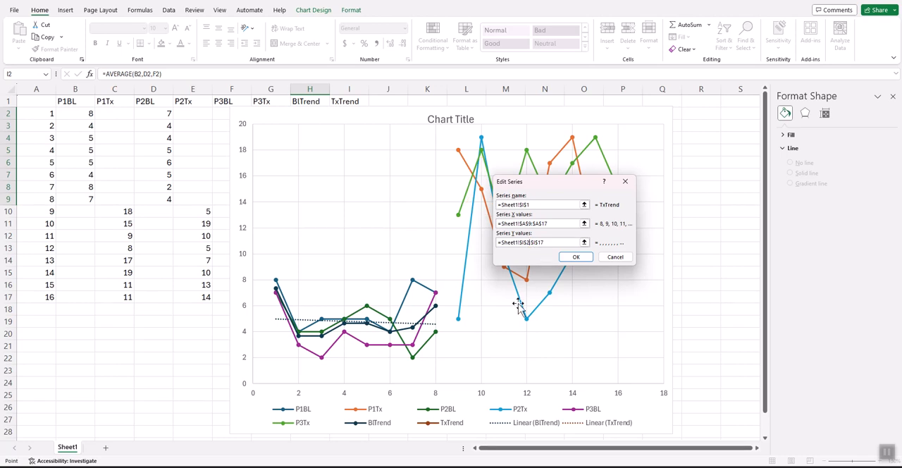
pyautogui.press('BackSpace')
pyautogui.click(576, 258)
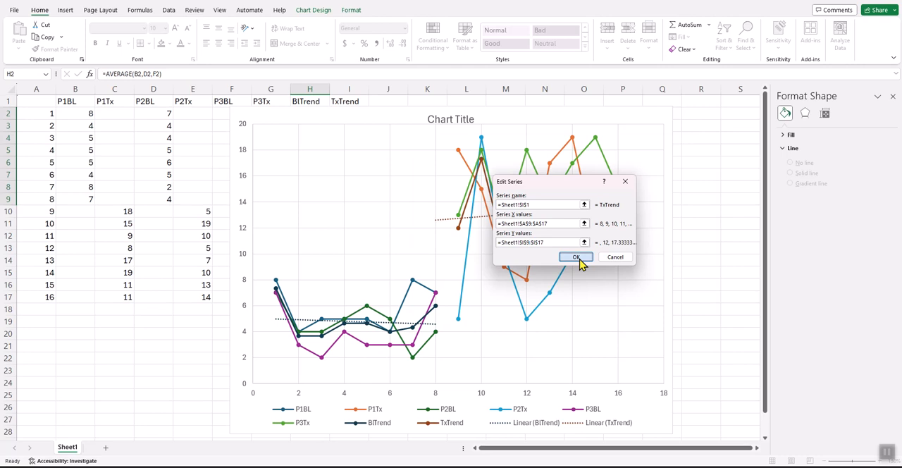
pyautogui.click(649, 288)
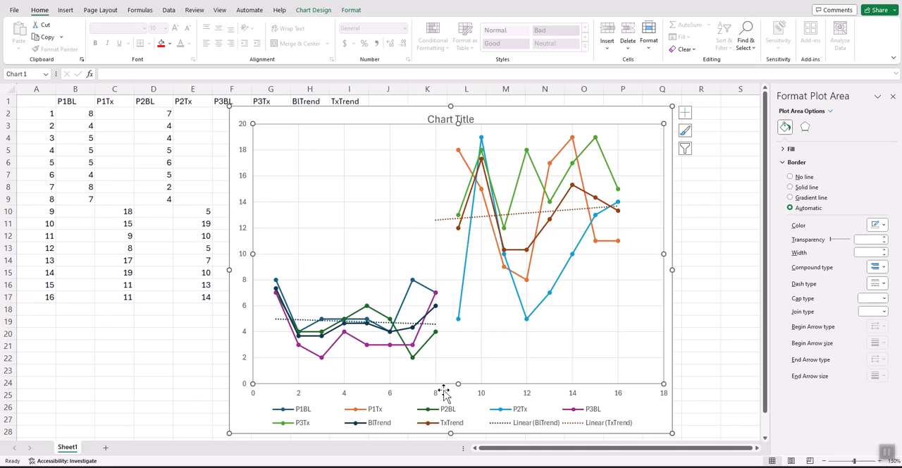
# - Limit the TxTrend series X values to =Sheet1!$A$10:$A$17 in the chart's data source
pyautogui.click(391, 220)
pyautogui.rightClick(397, 222)
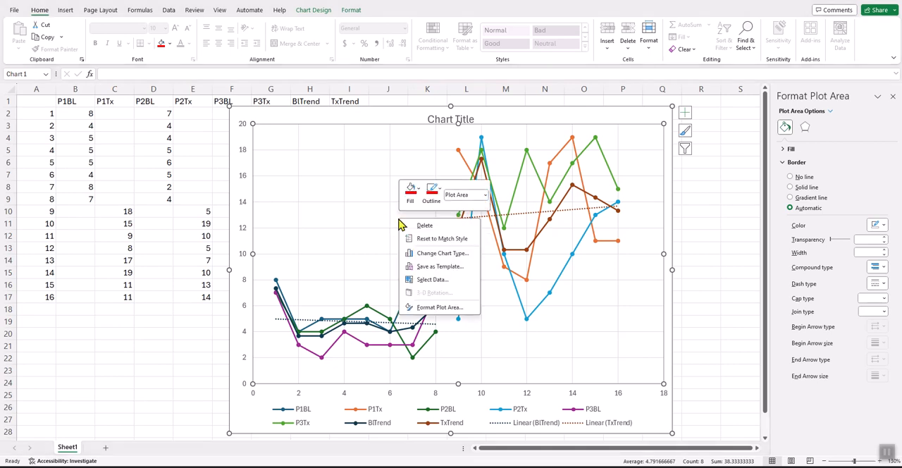
pyautogui.click(426, 279)
pyautogui.moveTo(558, 241); pyautogui.dragTo(562, 268)
pyautogui.click(467, 271)
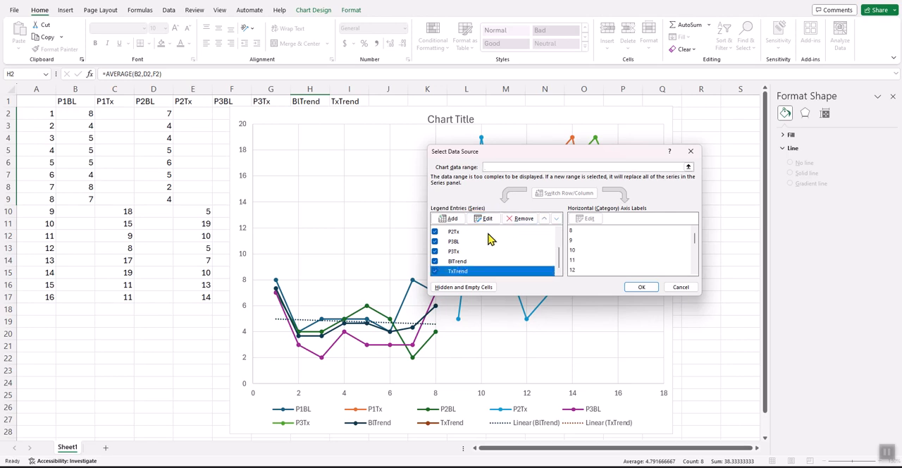
pyautogui.moveTo(514, 157); pyautogui.dragTo(599, 162)
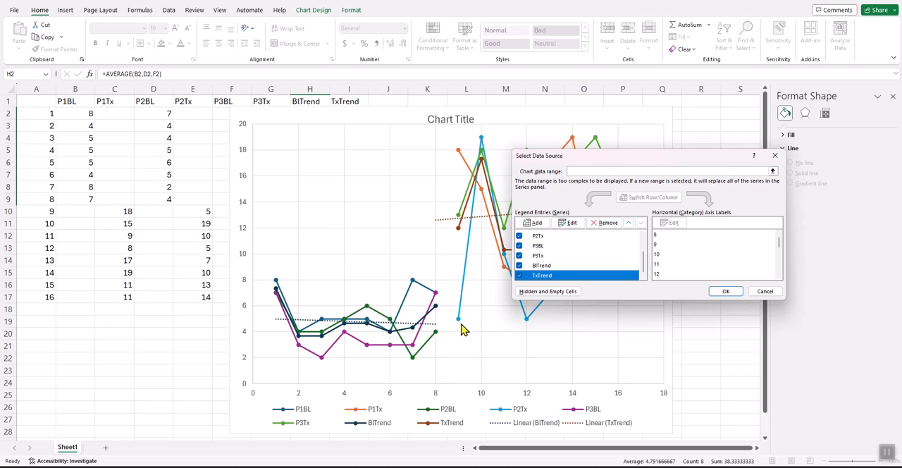
pyautogui.click(573, 226)
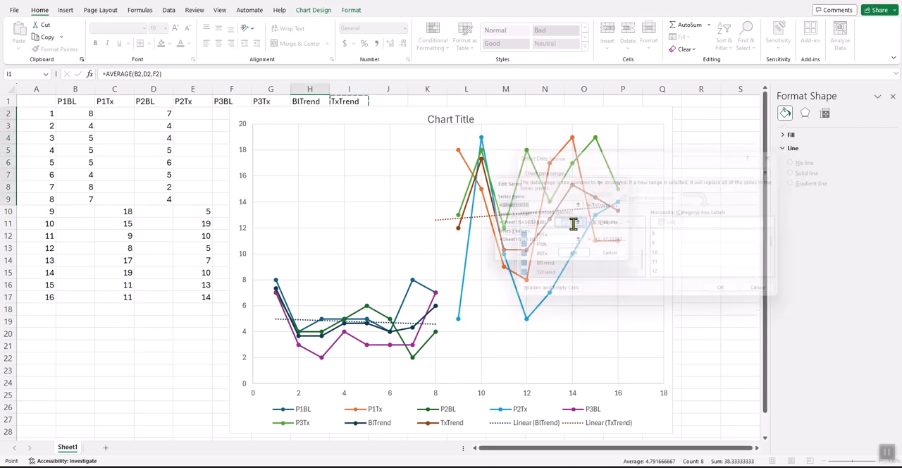
pyautogui.click(528, 223)
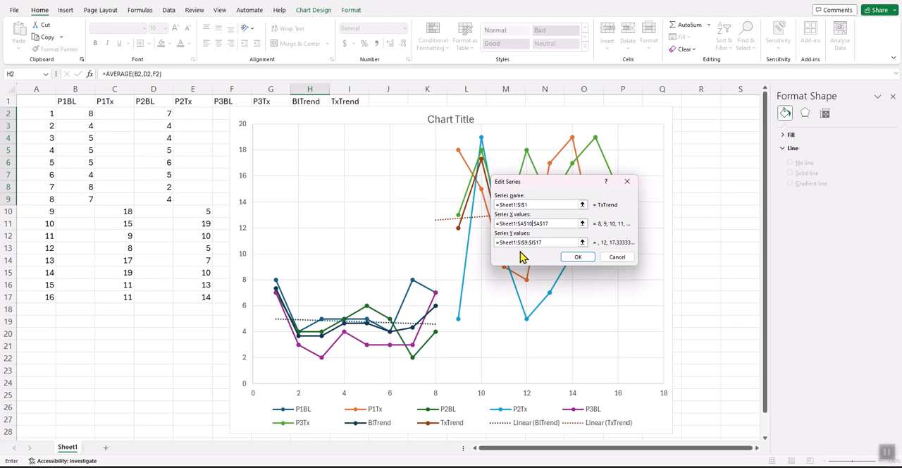
# - Limit the TxTrend series Y values to =Sheet1!$I$10:$I$17 and apply the data source changes
pyautogui.click(528, 242)
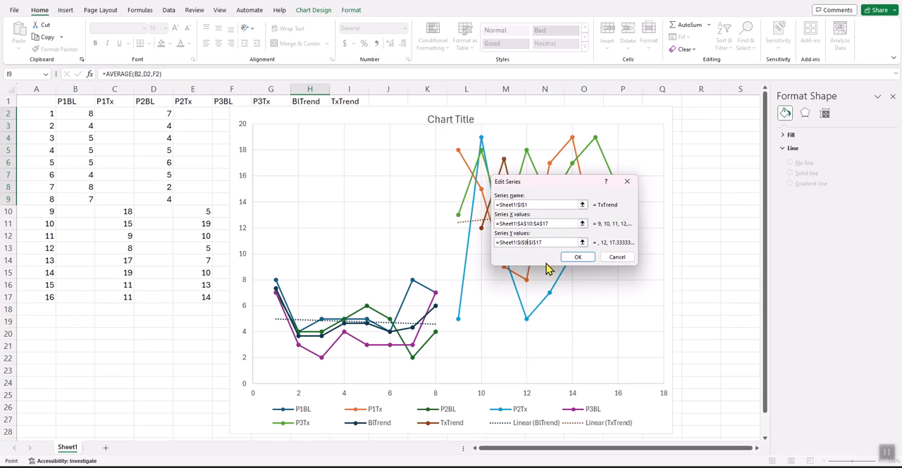
pyautogui.press('BackSpace')
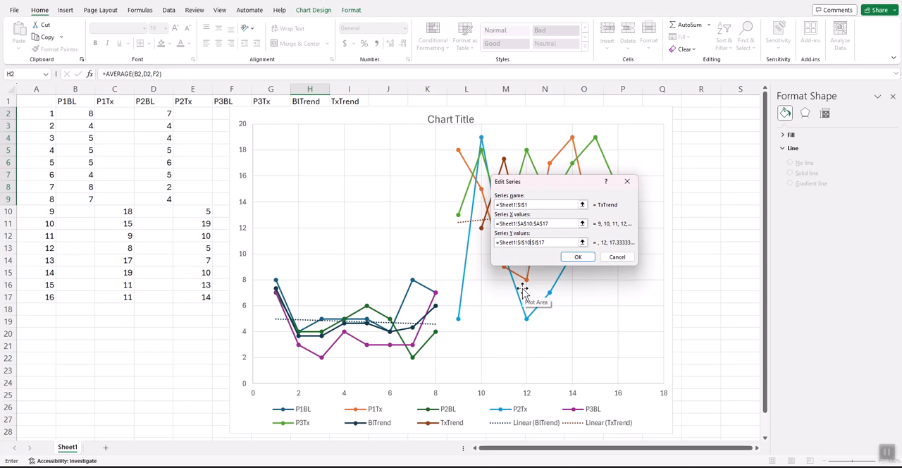
pyautogui.click(583, 258)
pyautogui.click(726, 291)
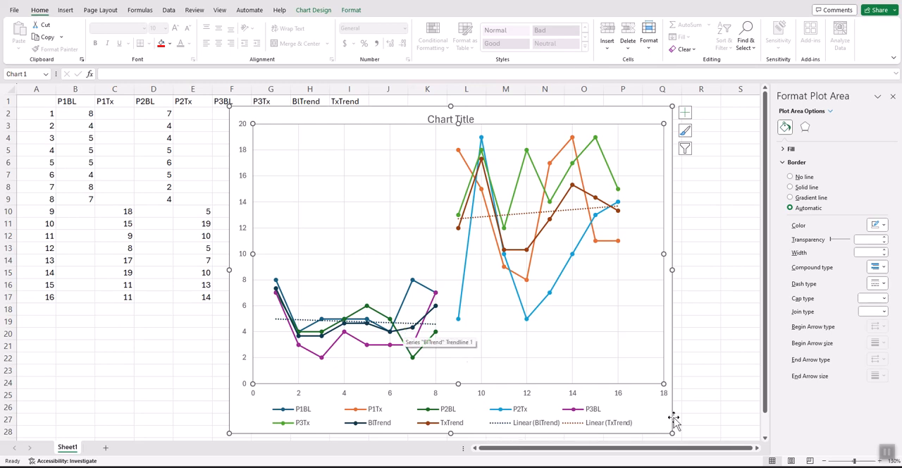
# - Switch to the Book1 workbook to examine its finished chart, and return to Book2
pyautogui.moveTo(733, 457)
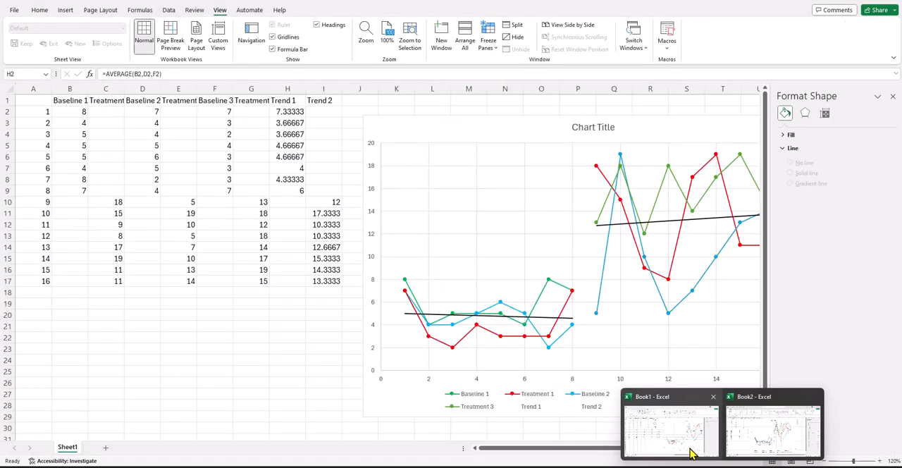
pyautogui.click(690, 454)
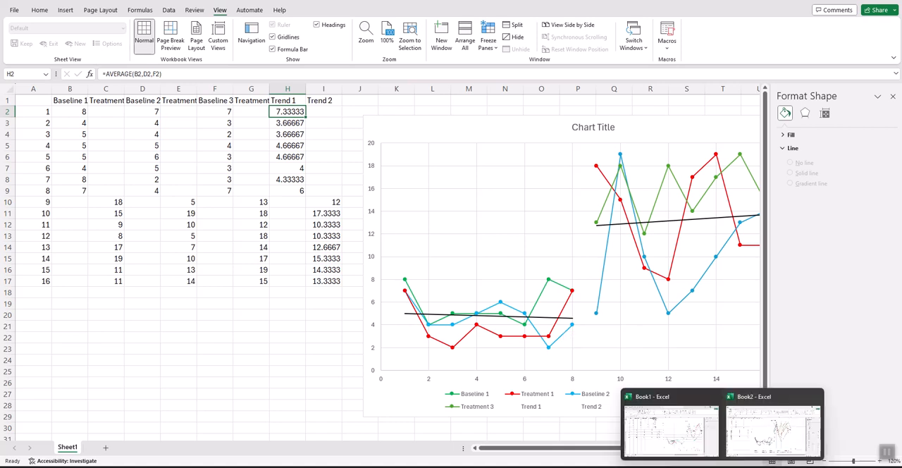
pyautogui.click(751, 405)
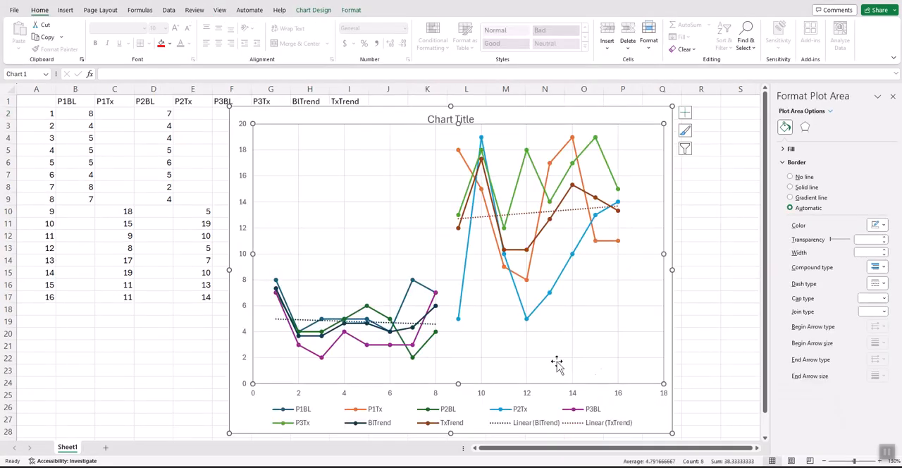
# - Format the BlTrend linear trendline in black with a solid dash type
pyautogui.click(409, 324)
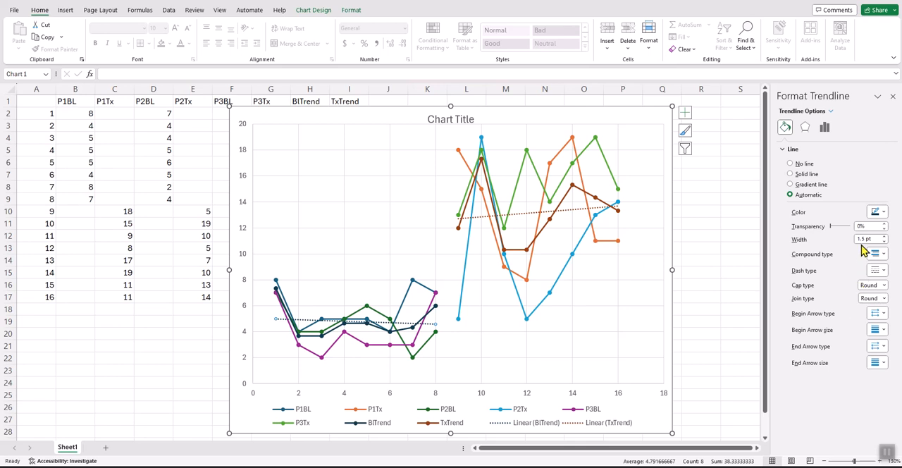
pyautogui.click(884, 212)
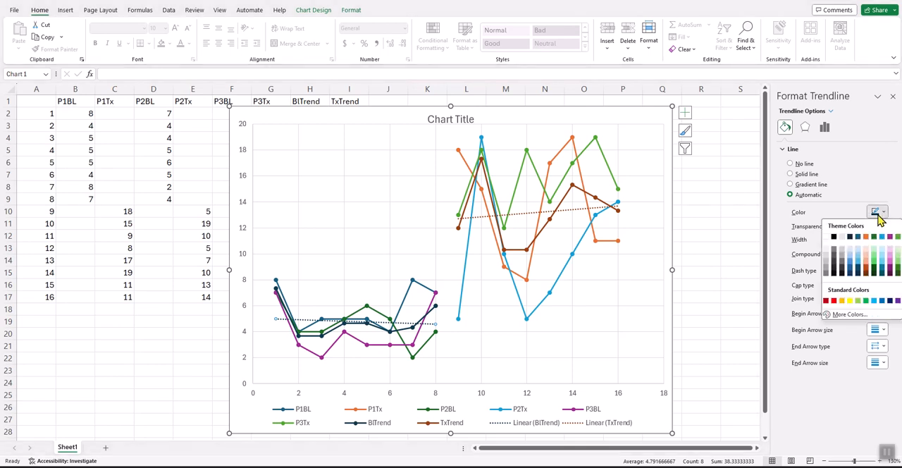
pyautogui.click(840, 240)
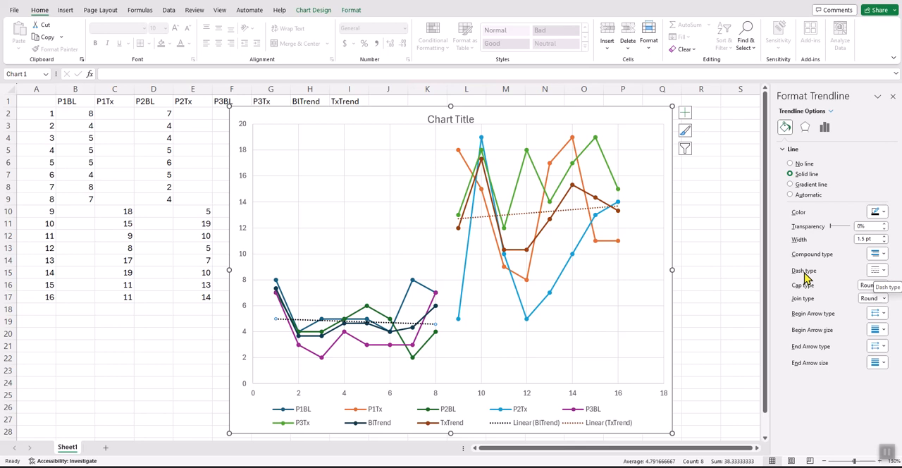
pyautogui.click(882, 271)
pyautogui.click(879, 284)
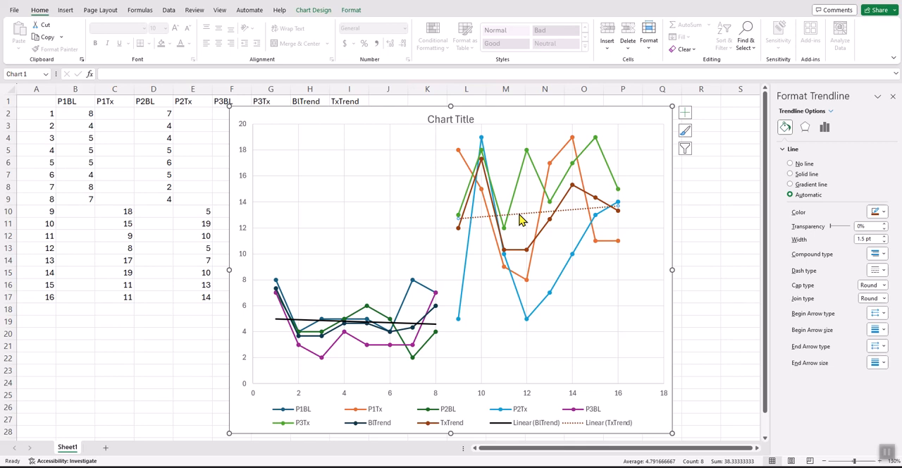
# - Format the TxTrend linear trendline in black with a solid dash type
pyautogui.click(881, 214)
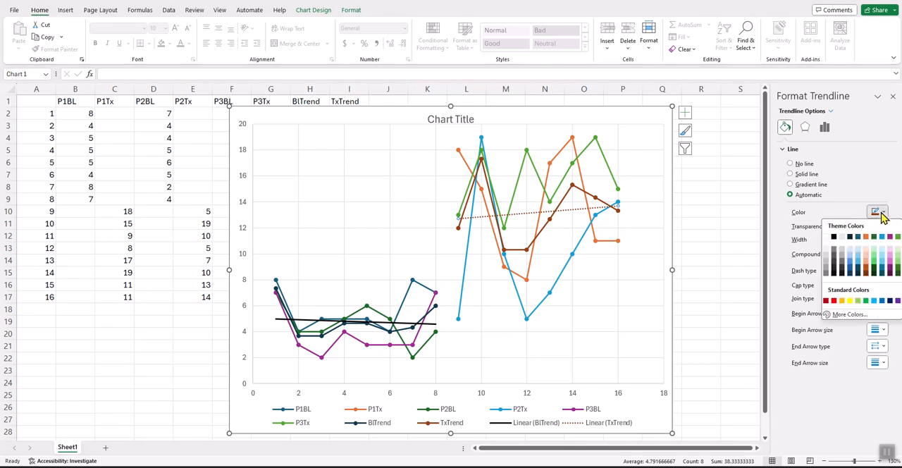
pyautogui.click(835, 237)
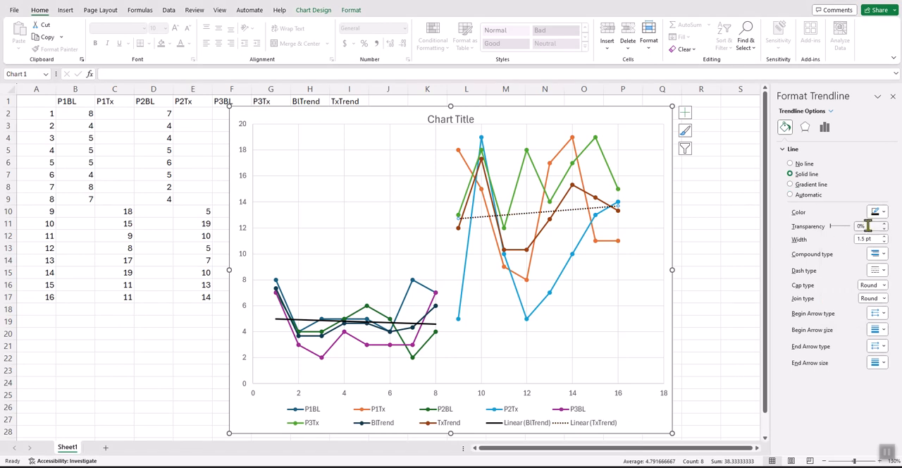
pyautogui.click(883, 271)
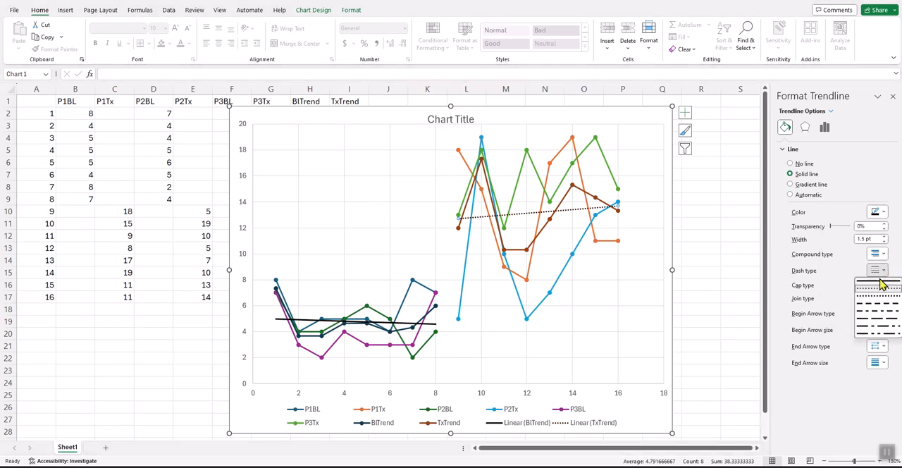
pyautogui.click(879, 281)
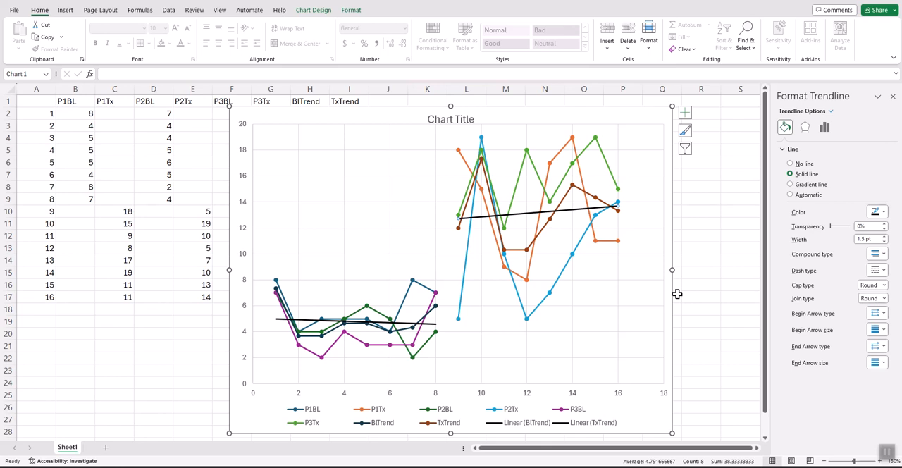
# - Move the chart aside to view the BlTrend and TxTrend columns, and move it back over them
pyautogui.moveTo(359, 122); pyautogui.dragTo(482, 119)
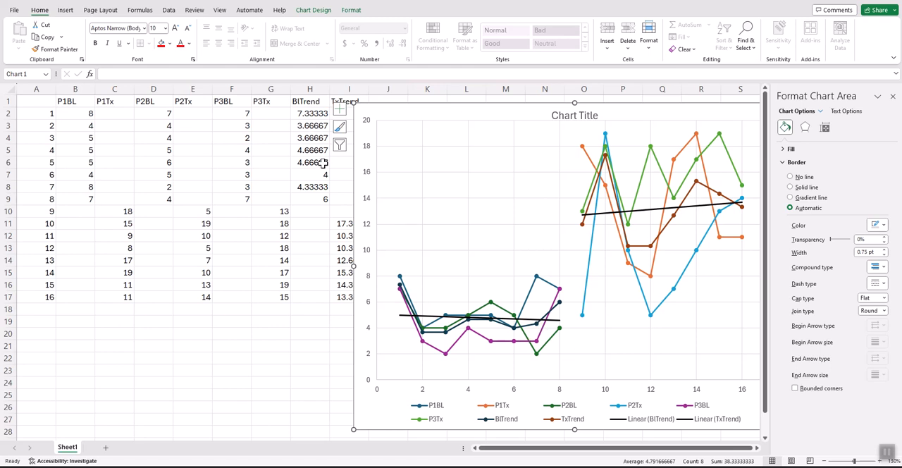
pyautogui.moveTo(411, 115); pyautogui.dragTo(304, 119)
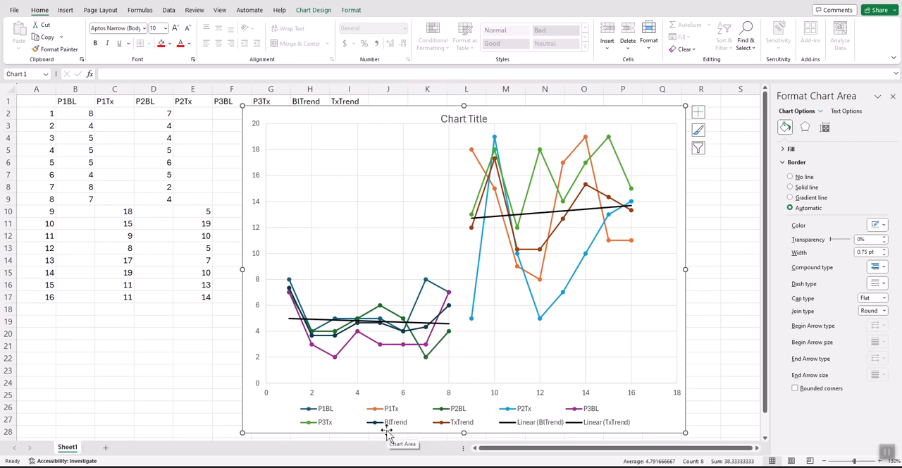
# - Hide the BlTrend data series by setting it to no outline and no fill, keeping its linear trendline
pyautogui.click(418, 334)
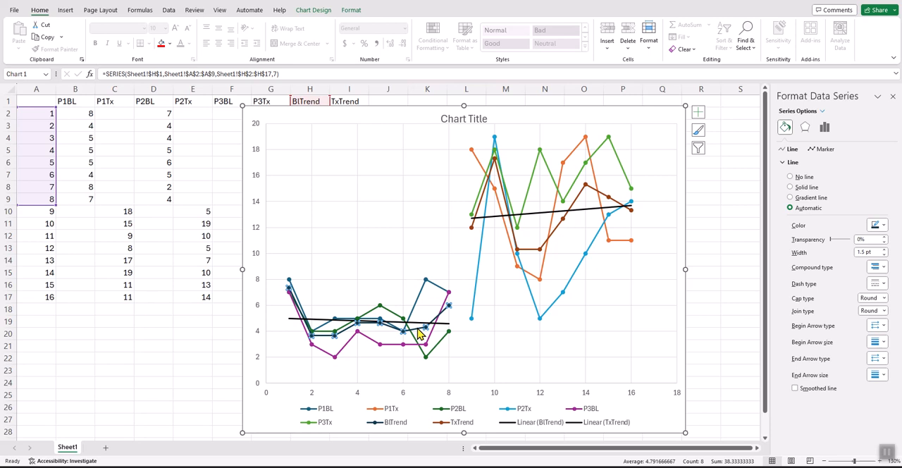
pyautogui.rightClick(418, 334)
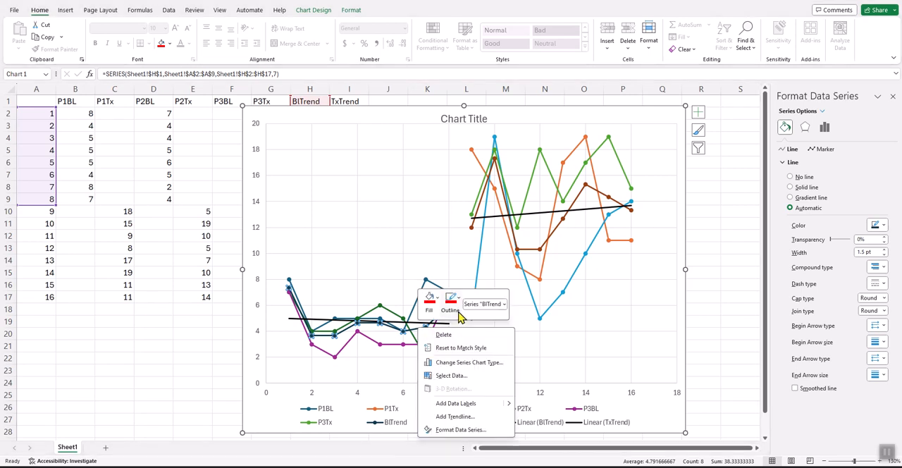
pyautogui.click(457, 314)
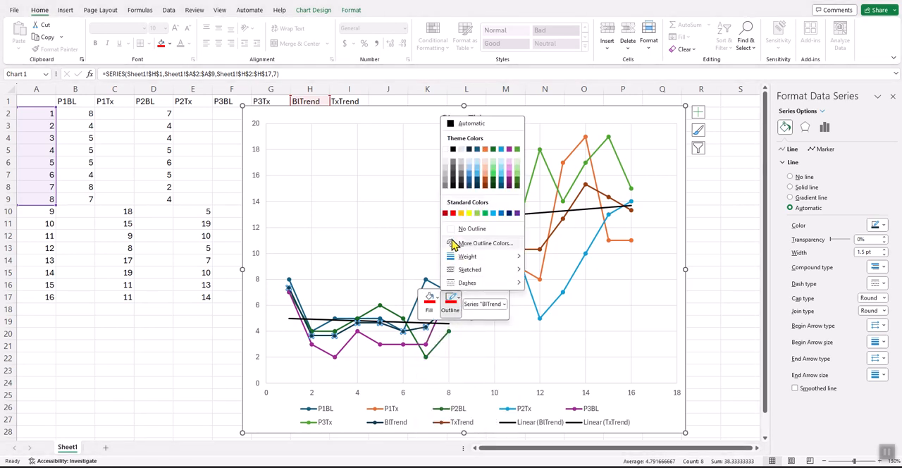
pyautogui.click(452, 233)
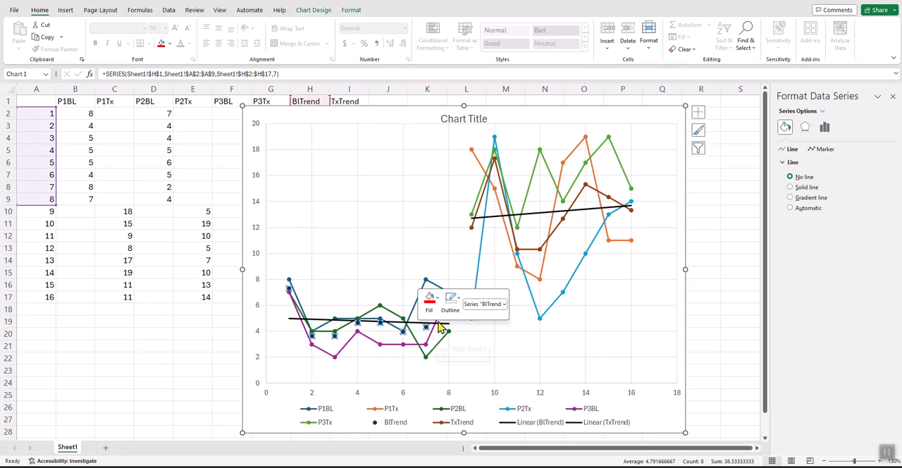
pyautogui.click(430, 298)
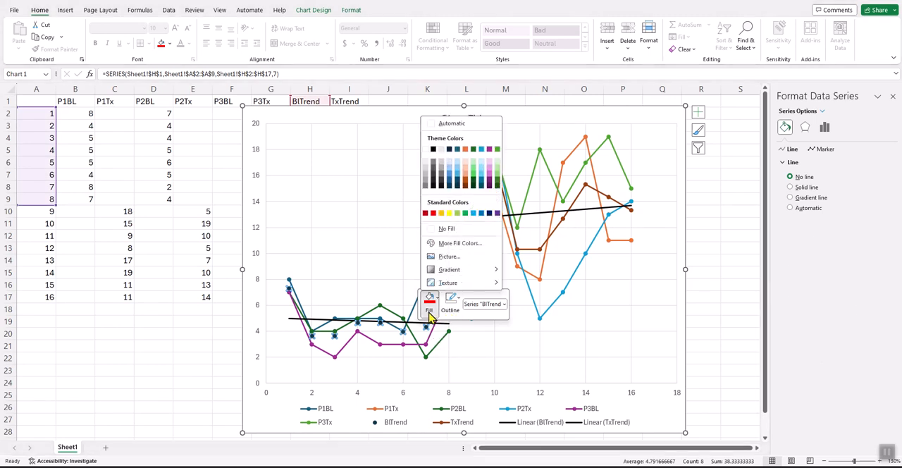
pyautogui.click(440, 228)
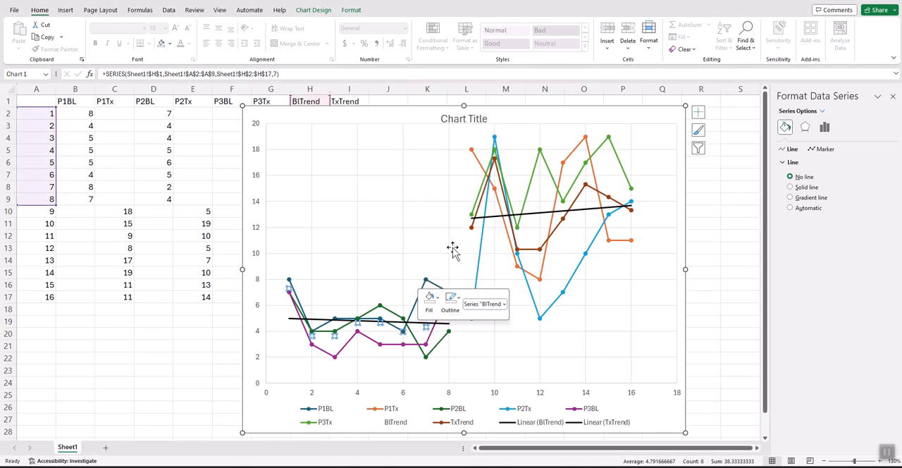
pyautogui.click(485, 347)
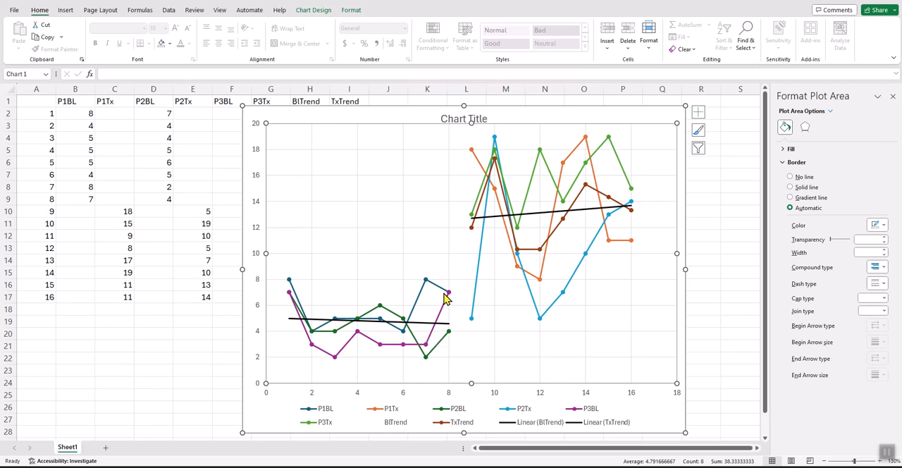
# - Move the chart aside to view the BlTrend averages in H2:H9, and move it back over the columns
pyautogui.moveTo(308, 110); pyautogui.dragTo(431, 114)
pyautogui.moveTo(319, 113); pyautogui.dragTo(316, 201)
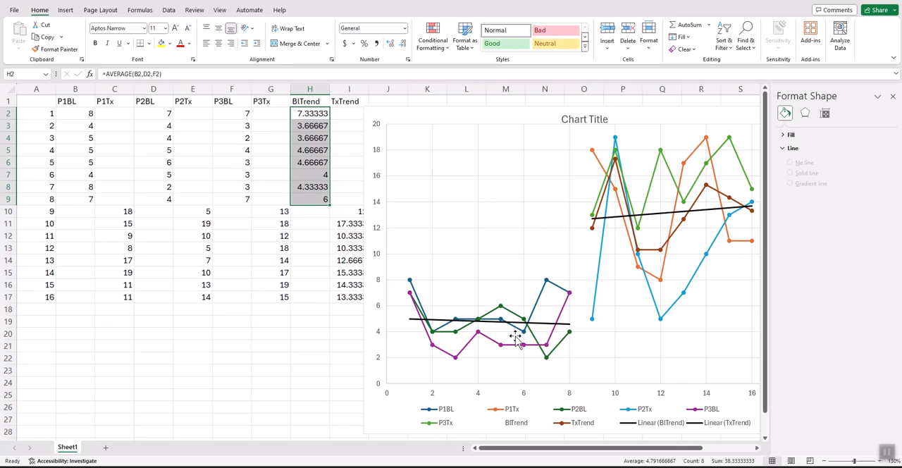
pyautogui.click(482, 120)
pyautogui.moveTo(497, 115); pyautogui.dragTo(374, 108)
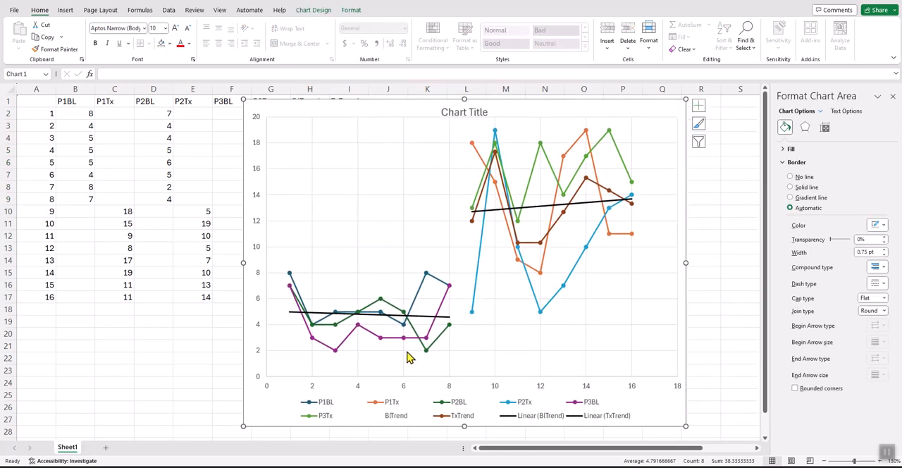
# - Select the BlTrend entry in the chart legend to point it out, and clear the selection
pyautogui.click(377, 421)
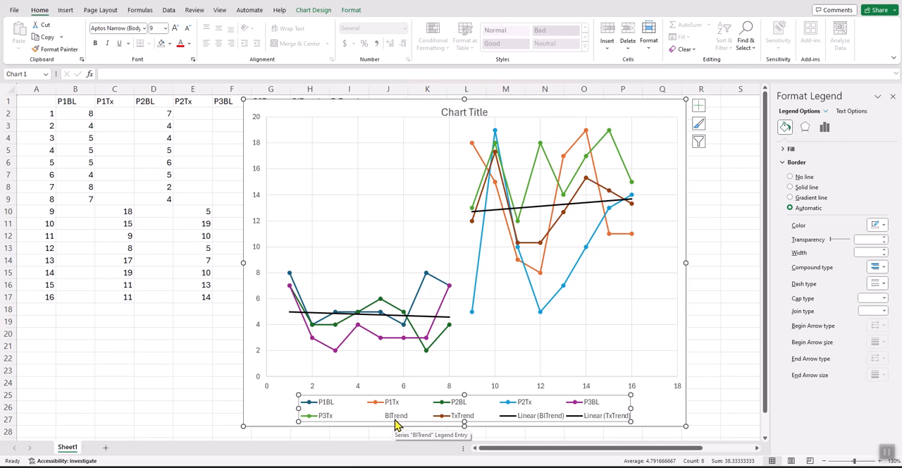
pyautogui.click(397, 421)
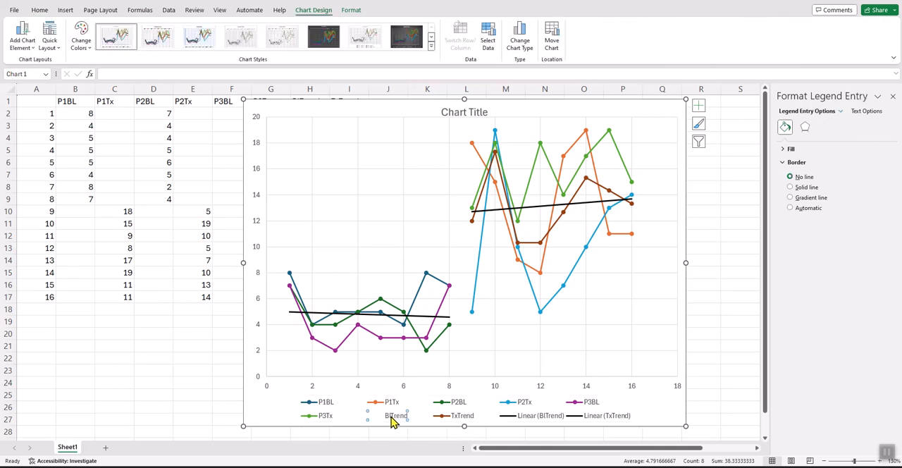
pyautogui.click(423, 420)
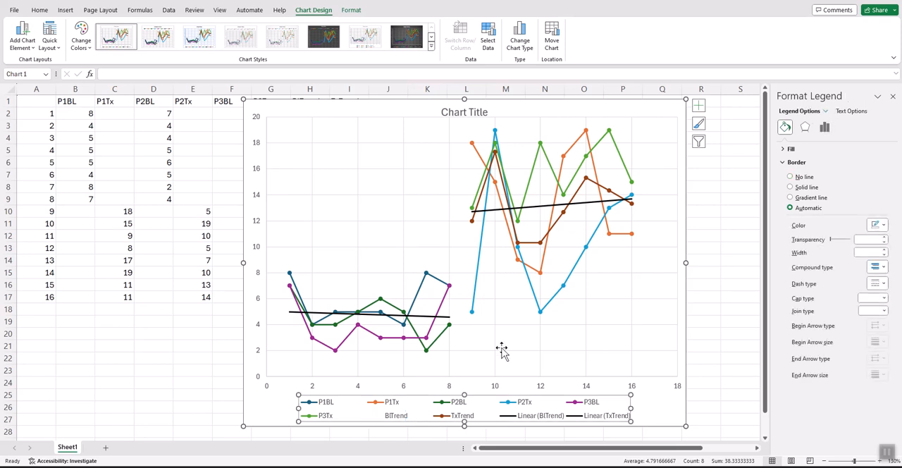
pyautogui.click(648, 411)
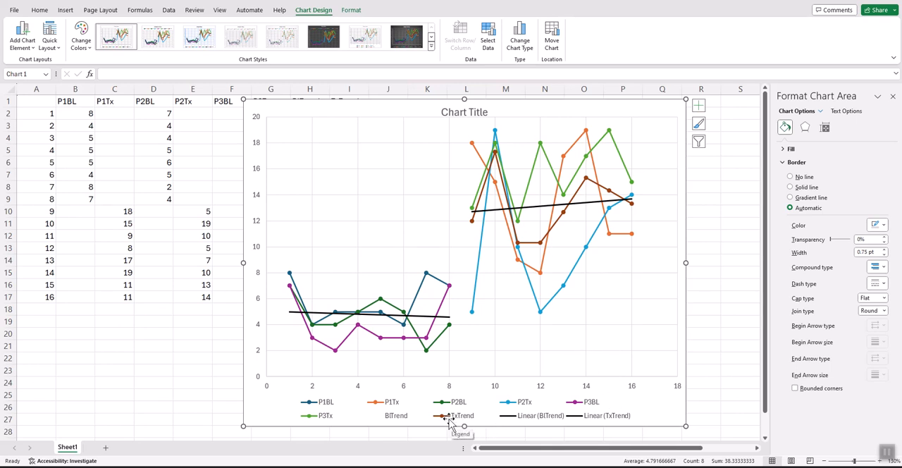
# - Hide the TxTrend data series by setting it to no outline and no fill, keeping its linear trendline
pyautogui.click(556, 226)
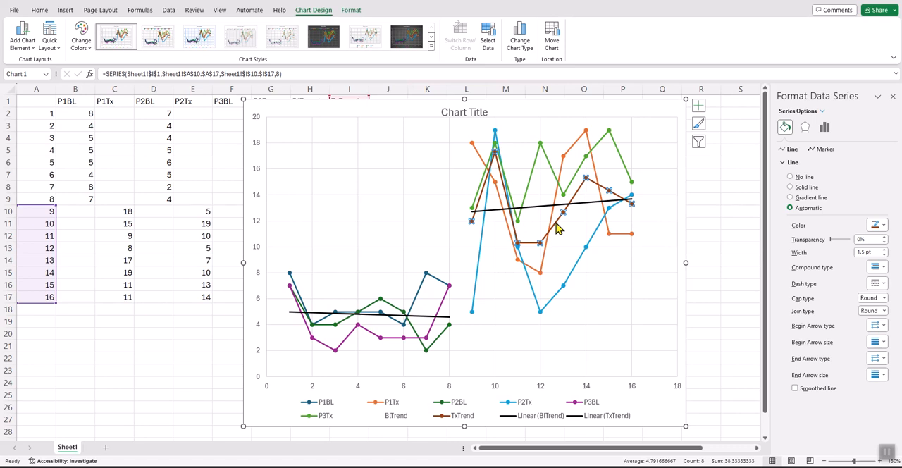
pyautogui.rightClick(557, 226)
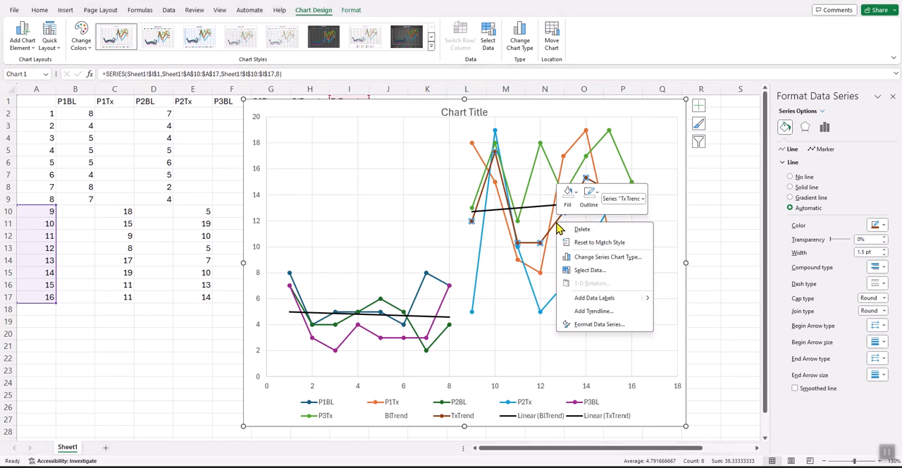
pyautogui.click(590, 195)
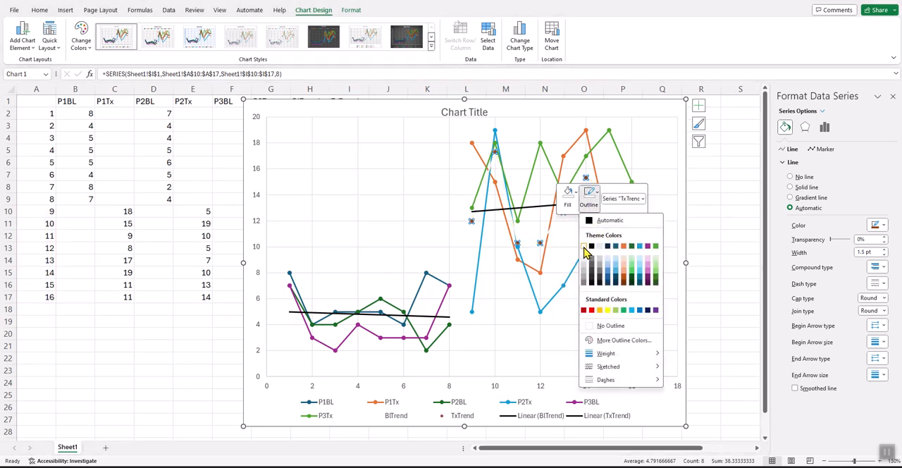
pyautogui.click(597, 324)
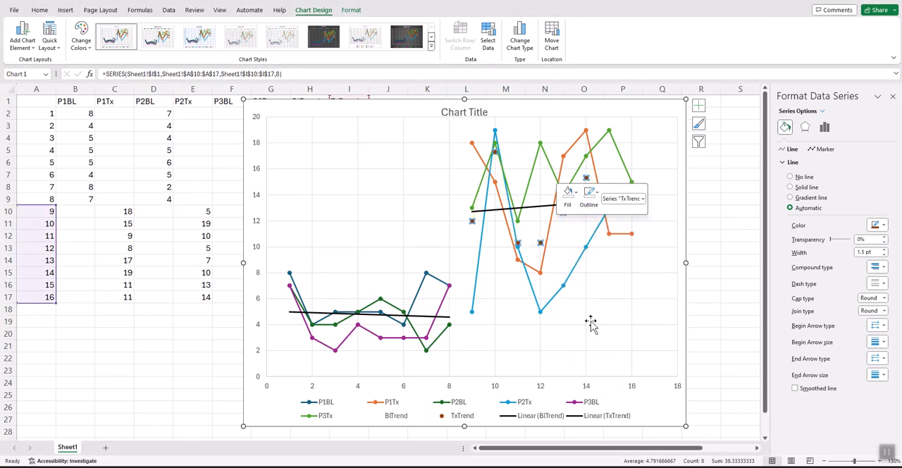
pyautogui.click(569, 203)
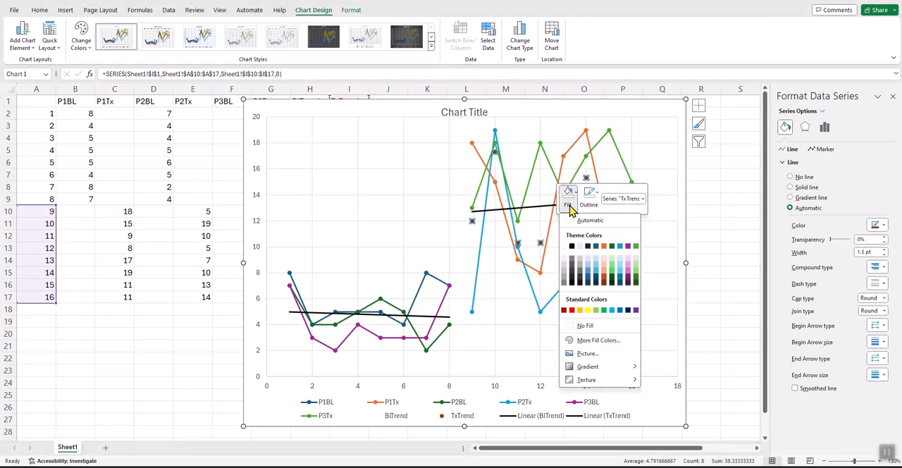
pyautogui.click(569, 328)
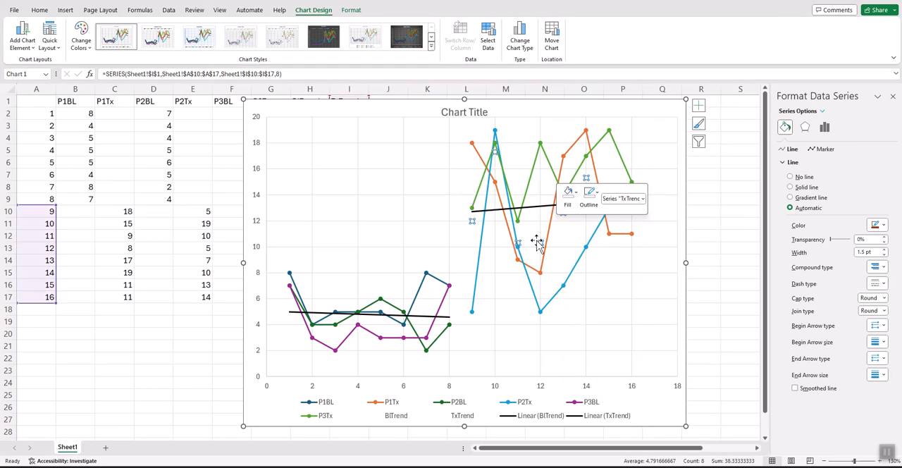
pyautogui.click(568, 202)
pyautogui.click(584, 327)
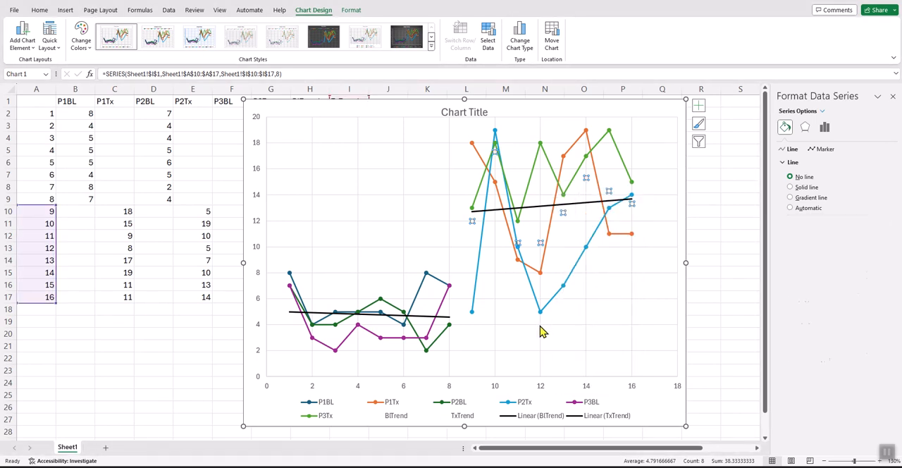
pyautogui.click(606, 295)
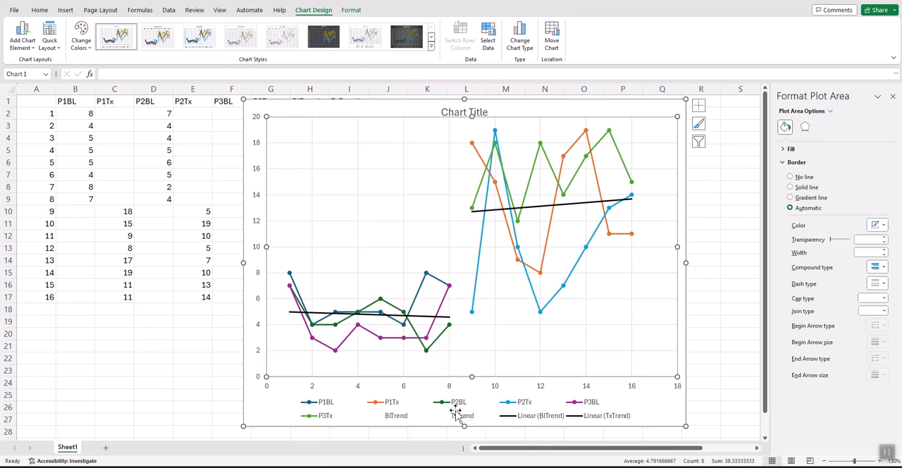
# - Recolor the P2BL series with a standard light blue outline and matching light blue marker fill
pyautogui.click(435, 348)
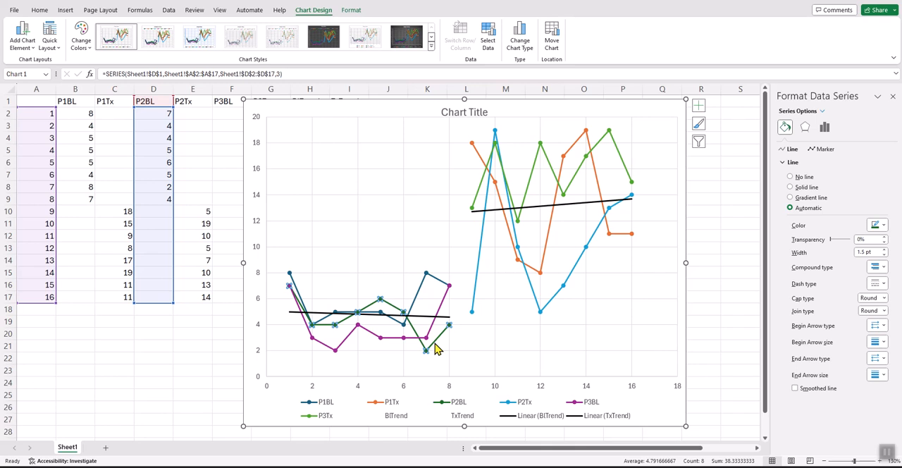
pyautogui.rightClick(435, 348)
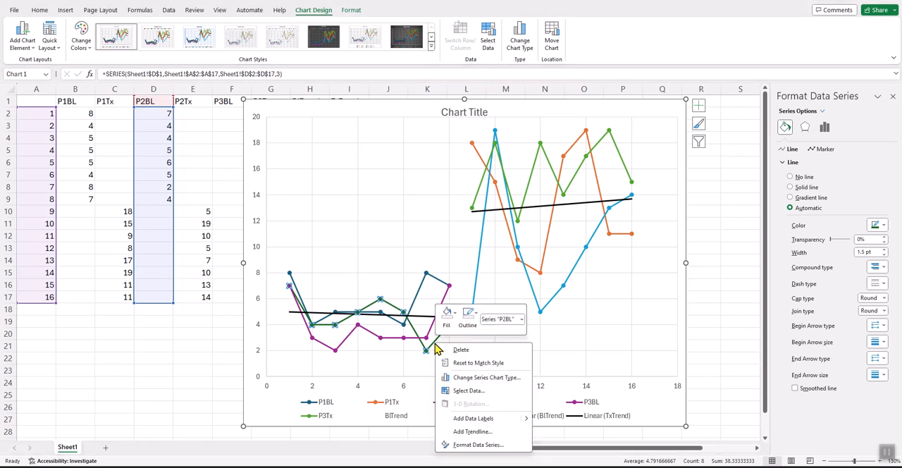
pyautogui.click(465, 326)
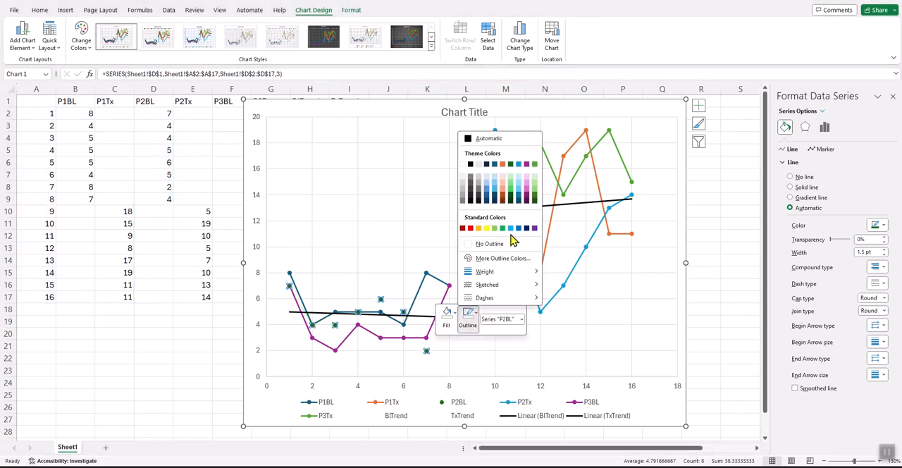
pyautogui.click(515, 238)
pyautogui.click(468, 316)
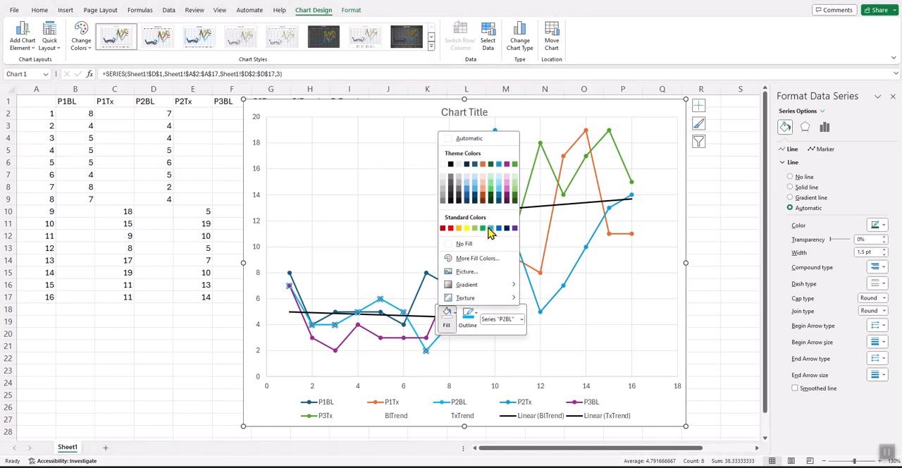
pyautogui.click(493, 234)
pyautogui.click(474, 356)
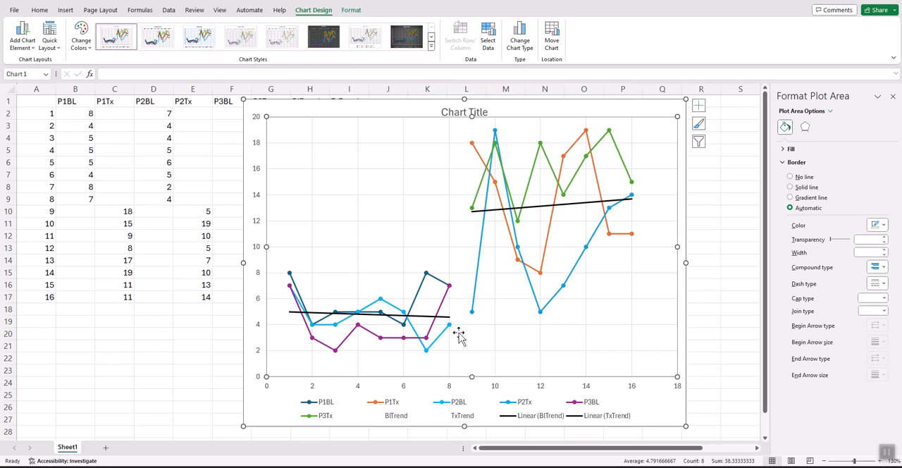
# - Recolor the P3Tx series with a standard purple outline and matching purple marker fill
pyautogui.click(431, 334)
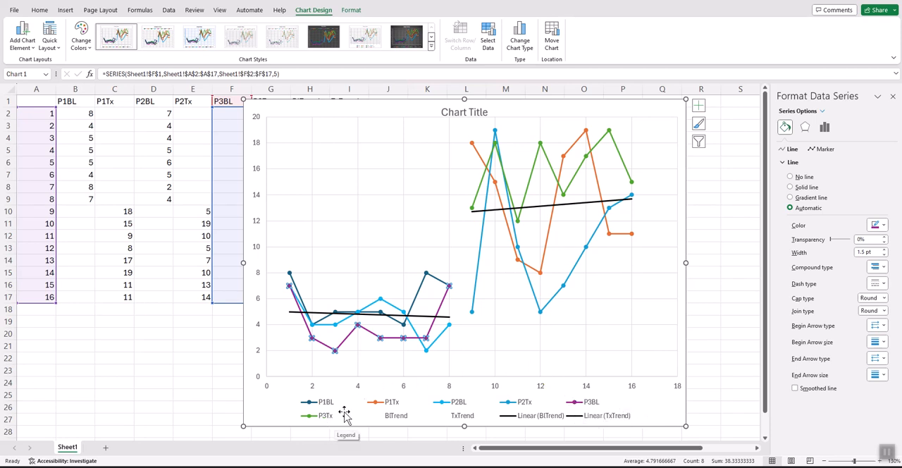
pyautogui.click(527, 199)
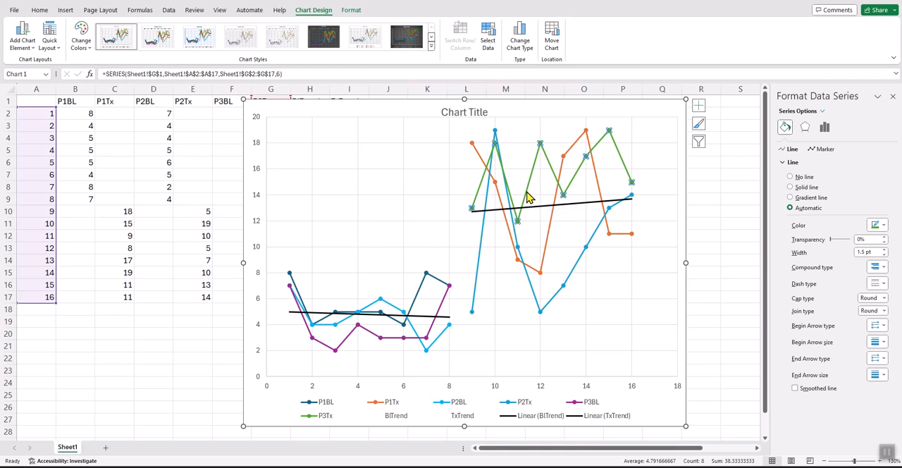
pyautogui.rightClick(527, 197)
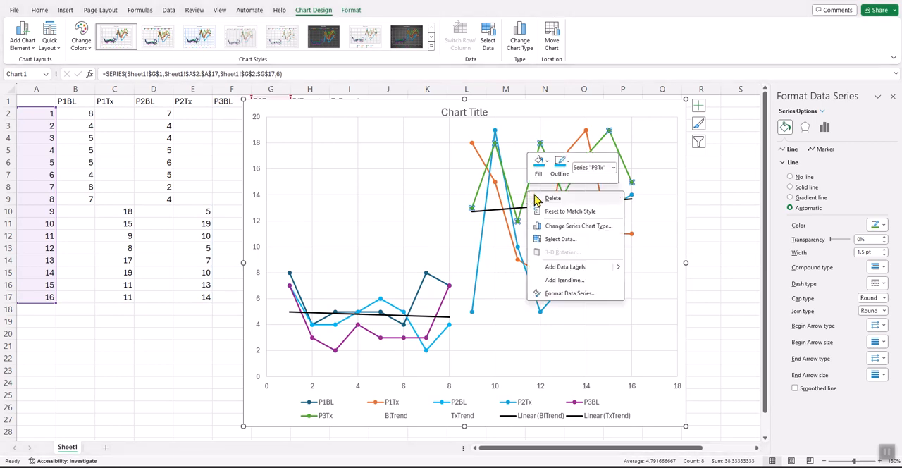
pyautogui.click(561, 172)
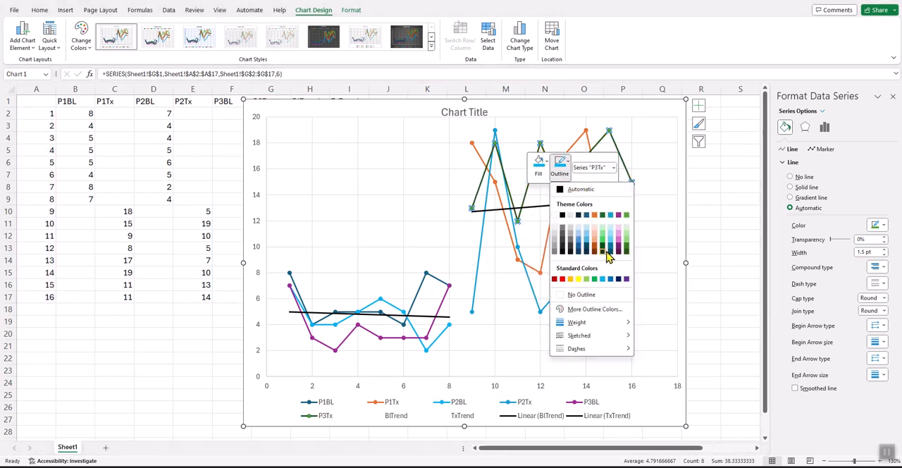
pyautogui.click(628, 279)
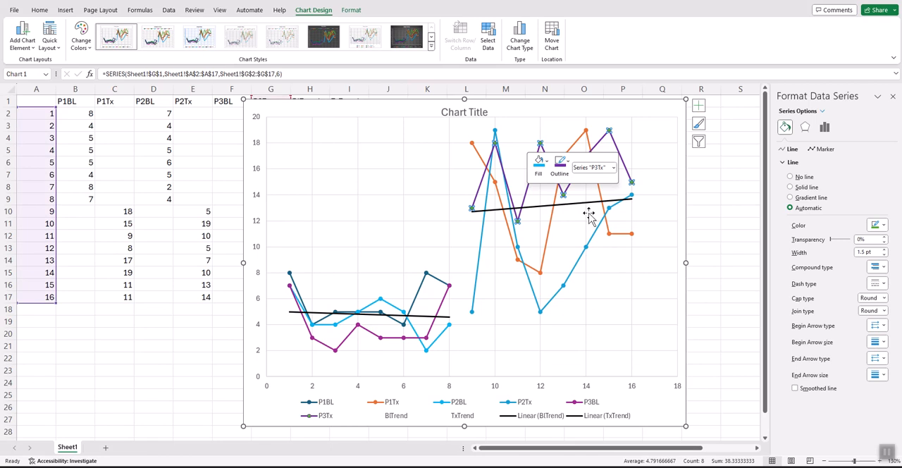
pyautogui.click(540, 169)
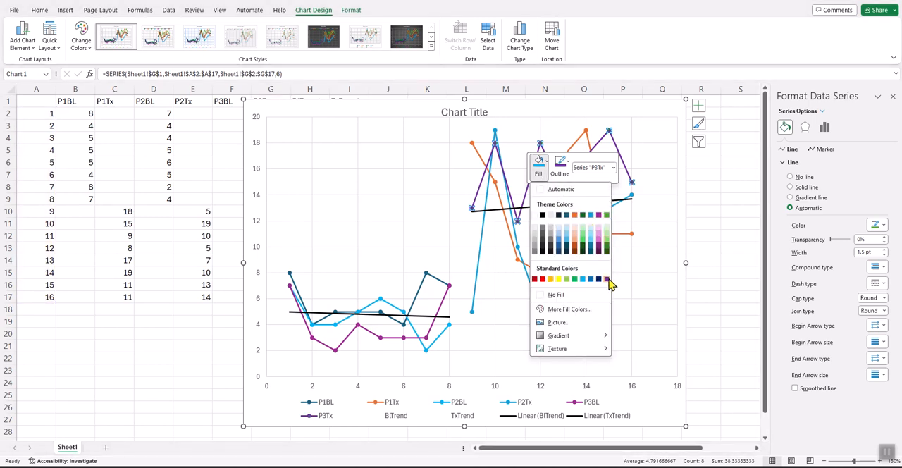
pyautogui.click(607, 280)
pyautogui.click(545, 360)
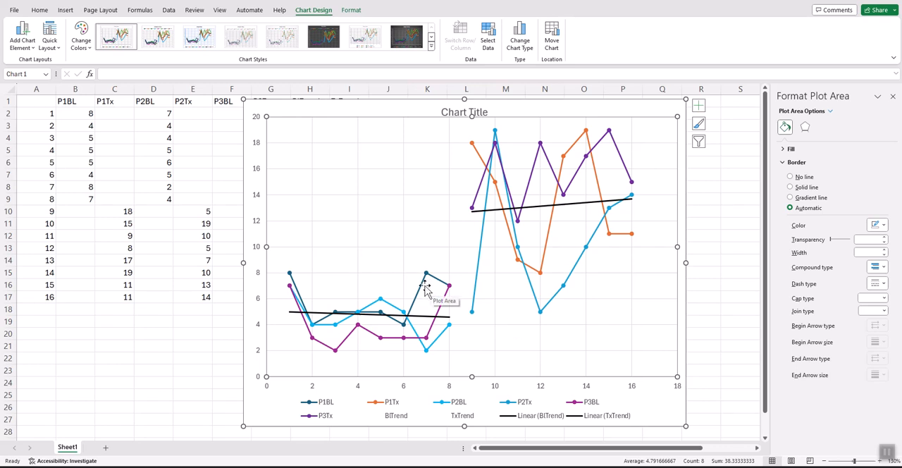
# - Switch to the Book1 workbook to compare its series colors, and return to Book2
pyautogui.moveTo(425, 290)
pyautogui.click(698, 441)
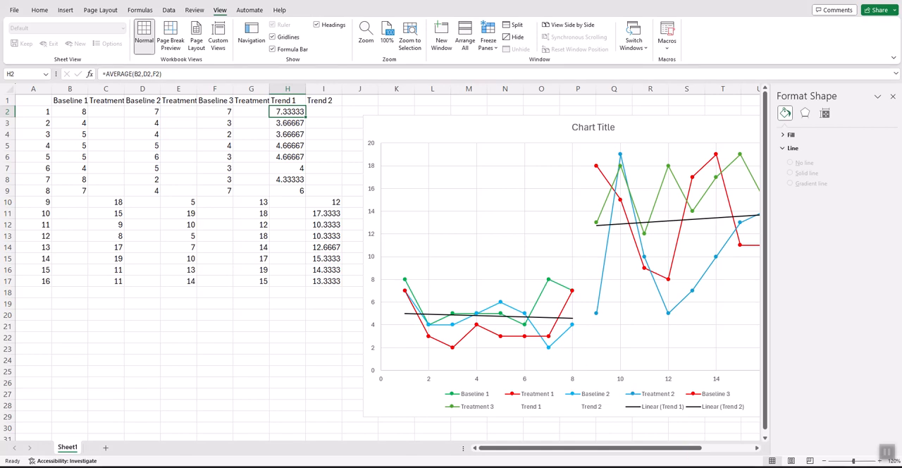
pyautogui.click(776, 430)
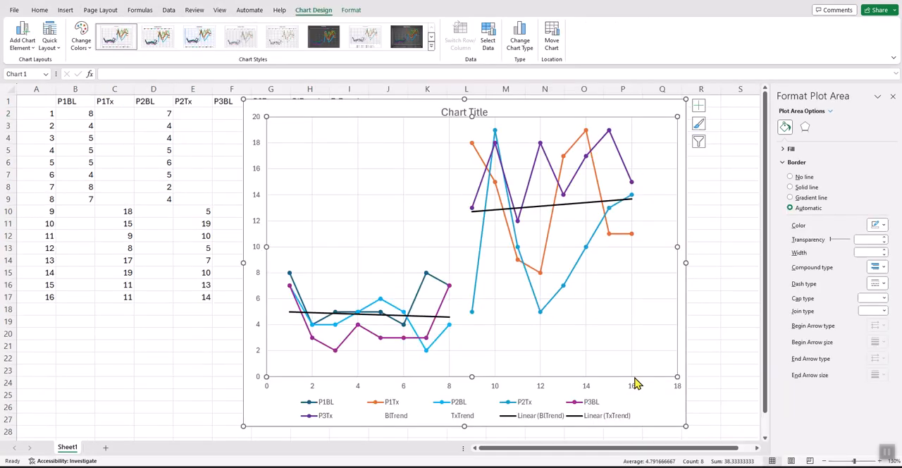
# - Recolor the P1BL series with a standard red outline and matching red marker fill
pyautogui.click(423, 286)
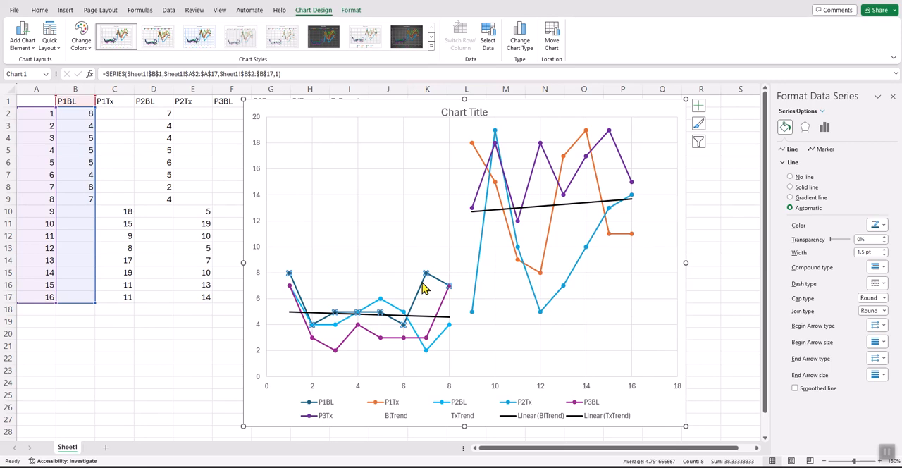
pyautogui.rightClick(423, 285)
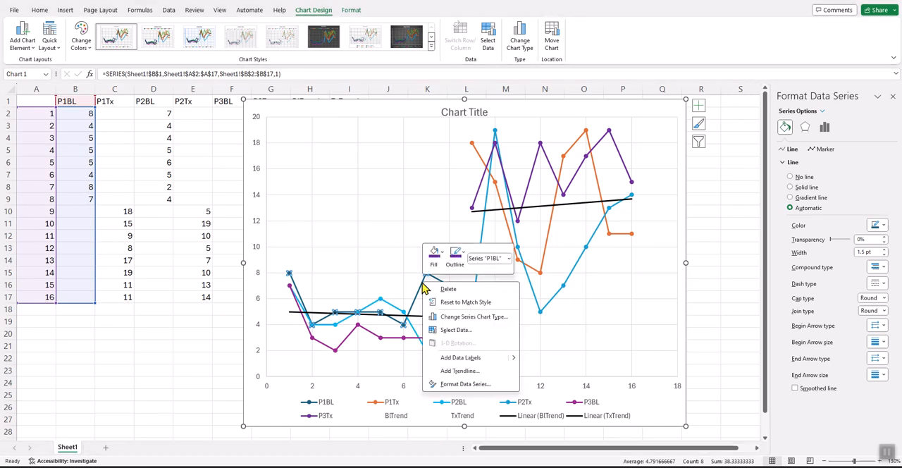
pyautogui.click(455, 255)
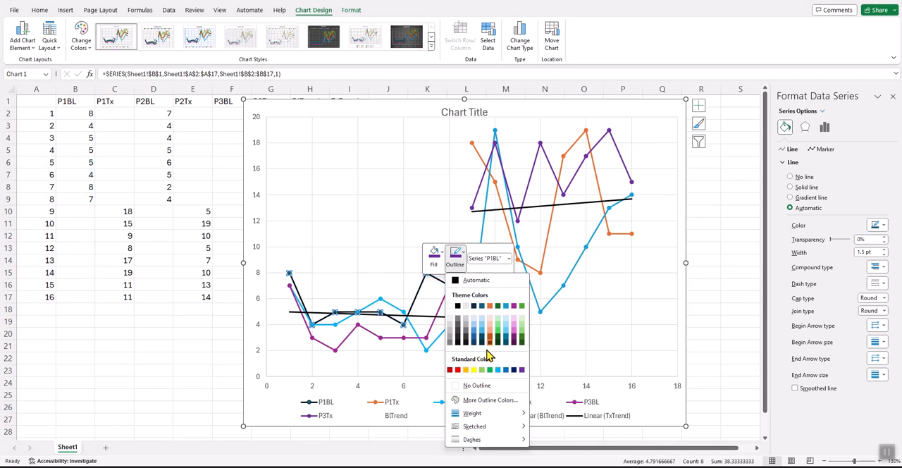
pyautogui.click(457, 369)
pyautogui.click(435, 255)
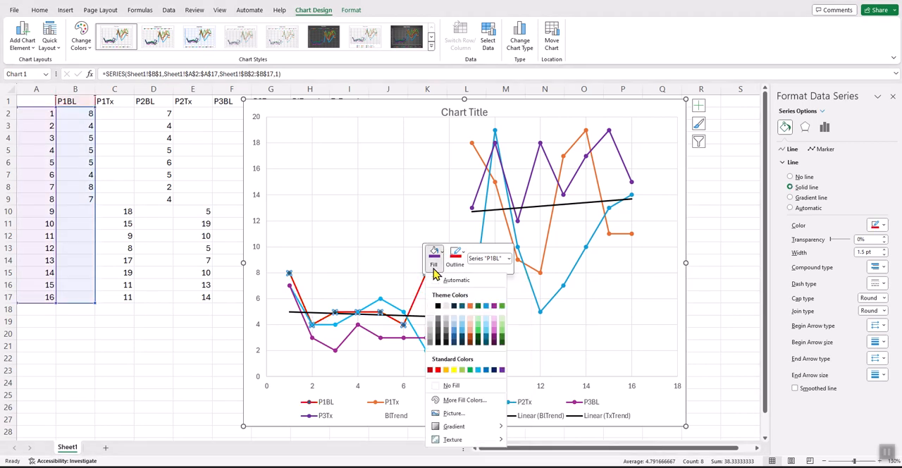
pyautogui.click(438, 370)
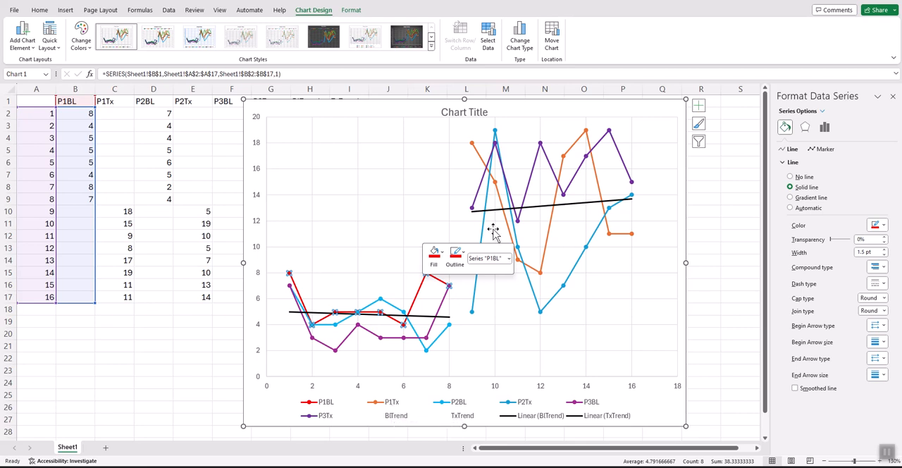
# - Recolor the P1Tx series with a standard red outline and matching red marker fill
pyautogui.click(550, 247)
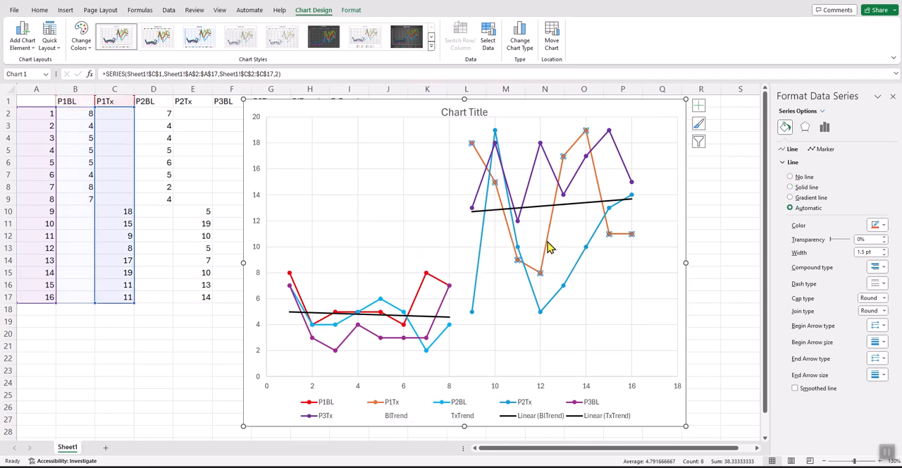
pyautogui.rightClick(548, 246)
pyautogui.click(582, 224)
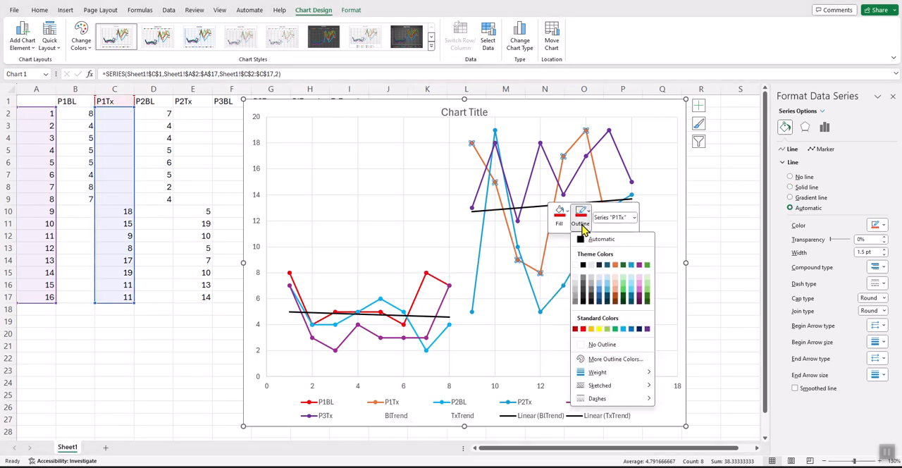
pyautogui.click(584, 328)
pyautogui.click(580, 214)
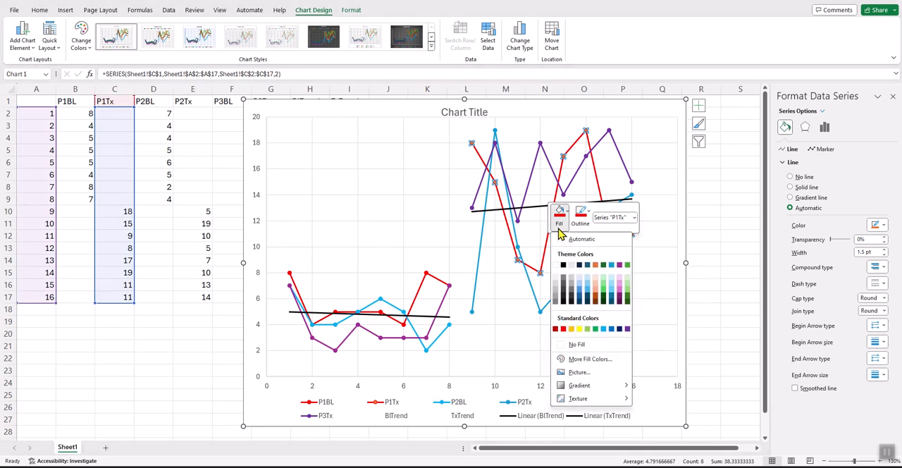
pyautogui.click(564, 332)
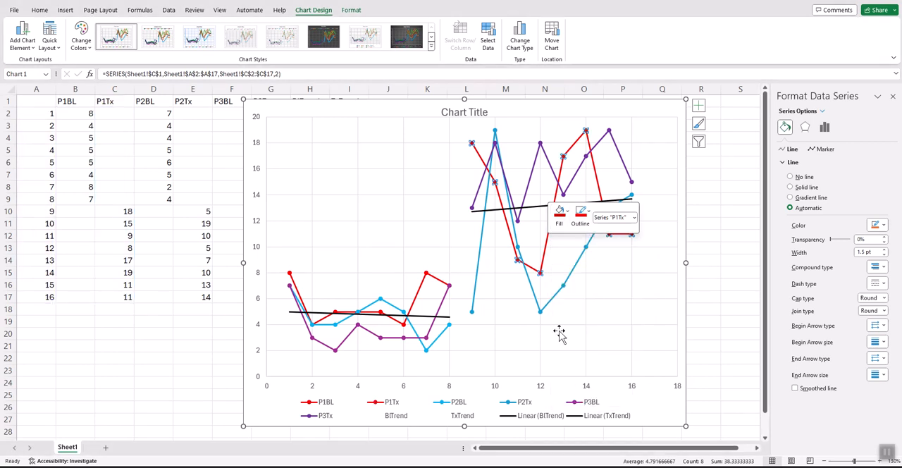
pyautogui.click(561, 212)
pyautogui.click(569, 333)
pyautogui.click(528, 344)
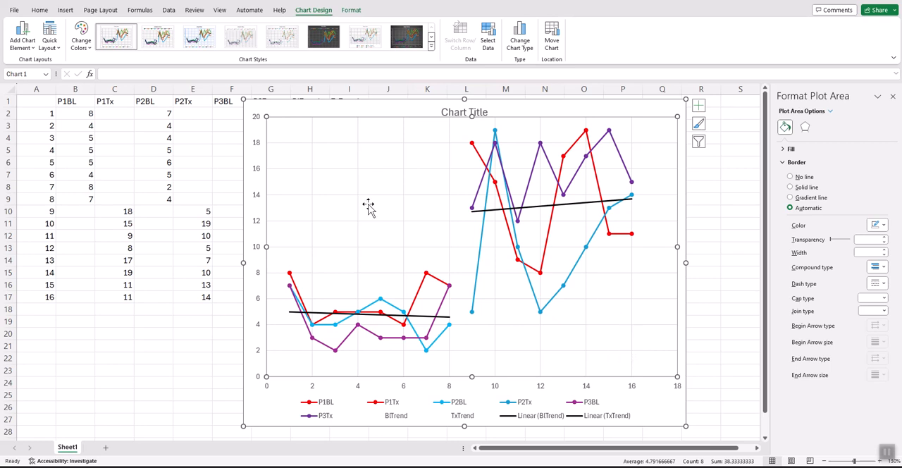
# - Resize the chart to a smaller frame spanning roughly columns H to Q and rows 4 to 25
pyautogui.moveTo(243, 100); pyautogui.dragTo(274, 151)
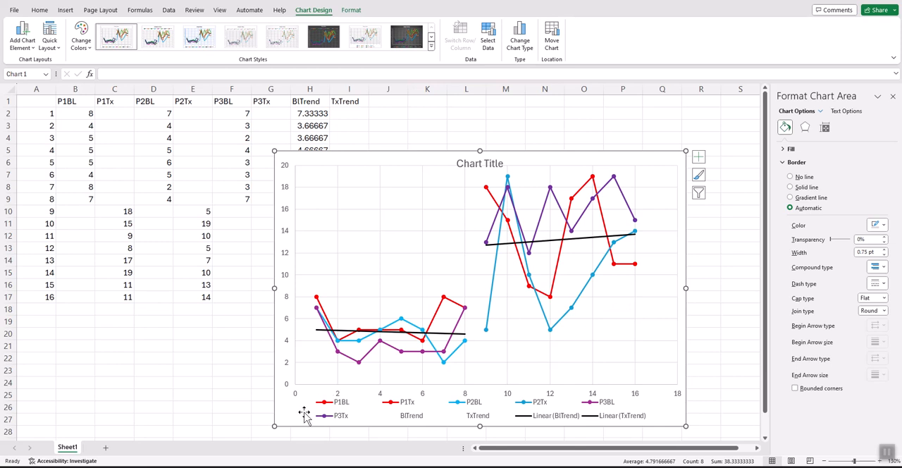
pyautogui.moveTo(273, 430); pyautogui.dragTo(319, 406)
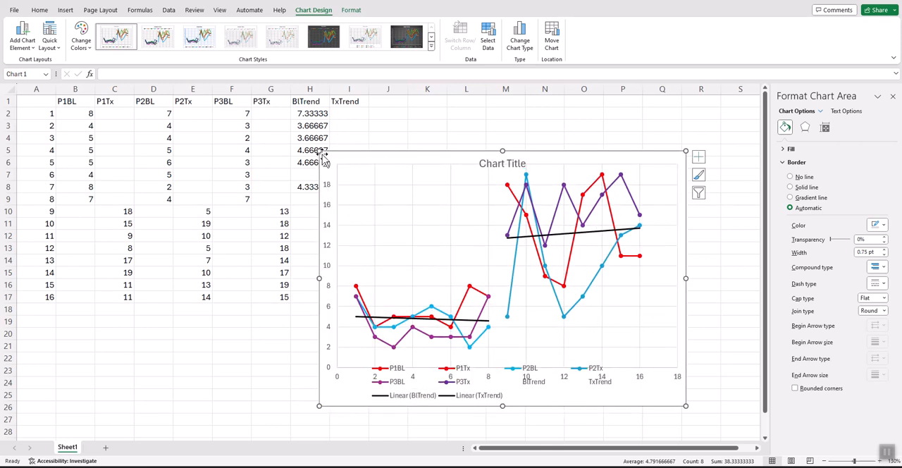
pyautogui.moveTo(319, 148); pyautogui.dragTo(271, 128)
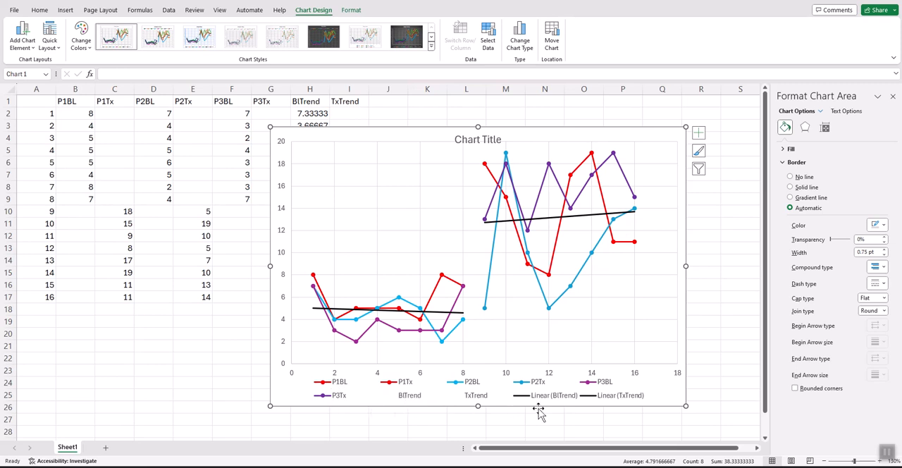
pyautogui.click(334, 375)
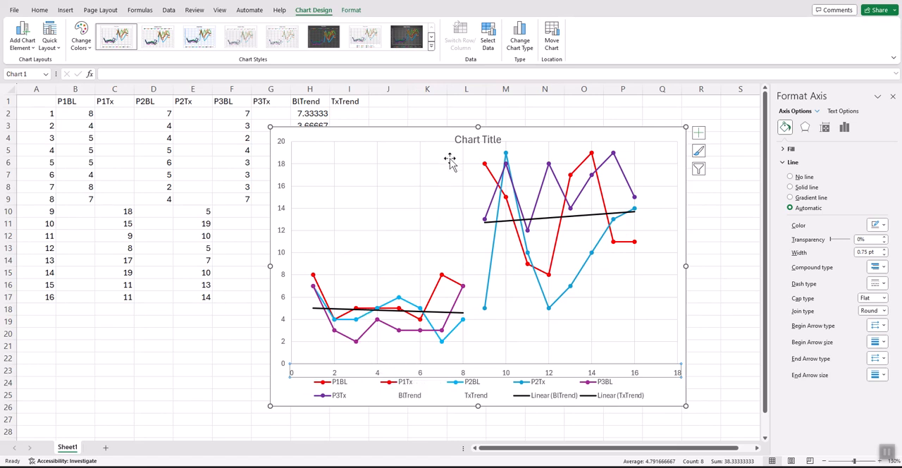
# - Replace the chart title text with "Baseline and Treatment Scores"
pyautogui.click(469, 142)
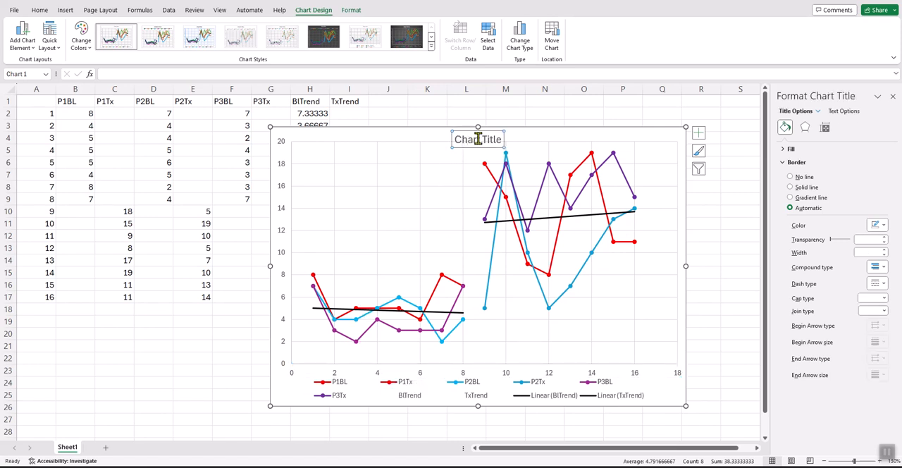
pyautogui.moveTo(457, 137); pyautogui.dragTo(497, 143)
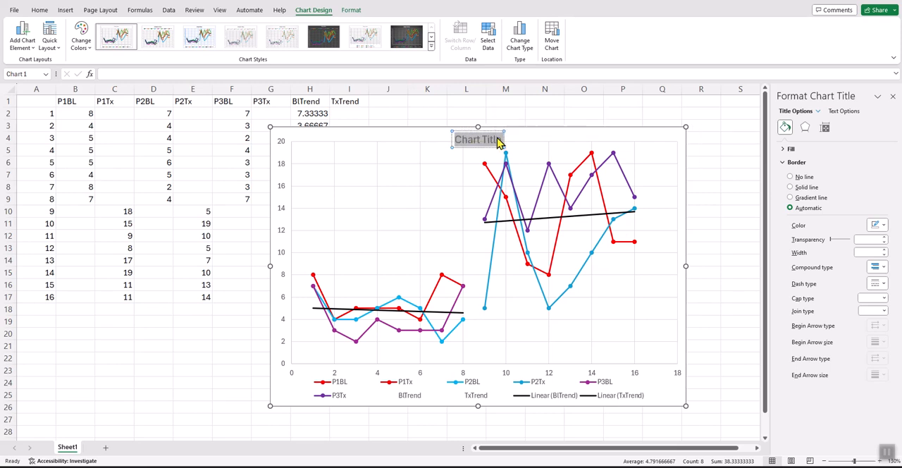
pyautogui.write('Bas')
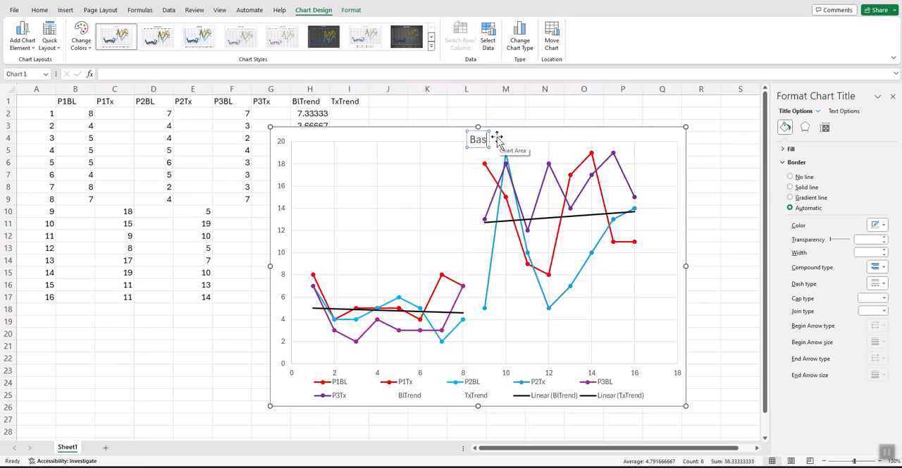
pyautogui.write('eline and')
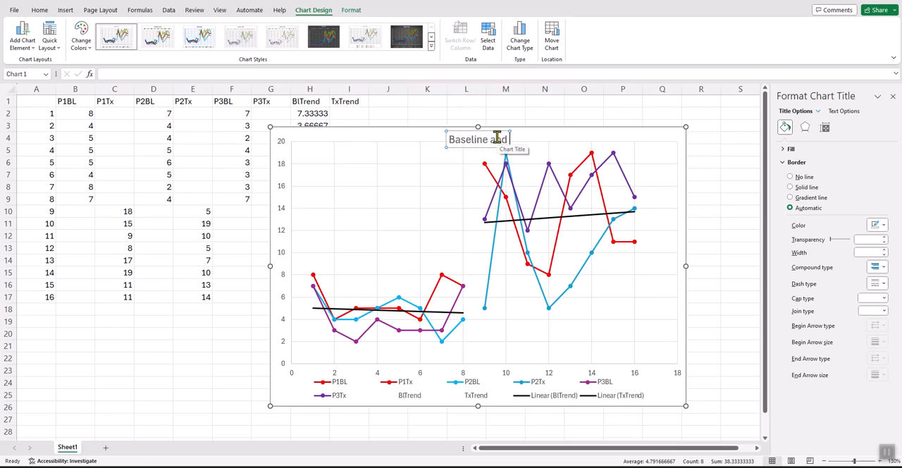
pyautogui.write(' Treatment Score')
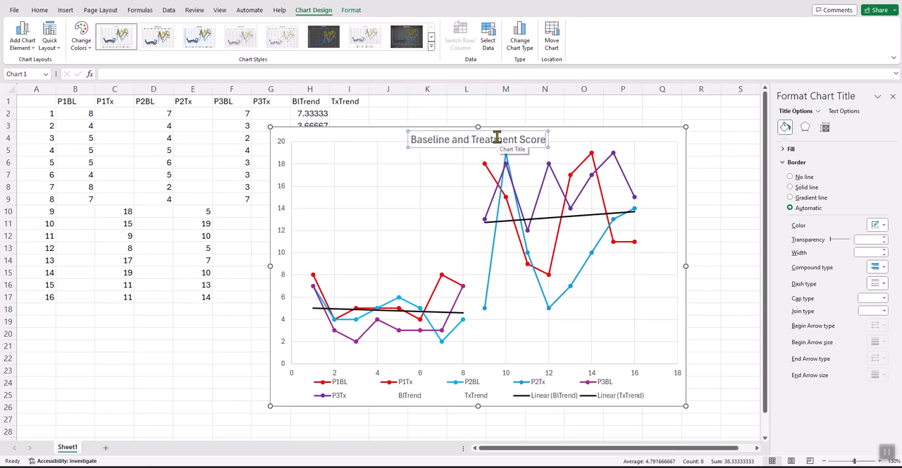
pyautogui.write('s')
pyautogui.click(597, 138)
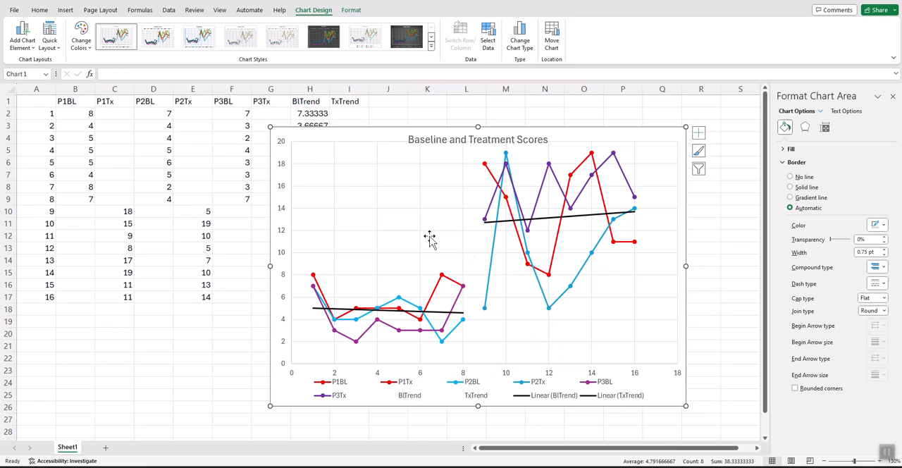
# - Copy the whole chart area to the clipboard
pyautogui.rightClick(350, 174)
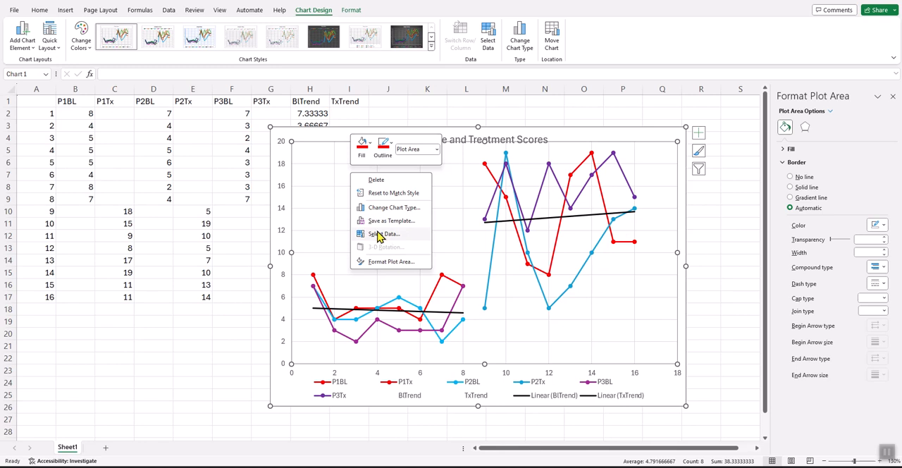
pyautogui.press('Escape')
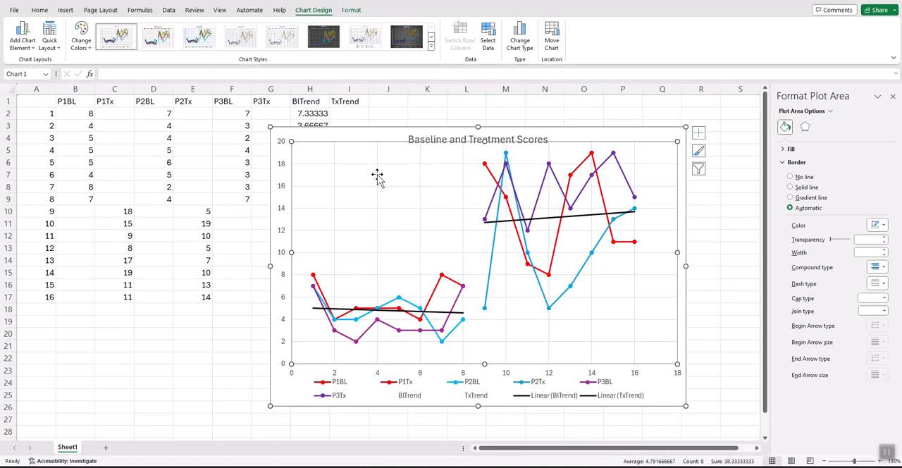
pyautogui.rightClick(318, 138)
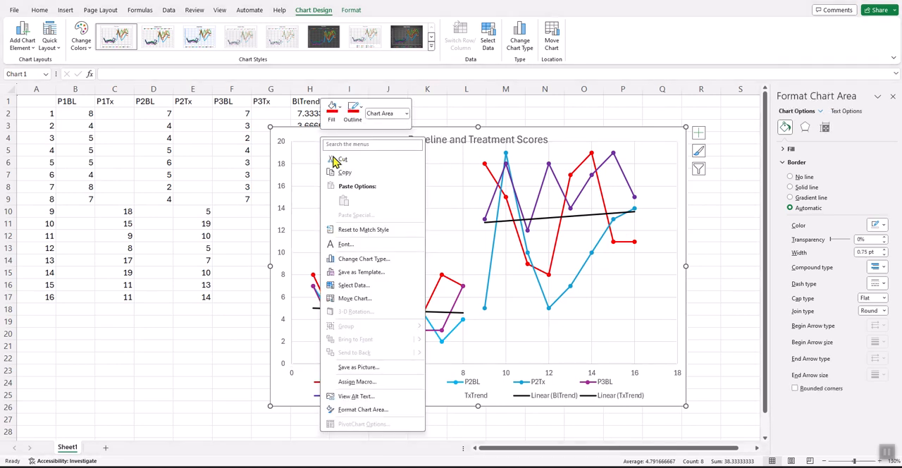
pyautogui.click(344, 173)
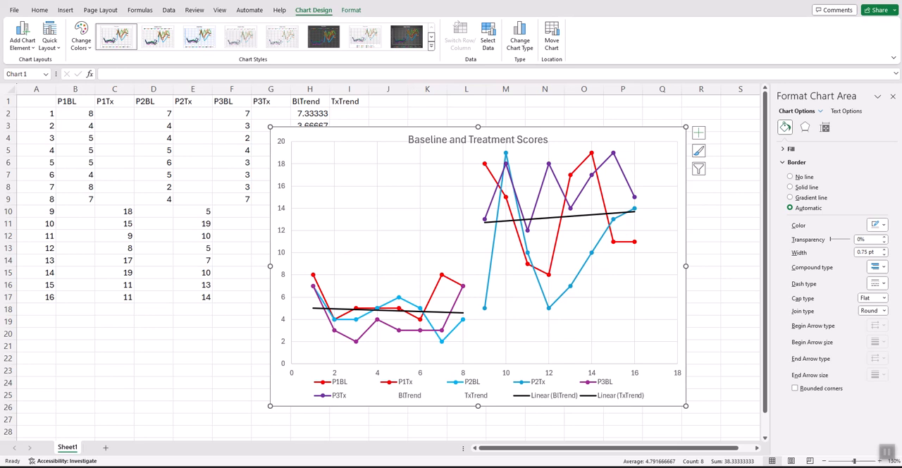
# - Switch to the Word document and paste the chart as a picture below the Data Example table
pyautogui.moveTo(598, 466)
pyautogui.click(556, 437)
pyautogui.scroll(-2, 169, 321)
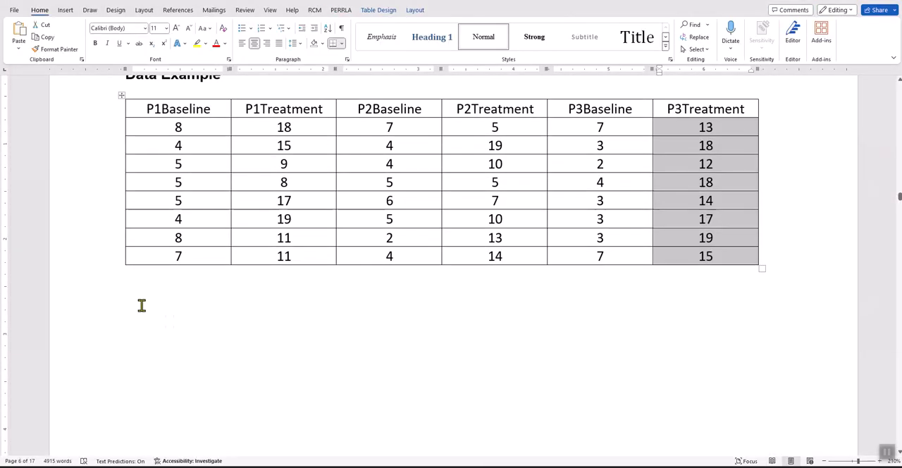
pyautogui.click(148, 300)
pyautogui.rightClick(179, 300)
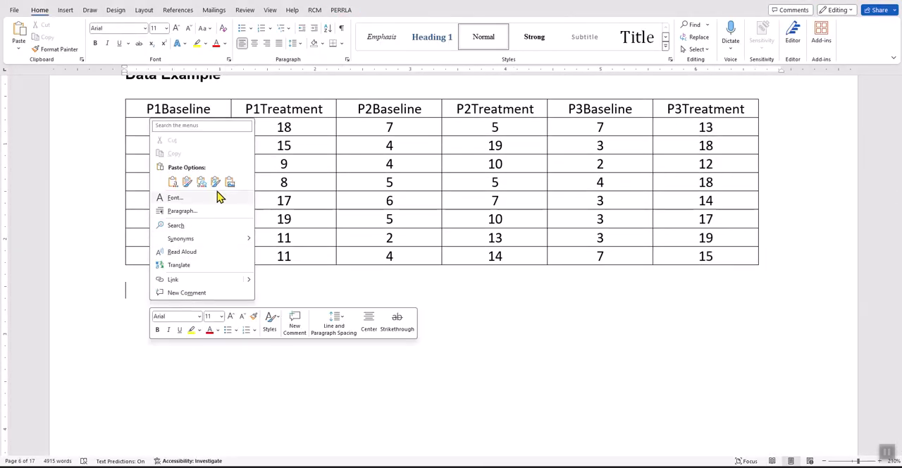
pyautogui.click(236, 181)
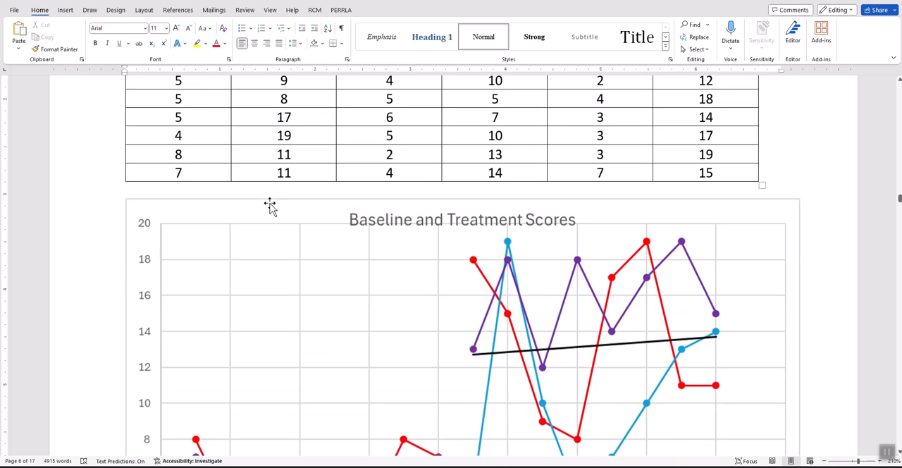
# - Shrink the pasted chart picture proportionally to about 3.3 inches wide
pyautogui.click(628, 371)
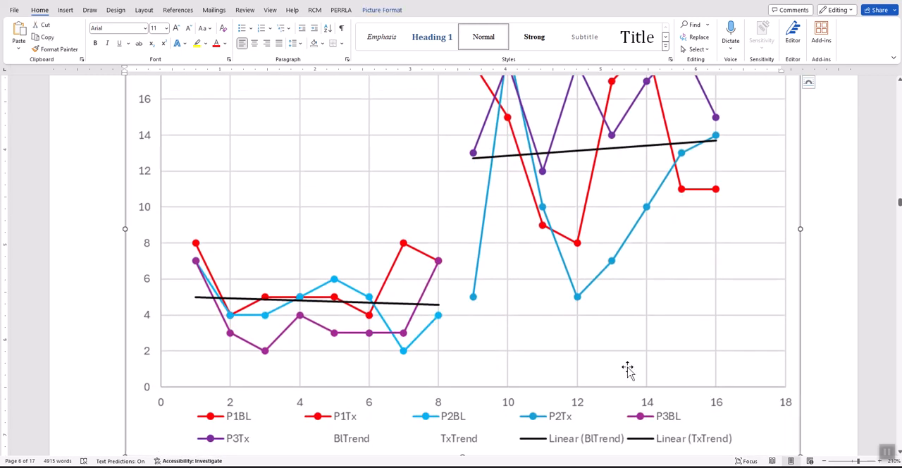
pyautogui.scroll(-1, 640, 369)
pyautogui.moveTo(802, 364); pyautogui.dragTo(540, 137)
pyautogui.scroll(1, 592, 187)
pyautogui.scroll(-1, 590, 197)
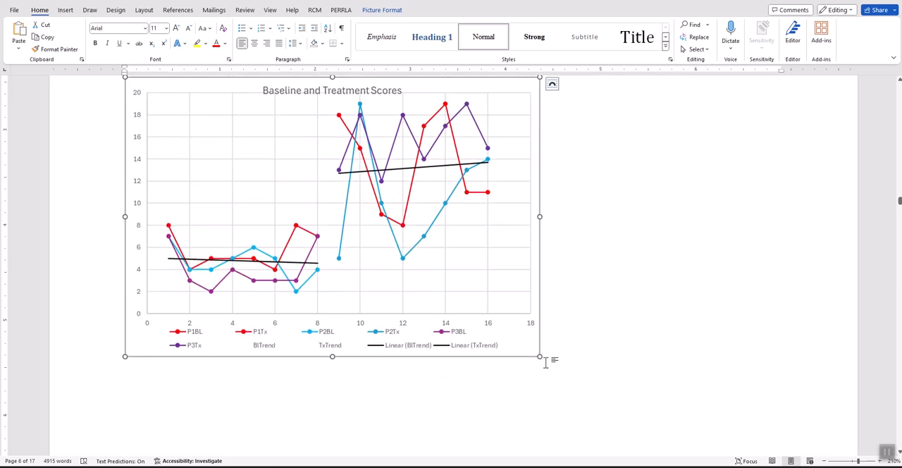
pyautogui.moveTo(539, 358); pyautogui.dragTo(442, 226)
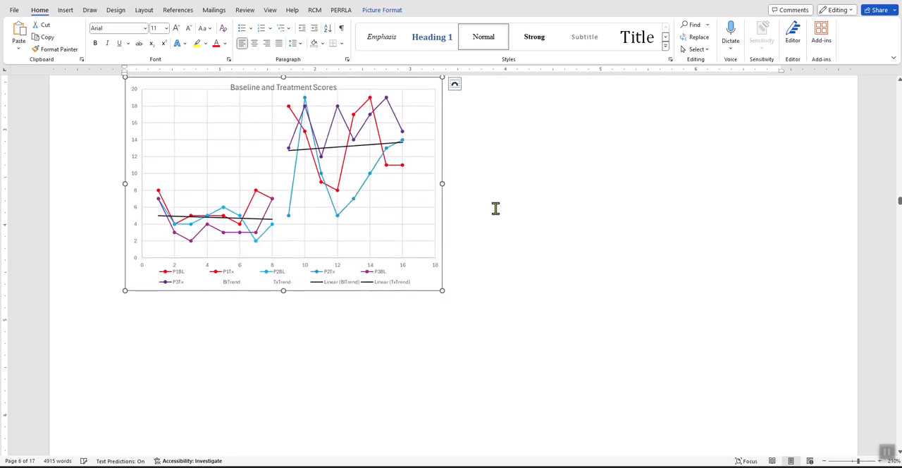
pyautogui.scroll(1, 469, 203)
# - Add a bold "Figure 1" label above the chart picture, with an empty line between the label and the picture
pyautogui.click(148, 162)
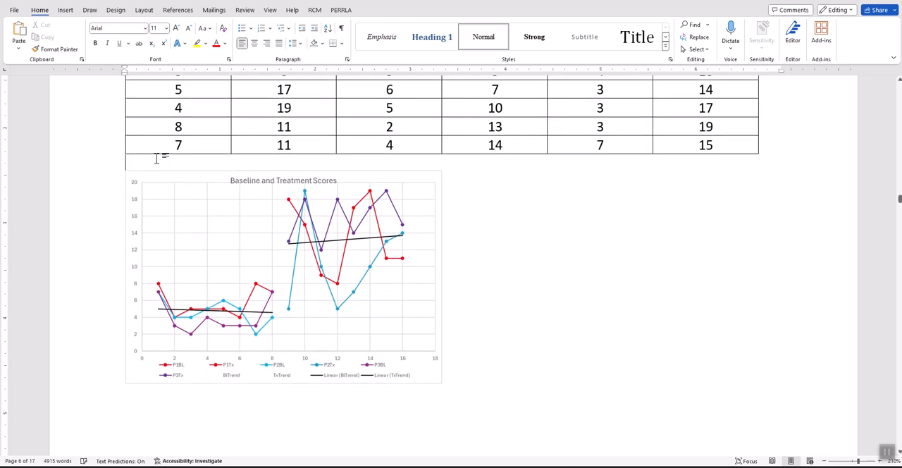
pyautogui.press('Return')
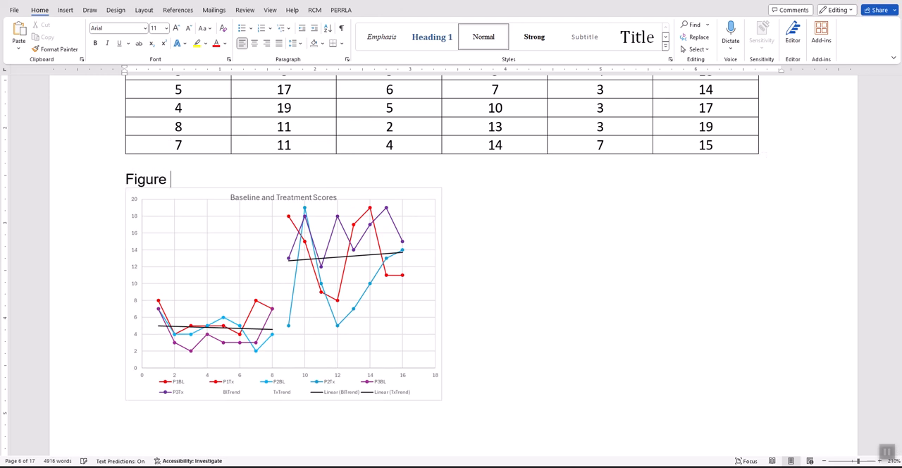
pyautogui.press('Return')
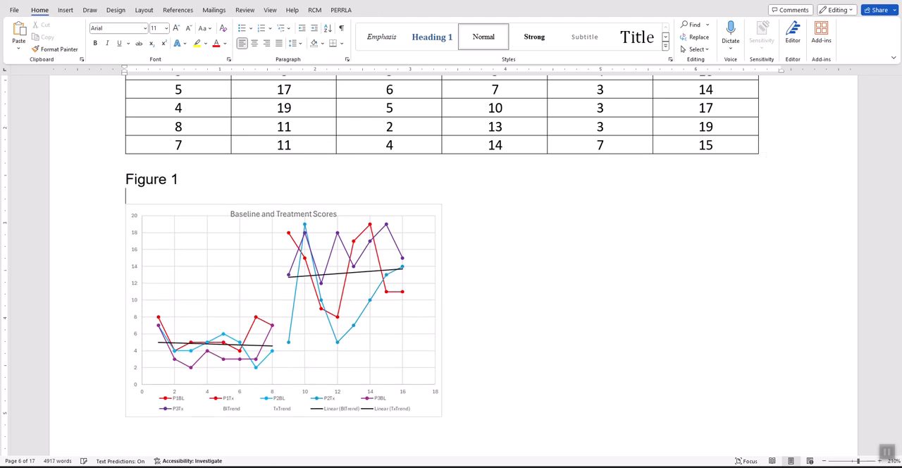
pyautogui.click(97, 174)
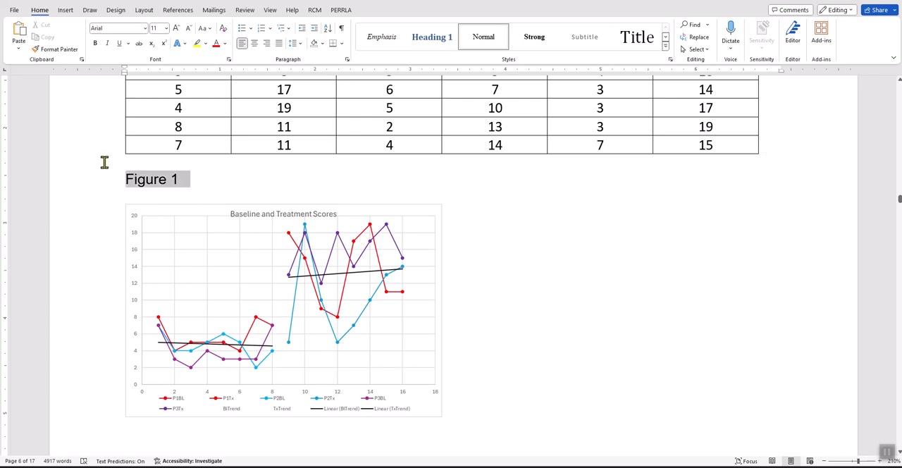
pyautogui.click(95, 43)
pyautogui.click(192, 195)
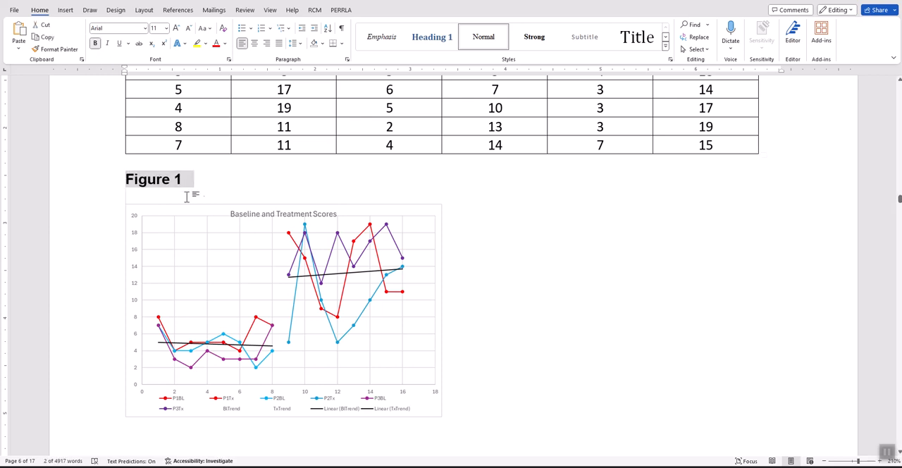
# - Add the placeholder title "sfgkjhdkhk" in regular weight between the Figure 1 label and the chart, one empty line below the label, and select it
pyautogui.press('Return')
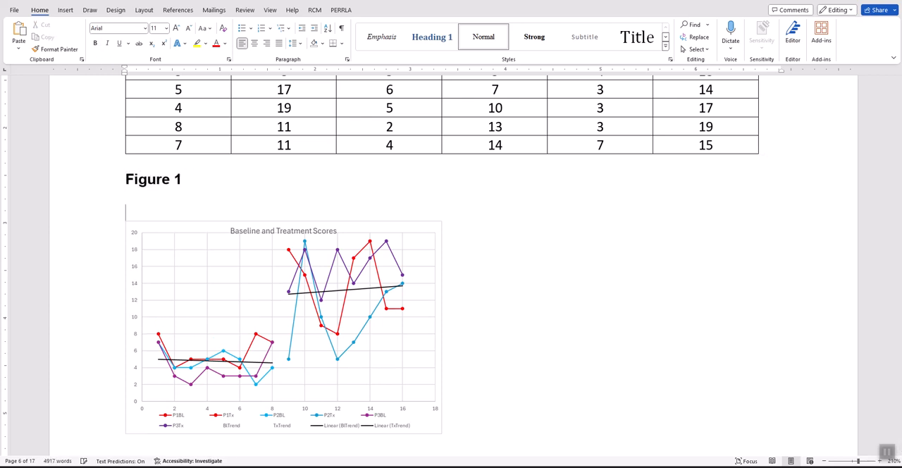
pyautogui.press('Return')
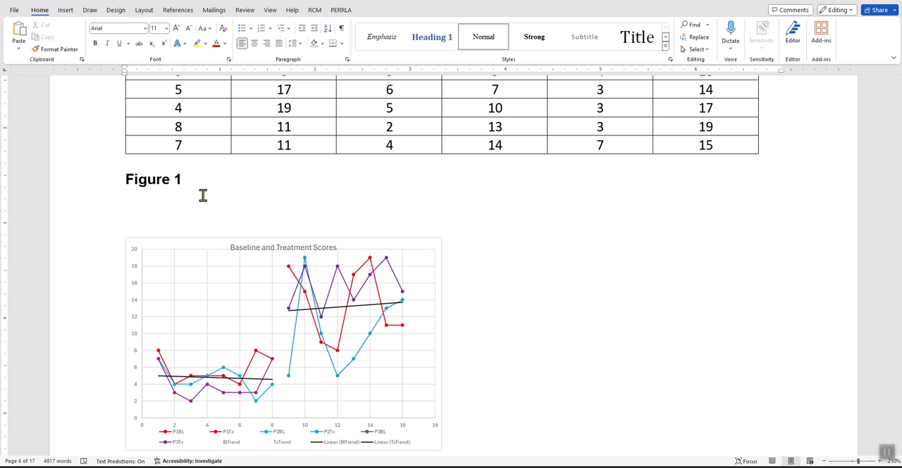
pyautogui.write('sfgkjhdkhk')
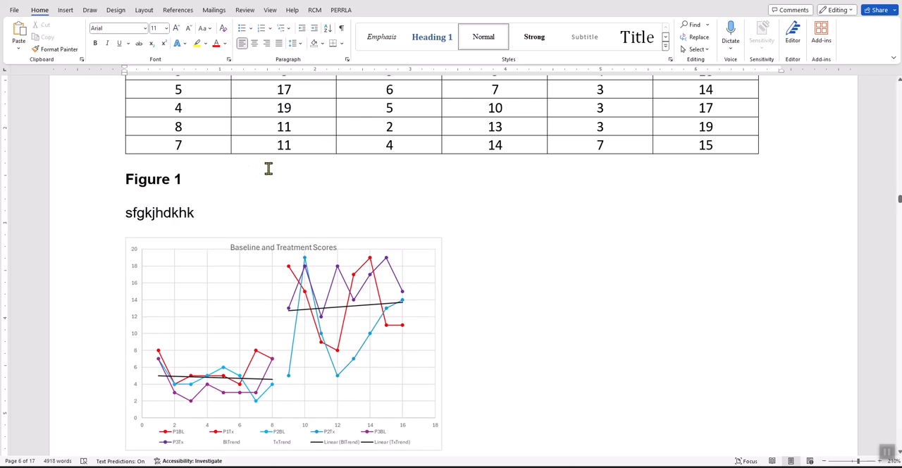
pyautogui.tripleClick(193, 214)
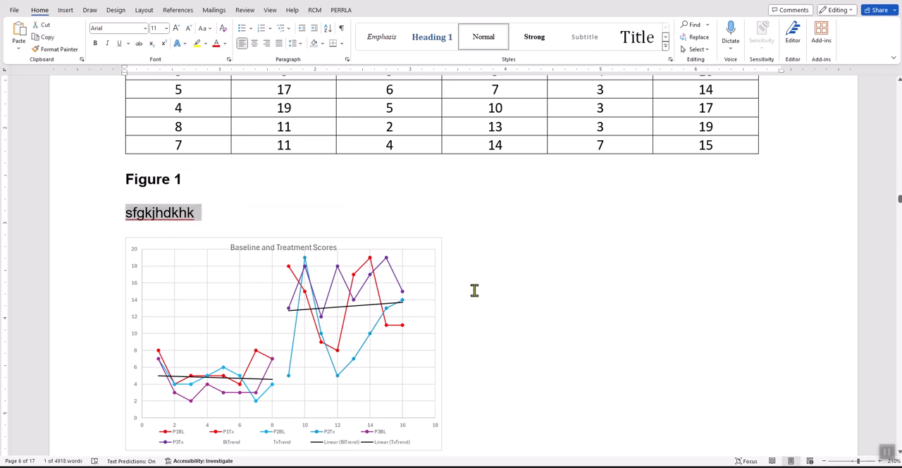
# - Switch to the Excel workbook containing the Baseline and Treatment Scores chart
pyautogui.scroll(-3, 473, 289)
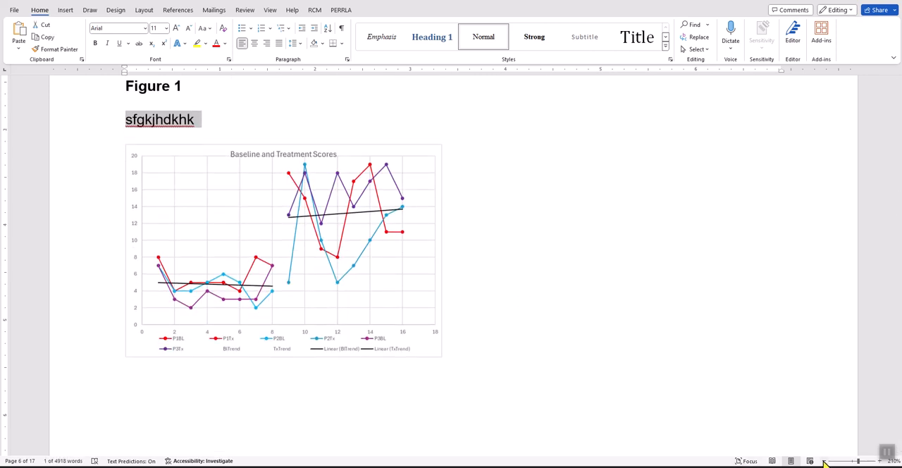
pyautogui.scroll(3, 487, 289)
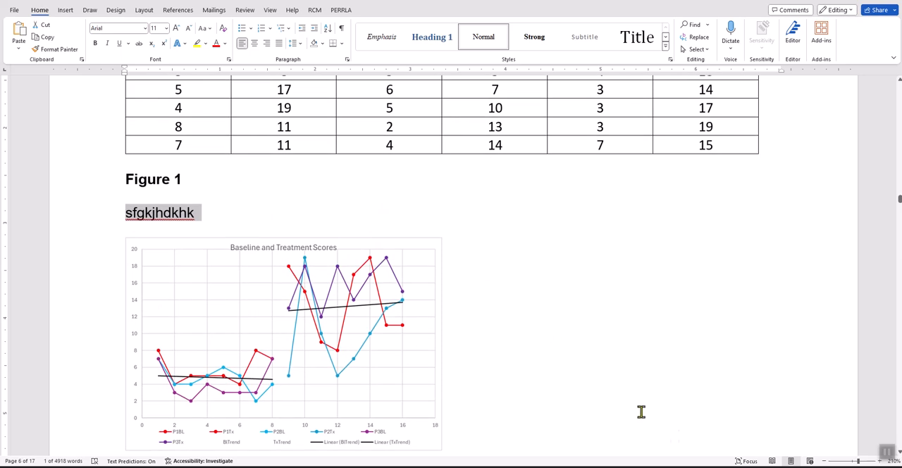
pyautogui.moveTo(758, 464)
pyautogui.click(756, 444)
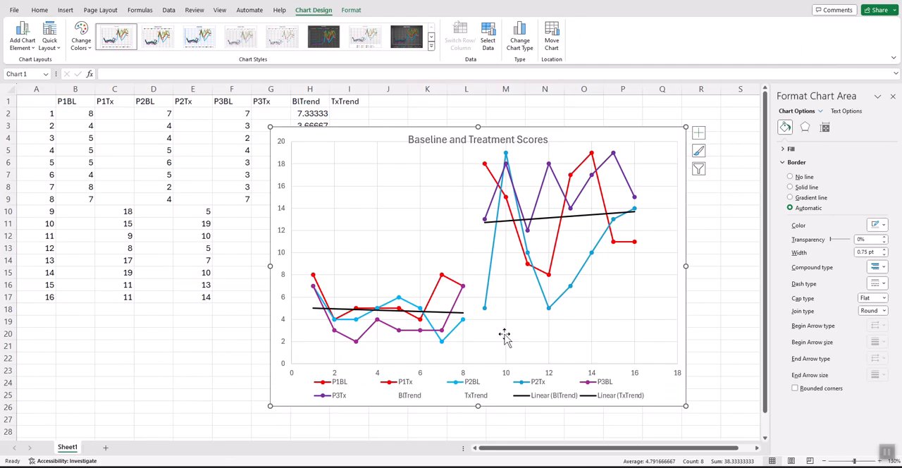